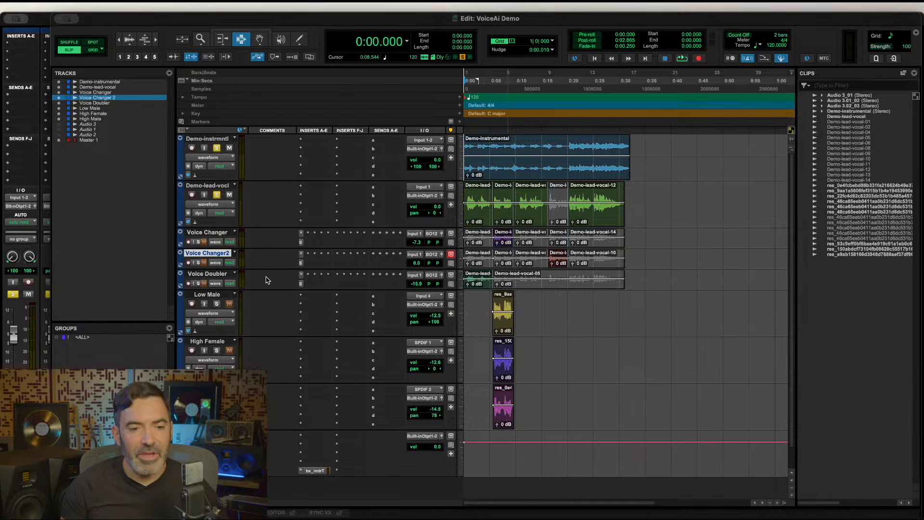
Open the SoundID VoiceAI plugin on the Voice Doubler track and reposition its window over the session.
{"action": "left_click", "coordinate": [301, 284]}
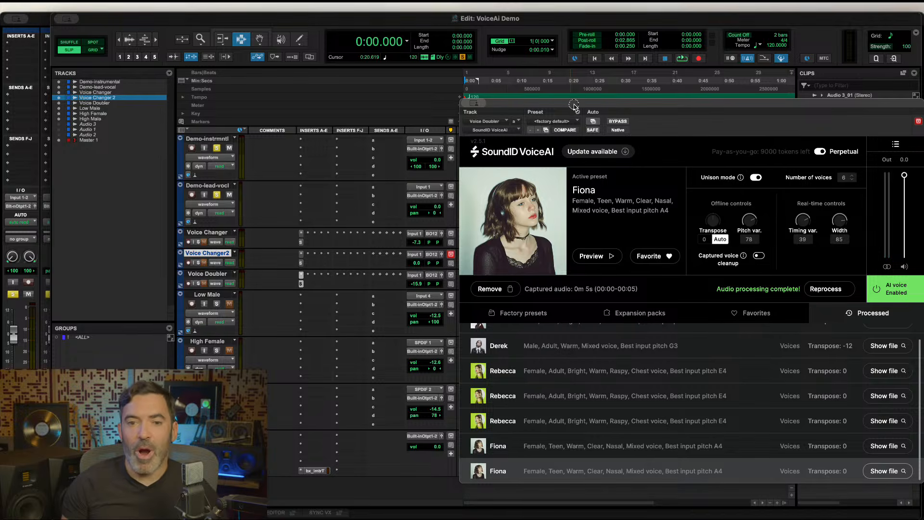
{"action": "left_click_drag", "start_coordinate": [574, 105], "coordinate": [512, 62]}
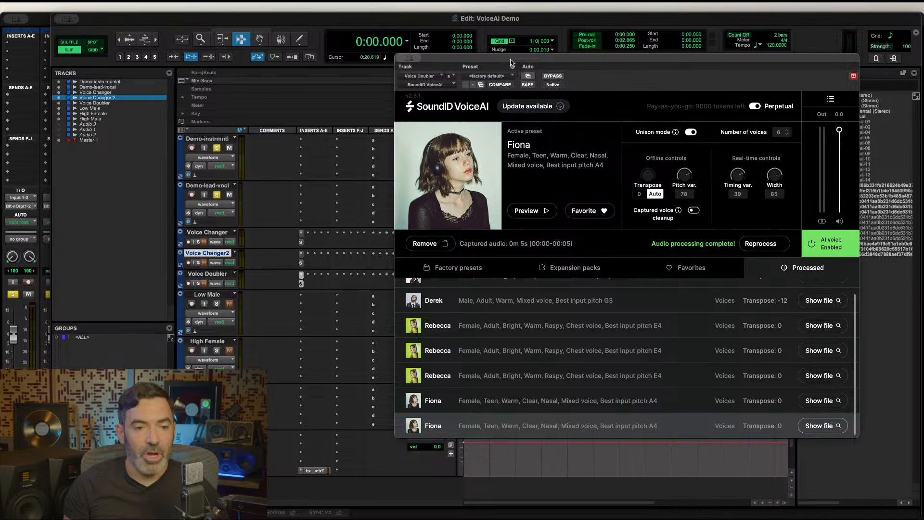
{"action": "left_click", "coordinate": [511, 61]}
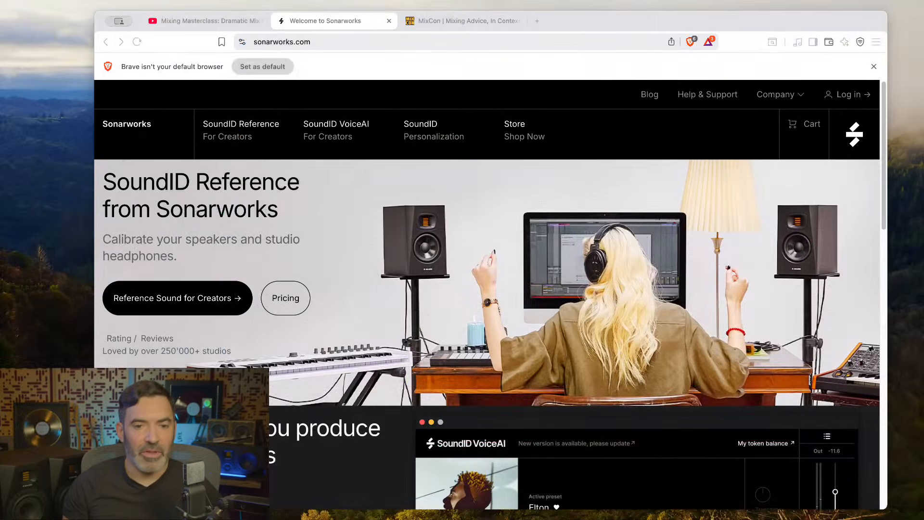
In the Brave browser, view the Mixing Masterclass video page on YouTube and return to the Sonarworks home page.
{"action": "mouse_move", "coordinate": [424, 129]}
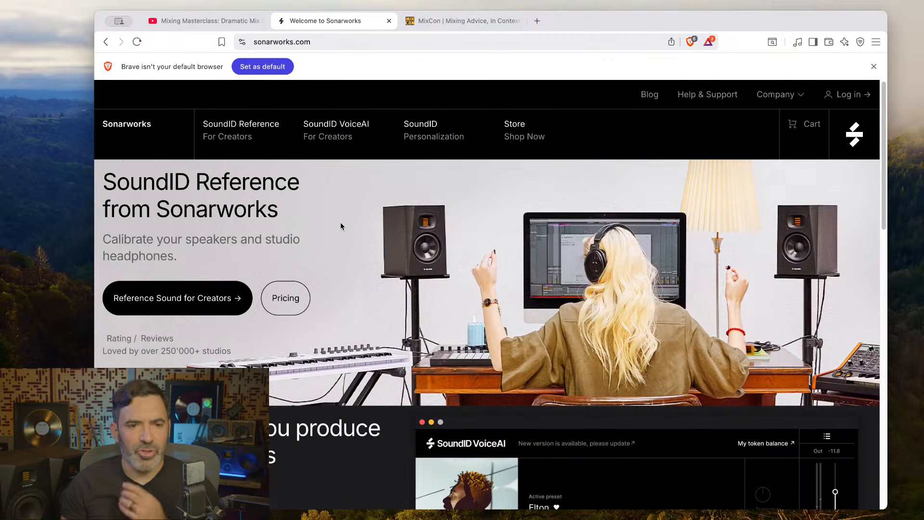
{"action": "mouse_move", "coordinate": [258, 150]}
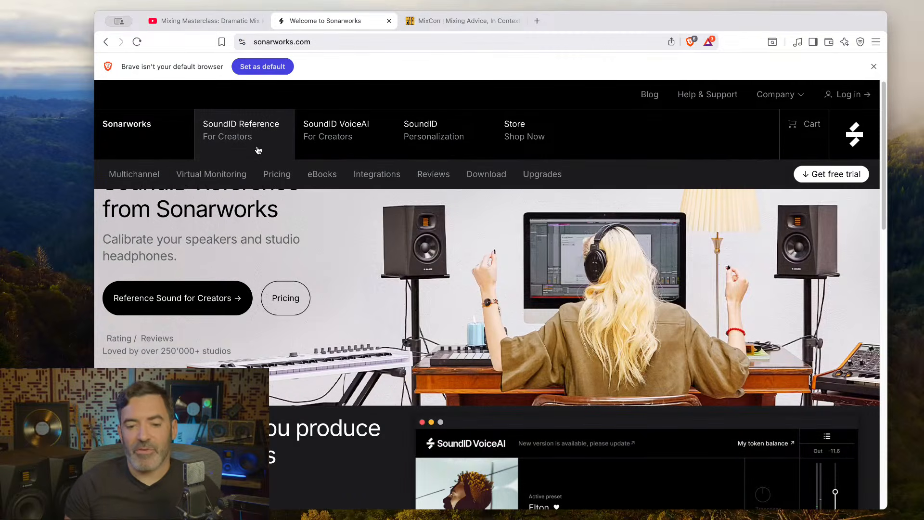
{"action": "left_click", "coordinate": [227, 19]}
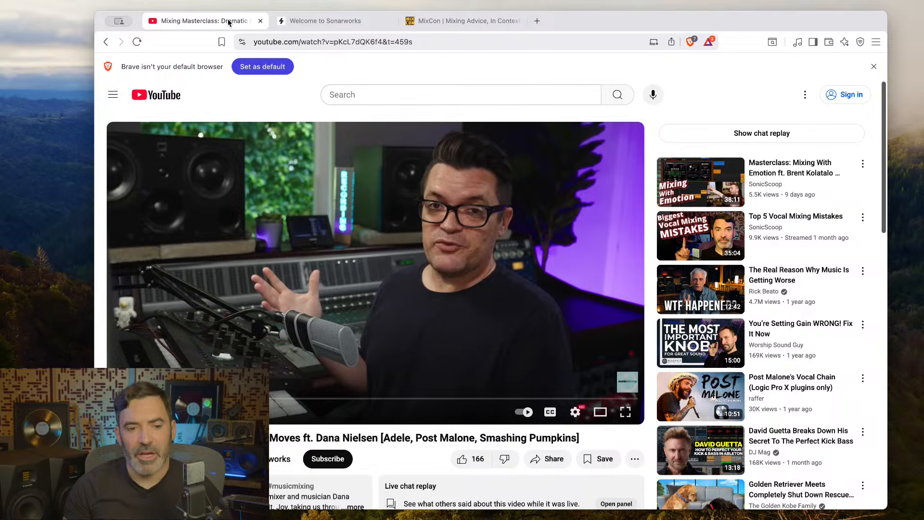
{"action": "left_click", "coordinate": [298, 22]}
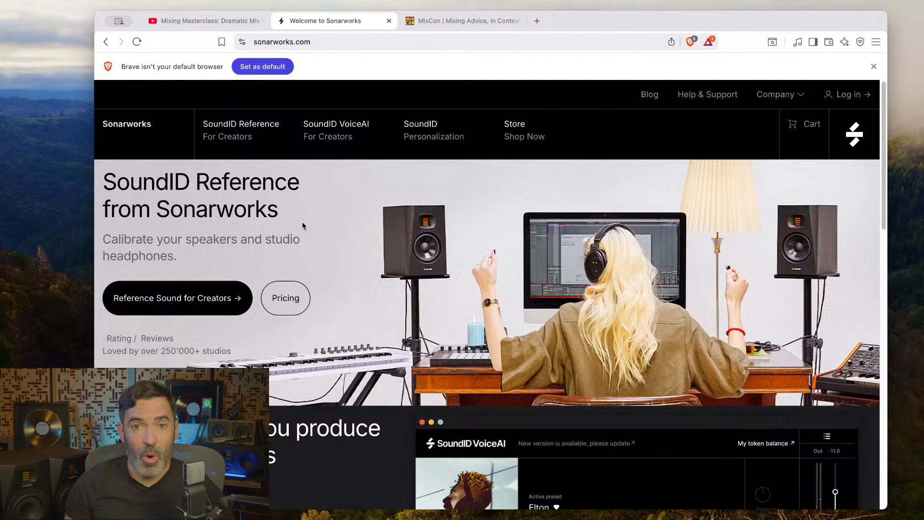
Open the SoundID VoiceAI product page on the Sonarworks site and examine the plugin overview and voice packs.
{"action": "left_click", "coordinate": [344, 141]}
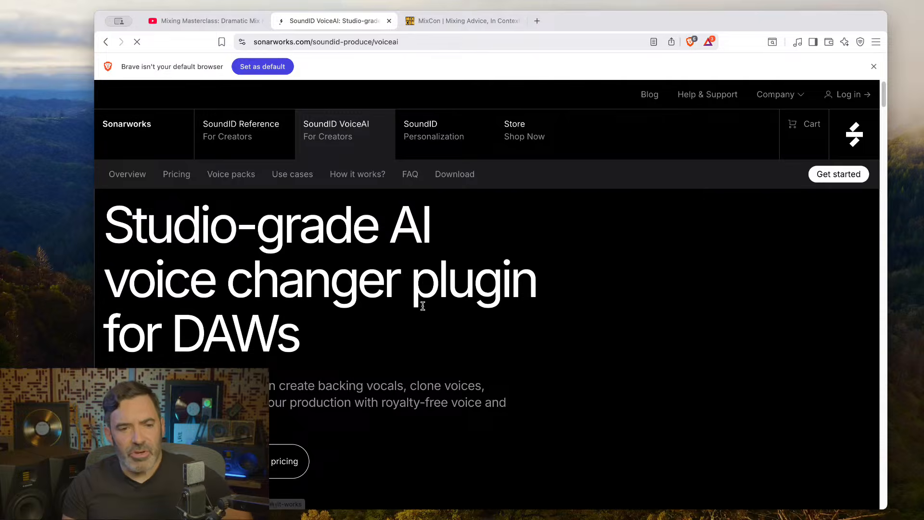
{"action": "scroll", "coordinate": [426, 308], "scroll_direction": "down", "scroll_amount": 3}
{"action": "scroll", "coordinate": [426, 310], "scroll_direction": "down", "scroll_amount": 5}
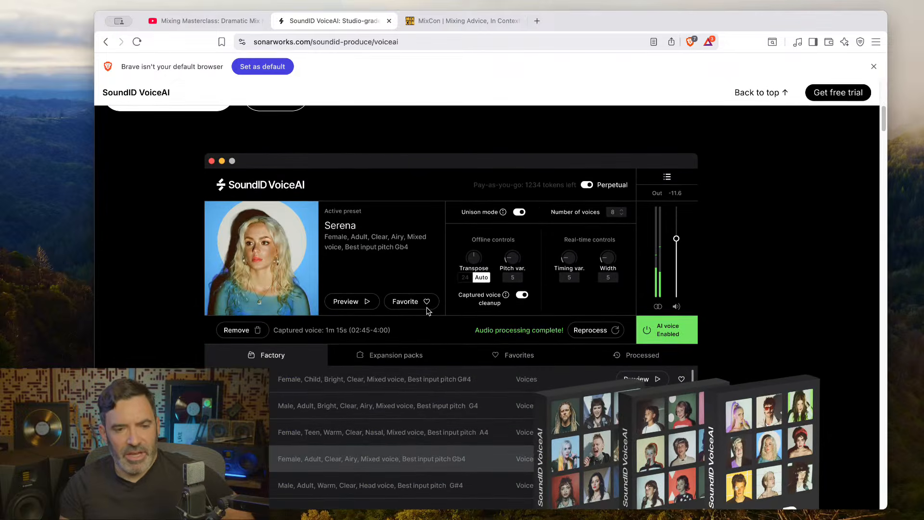
{"action": "scroll", "coordinate": [433, 327], "scroll_direction": "down", "scroll_amount": 2}
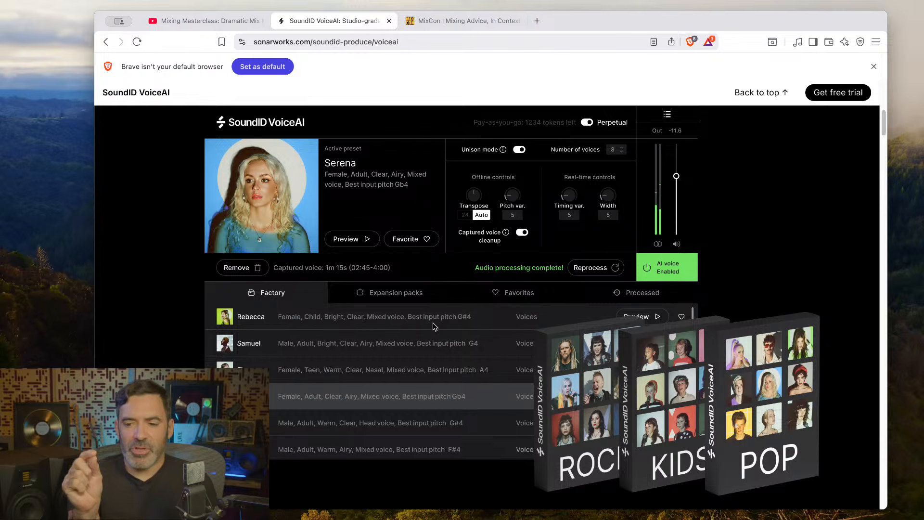
Switch back to Pro Tools and show the factory presets in the Voice Doubler track's SoundID VoiceAI plugin.
{"action": "key", "text": "super+Tab"}
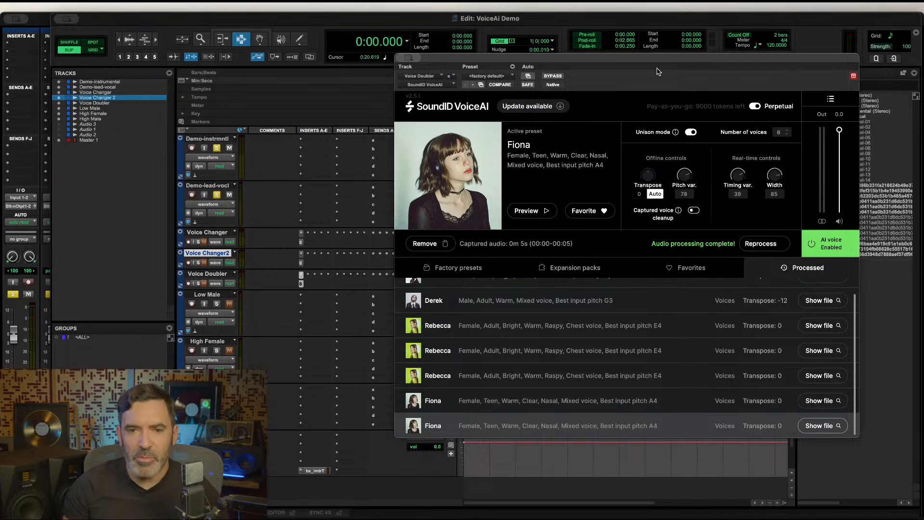
{"action": "left_click_drag", "start_coordinate": [657, 62], "coordinate": [711, 92]}
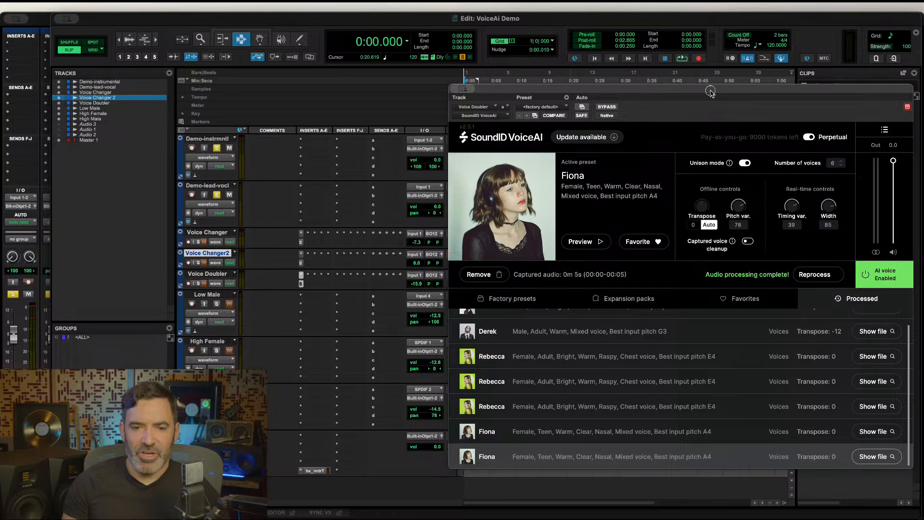
{"action": "left_click", "coordinate": [551, 303]}
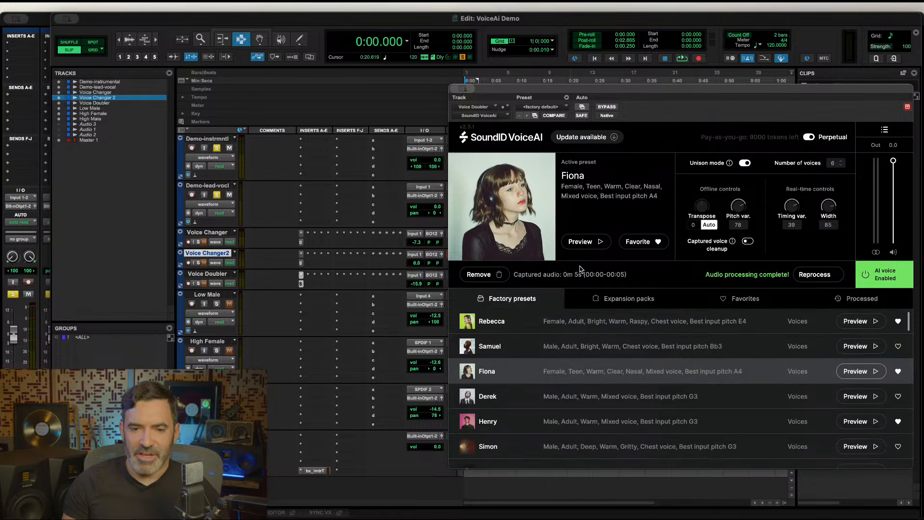
Select the third clip on the Demo-lead-vocal track, moving the plugin window aside to reach it.
{"action": "left_click_drag", "start_coordinate": [679, 67], "coordinate": [684, 67]}
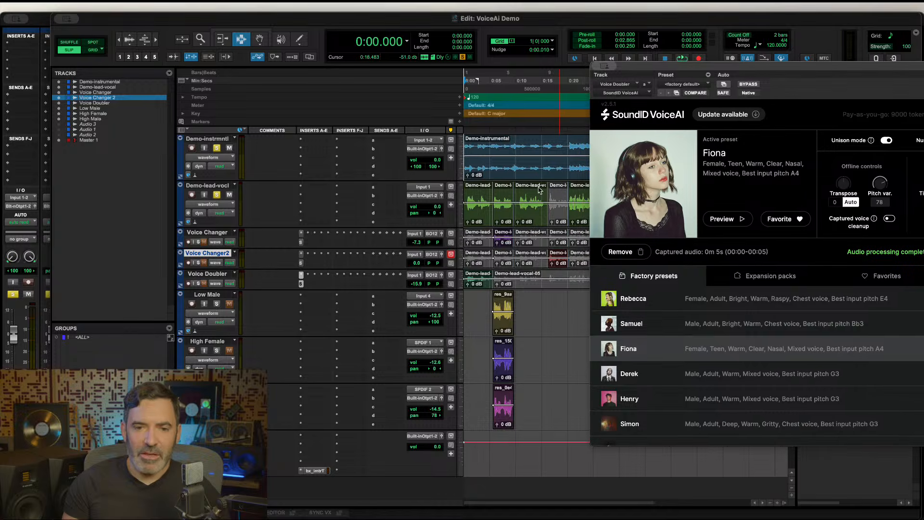
{"action": "left_click", "coordinate": [524, 208]}
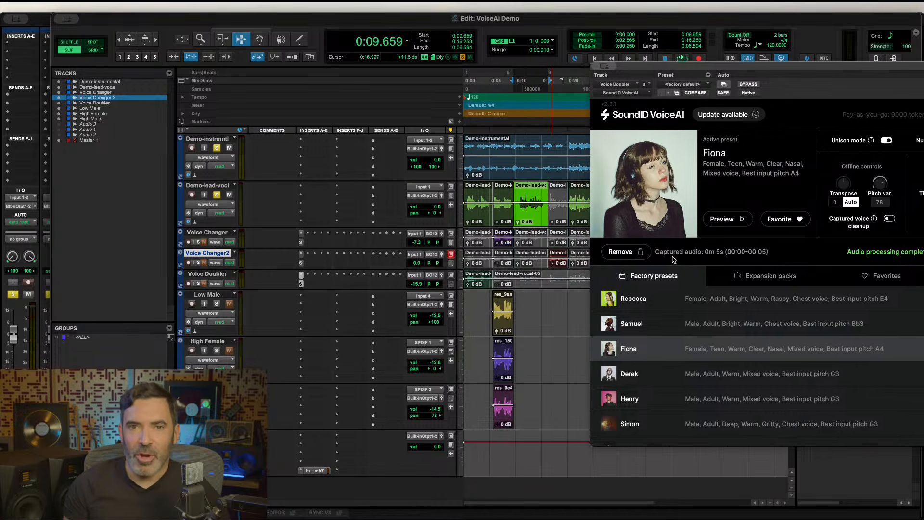
{"action": "left_click_drag", "start_coordinate": [735, 69], "coordinate": [621, 73]}
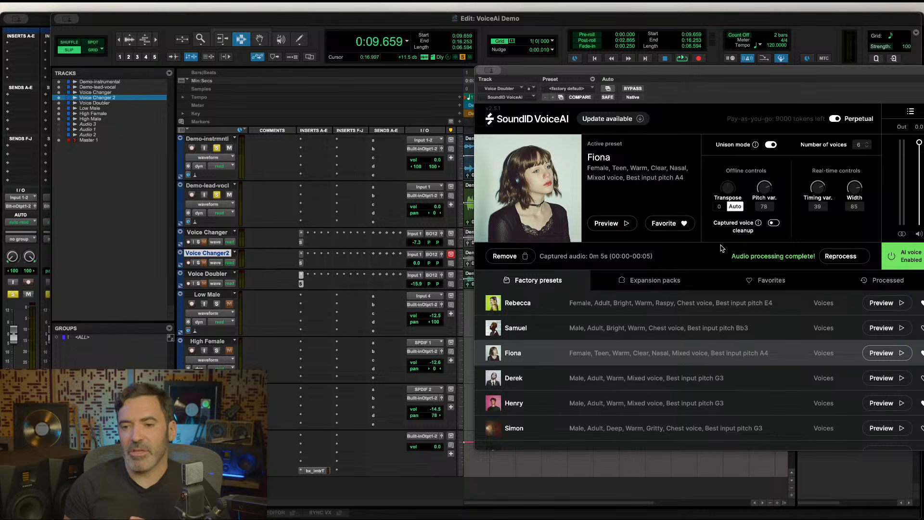
Show the plugin's list of processed voices alongside the lead vocal clips and examine the last Fiona entry.
{"action": "left_click", "coordinate": [881, 283]}
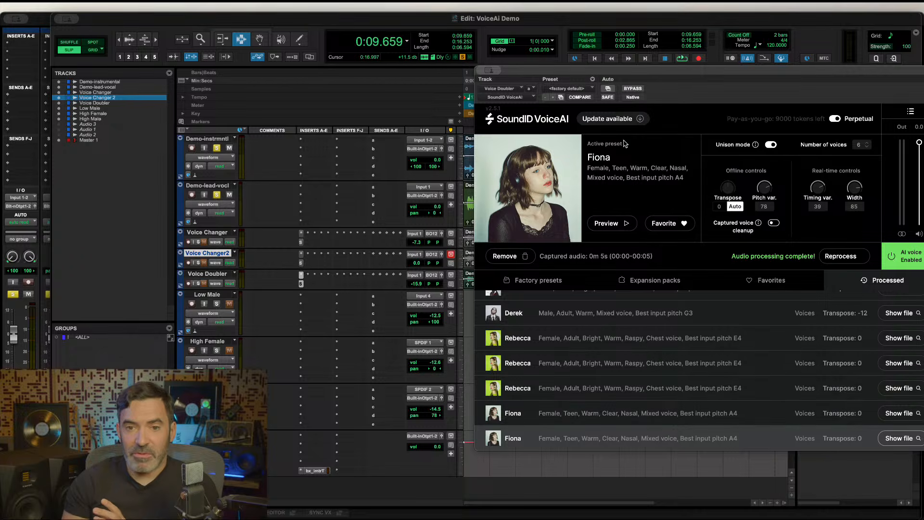
{"action": "left_click_drag", "start_coordinate": [687, 69], "coordinate": [774, 37]}
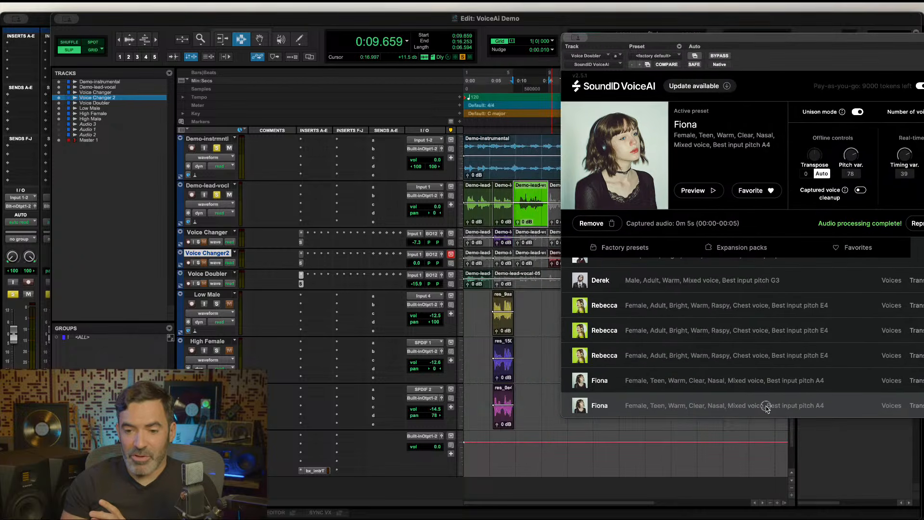
{"action": "left_click_drag", "start_coordinate": [766, 408], "coordinate": [693, 408]}
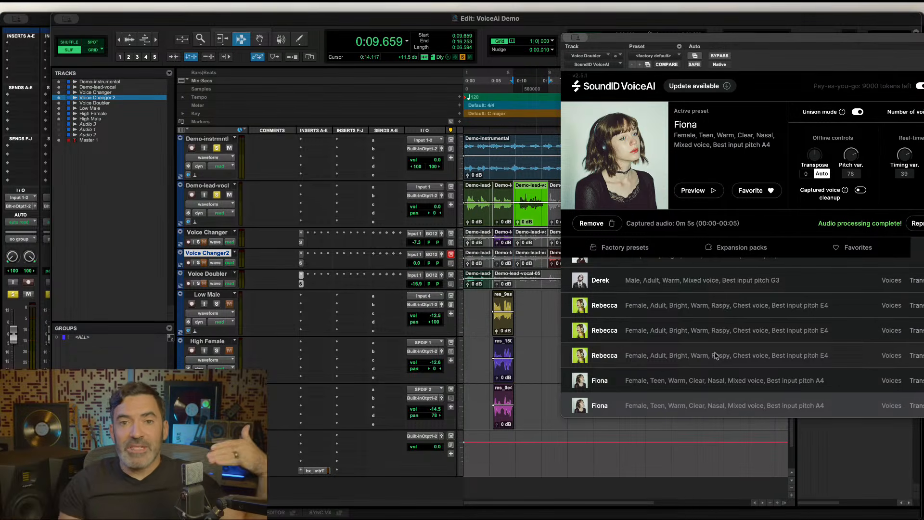
Browse the plugin's expansion pack voices and its factory presets, including the creative instrument sounds.
{"action": "left_click_drag", "start_coordinate": [606, 40], "coordinate": [428, 89]}
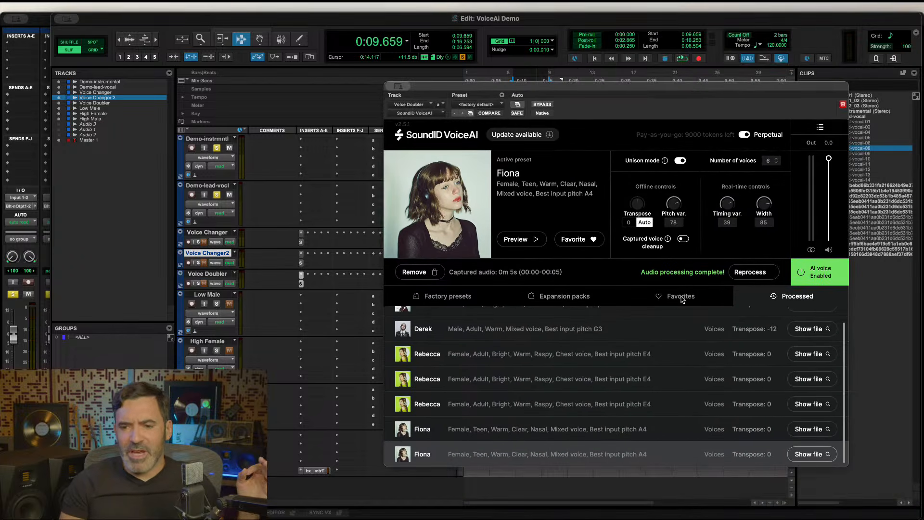
{"action": "left_click", "coordinate": [601, 300]}
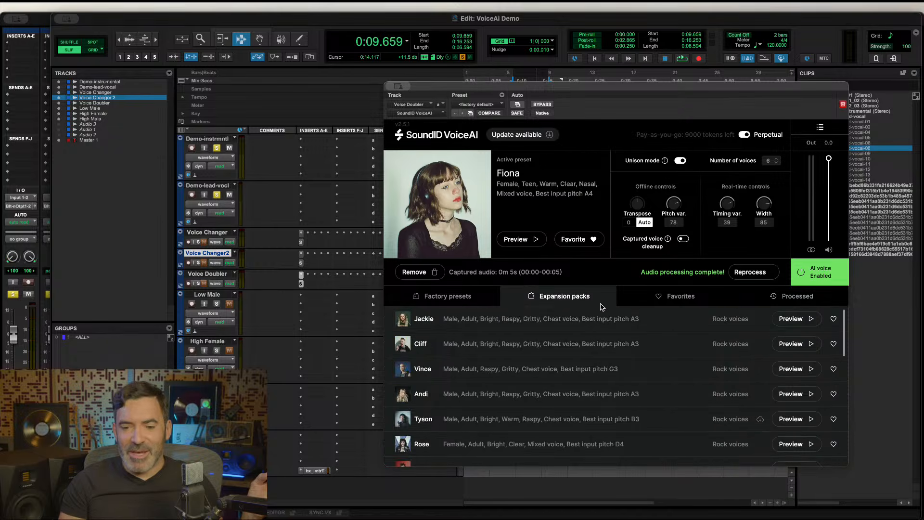
{"action": "left_click", "coordinate": [468, 300]}
{"action": "scroll", "coordinate": [537, 385], "scroll_direction": "down", "scroll_amount": 10}
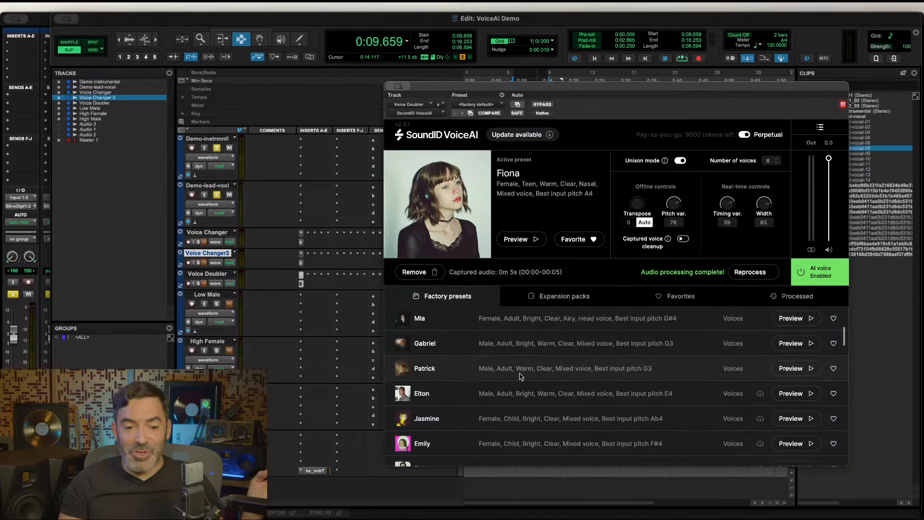
{"action": "scroll", "coordinate": [538, 395], "scroll_direction": "down", "scroll_amount": 5}
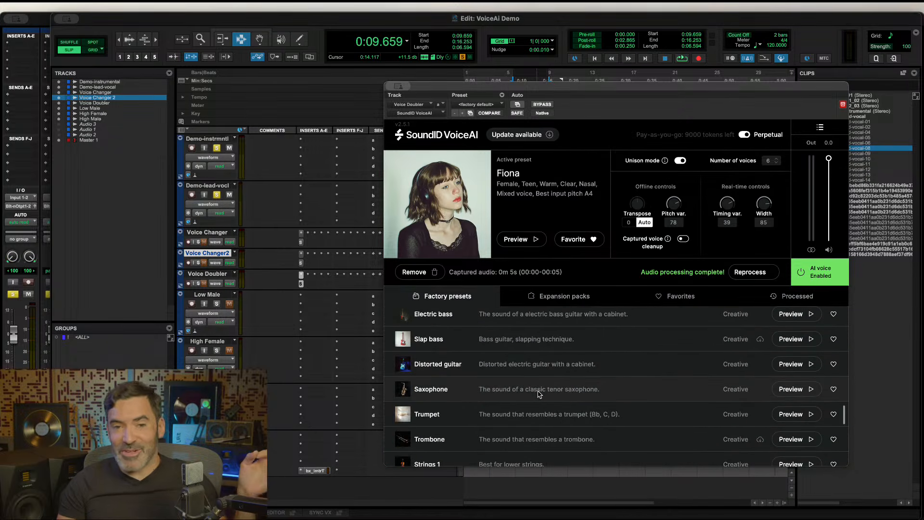
{"action": "scroll", "coordinate": [539, 394], "scroll_direction": "down", "scroll_amount": 1}
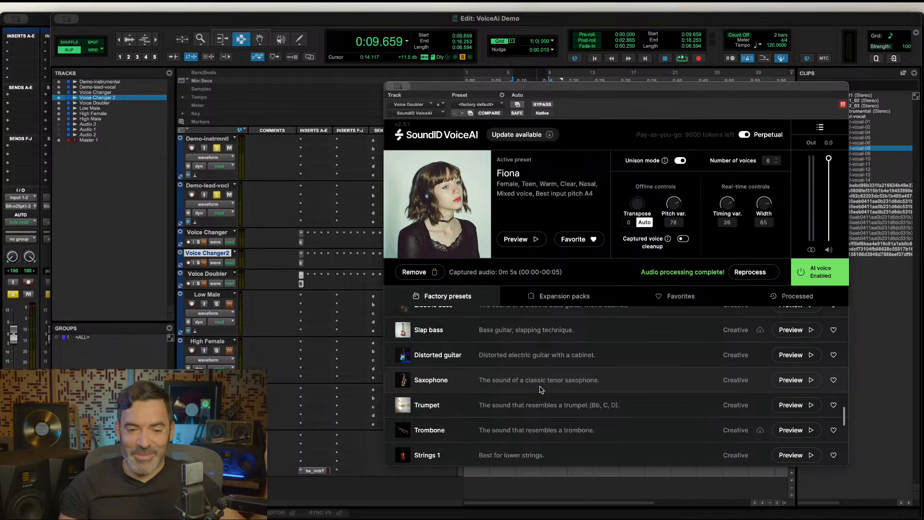
{"action": "scroll", "coordinate": [537, 390], "scroll_direction": "up", "scroll_amount": 5}
{"action": "scroll", "coordinate": [537, 389], "scroll_direction": "up", "scroll_amount": 10}
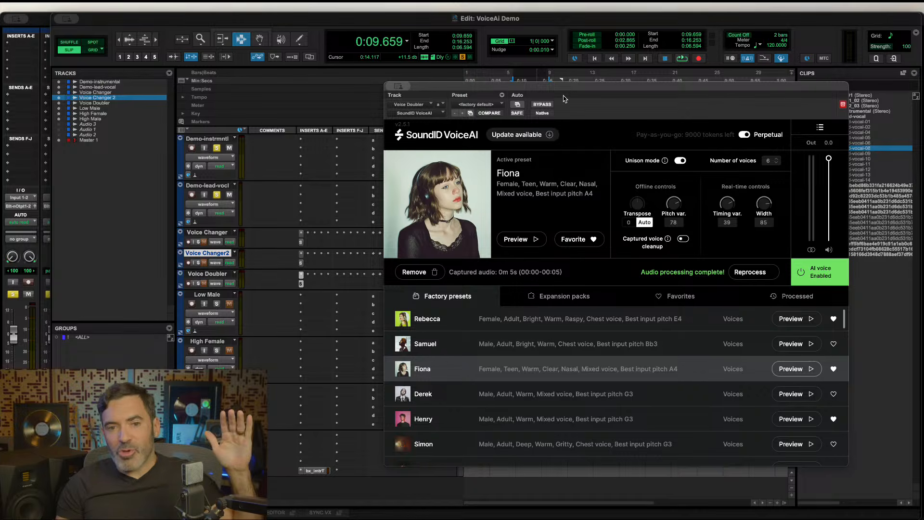
Move the plugin window clear of the track clips and place the edit cursor at the session start.
{"action": "left_click_drag", "start_coordinate": [568, 87], "coordinate": [675, 101]}
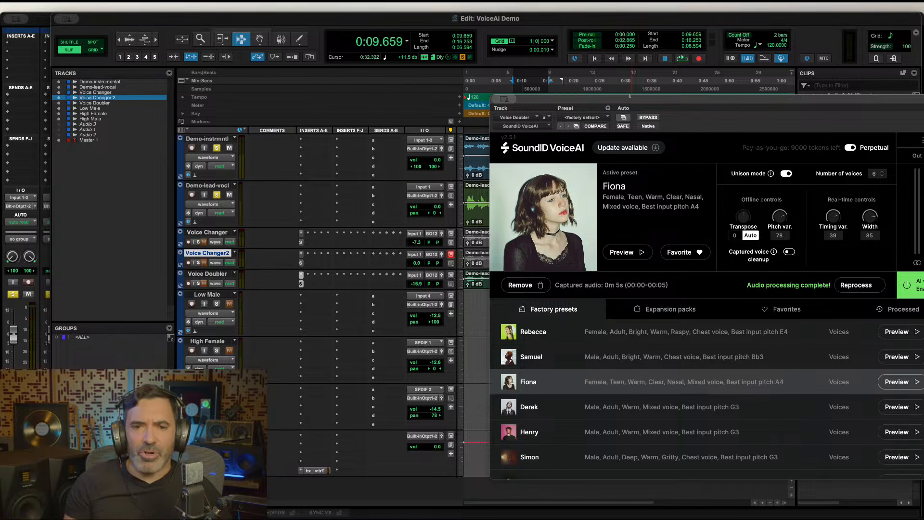
{"action": "left_click_drag", "start_coordinate": [629, 97], "coordinate": [770, 273]}
{"action": "left_click", "coordinate": [486, 219]}
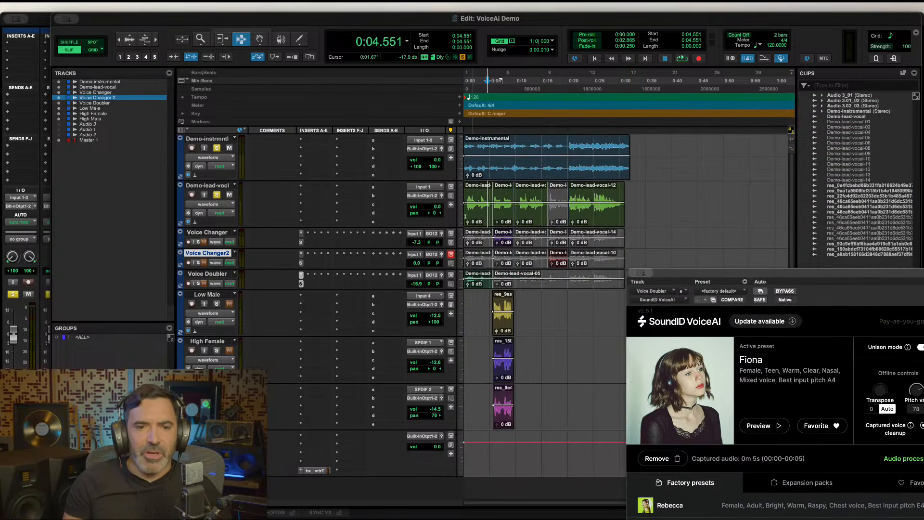
{"action": "left_click", "coordinate": [467, 170]}
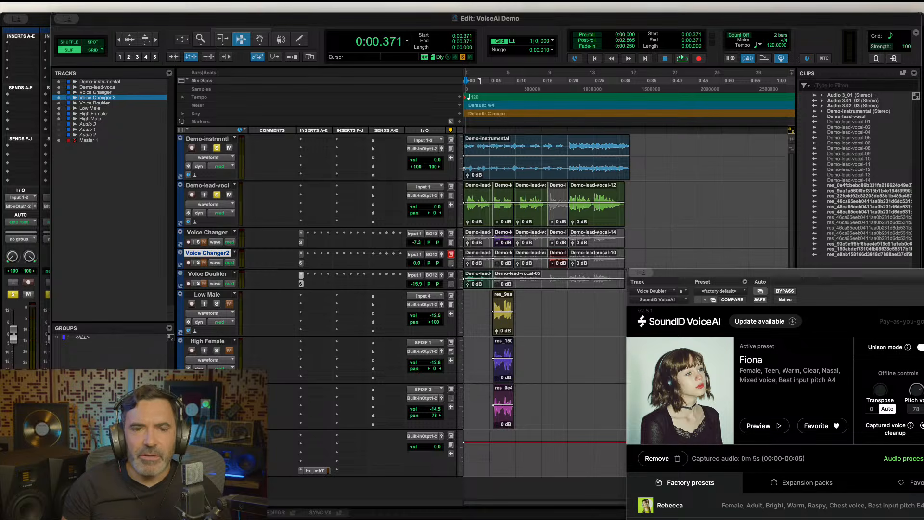
{"action": "left_click", "coordinate": [464, 170]}
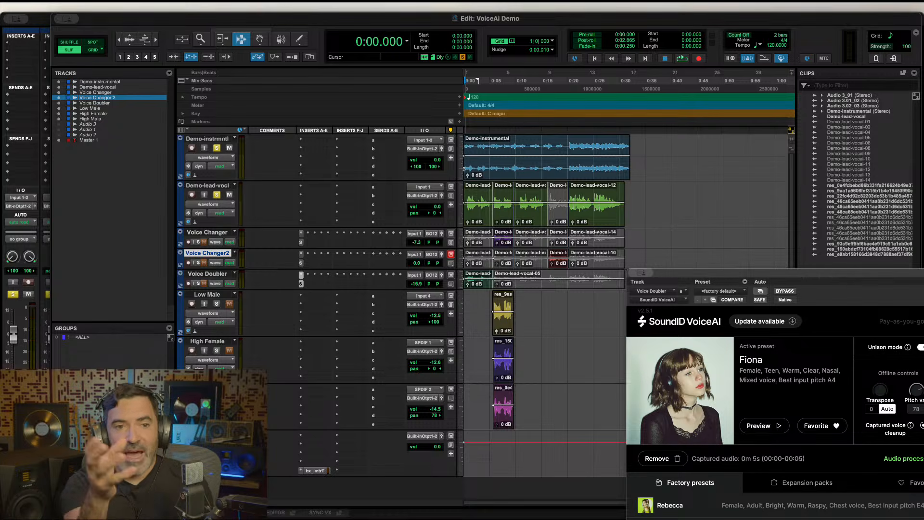
Place the edit cursor at 0:00.267 on the instrumental track and play the opening vocal phrases, stopping after the second.
{"action": "key", "text": "t"}
{"action": "key", "text": "t"}
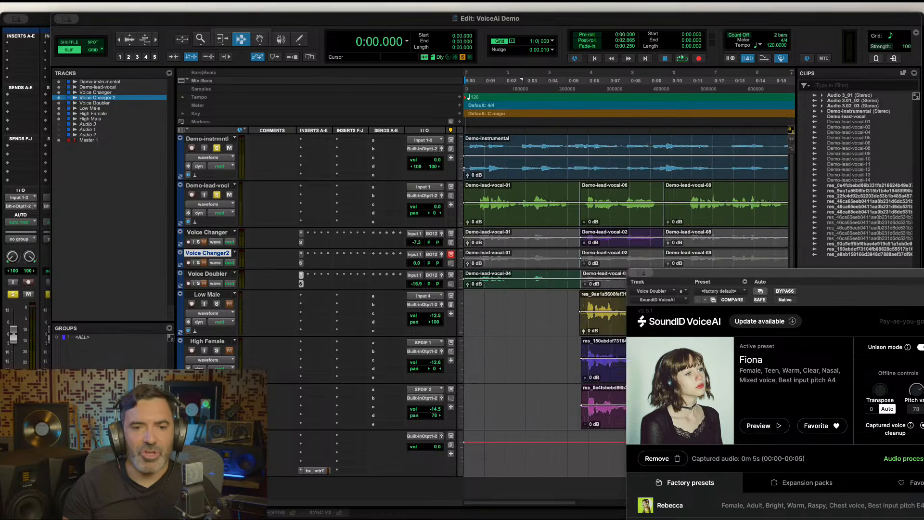
{"action": "key", "text": "t"}
{"action": "key", "text": "t"}
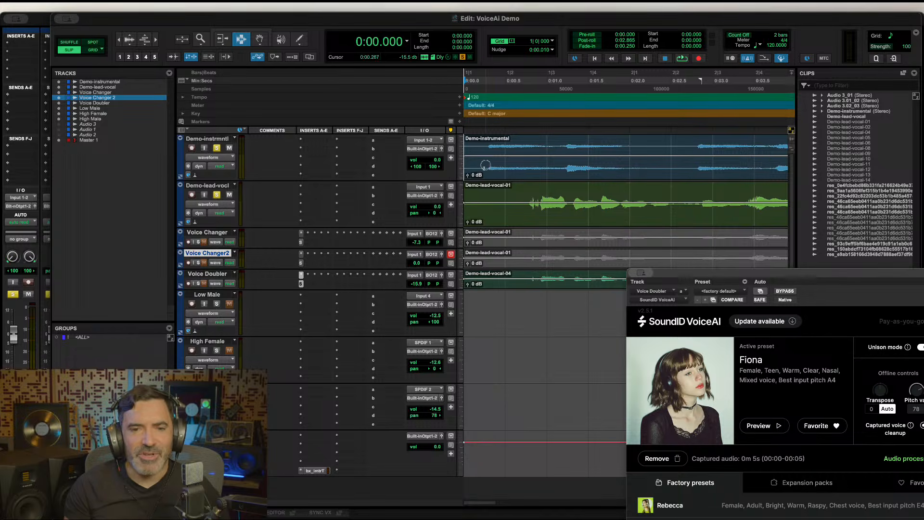
{"action": "left_click", "coordinate": [485, 168]}
{"action": "key", "text": "r"}
{"action": "key", "text": "r"}
{"action": "key", "text": "r"}
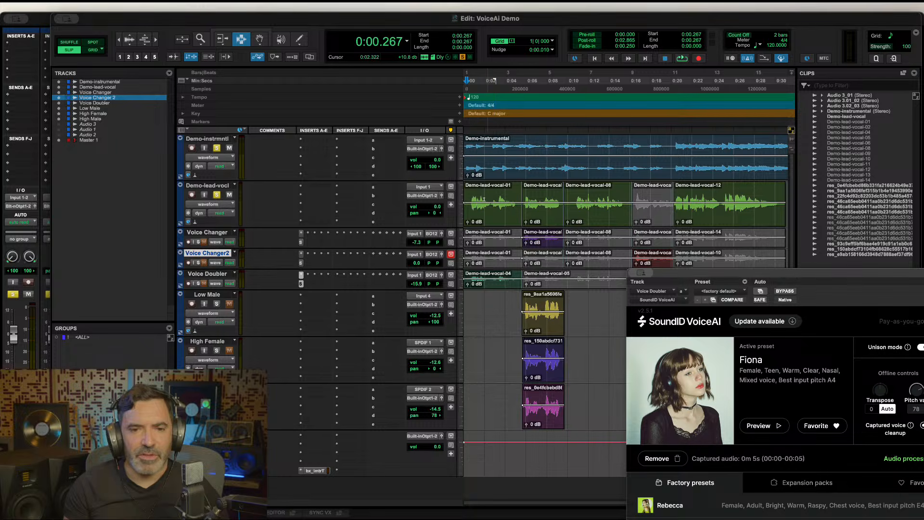
{"action": "key", "text": "space"}
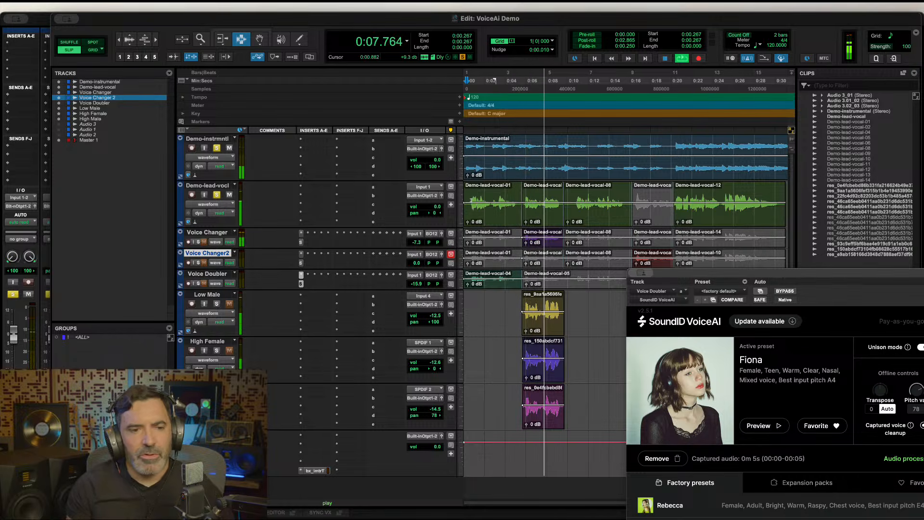
{"action": "key", "text": "space"}
Open the SoundID VoiceAI plugin on the Voice Changer track and move its window up to show the voice list.
{"action": "left_click", "coordinate": [302, 243]}
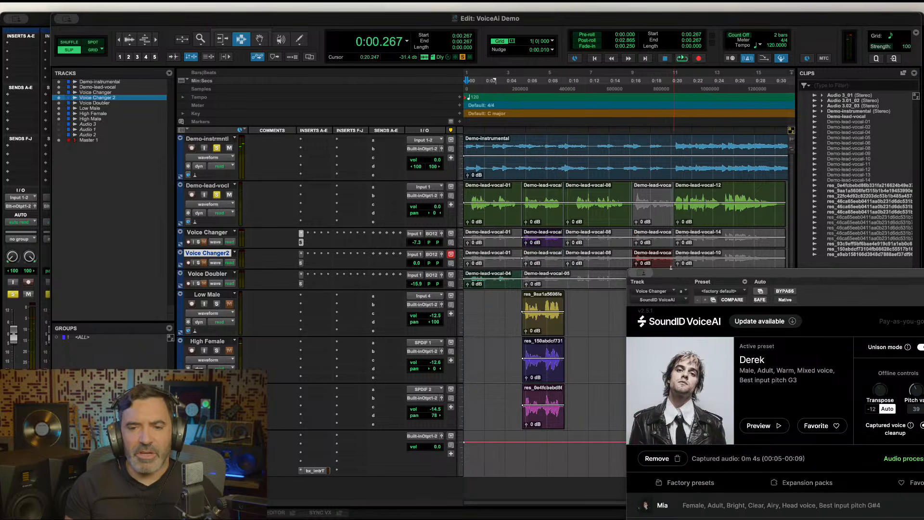
{"action": "left_click_drag", "start_coordinate": [676, 274], "coordinate": [670, 118]}
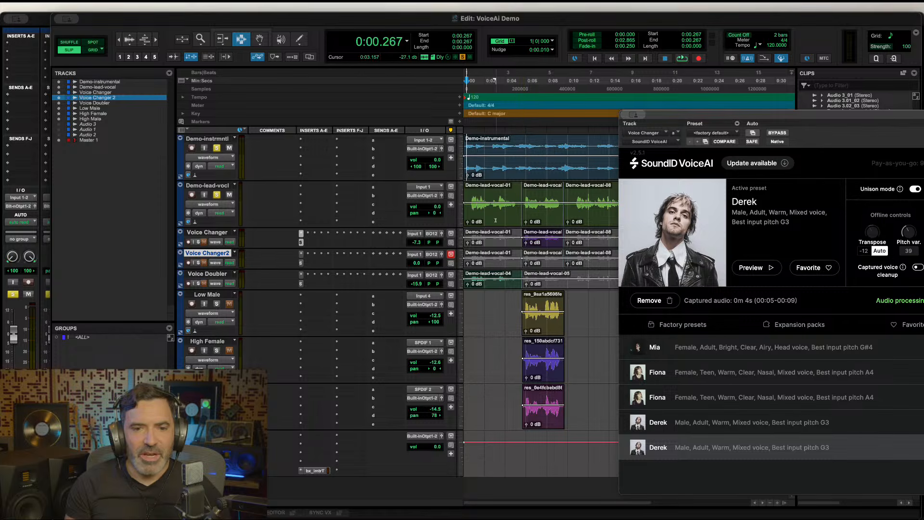
Solo the Voice Changer track and play the session from the start through the second vocal phrase.
{"action": "double_click", "coordinate": [546, 205]}
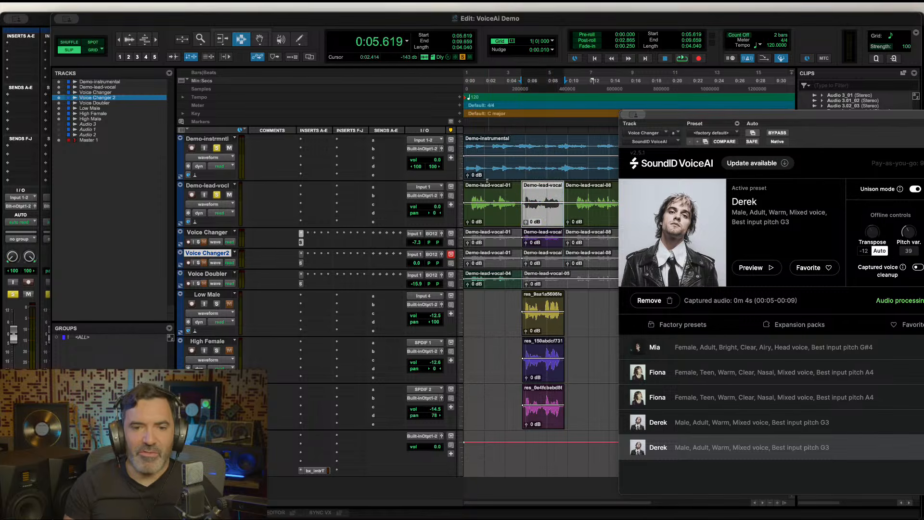
{"action": "left_click", "coordinate": [471, 164]}
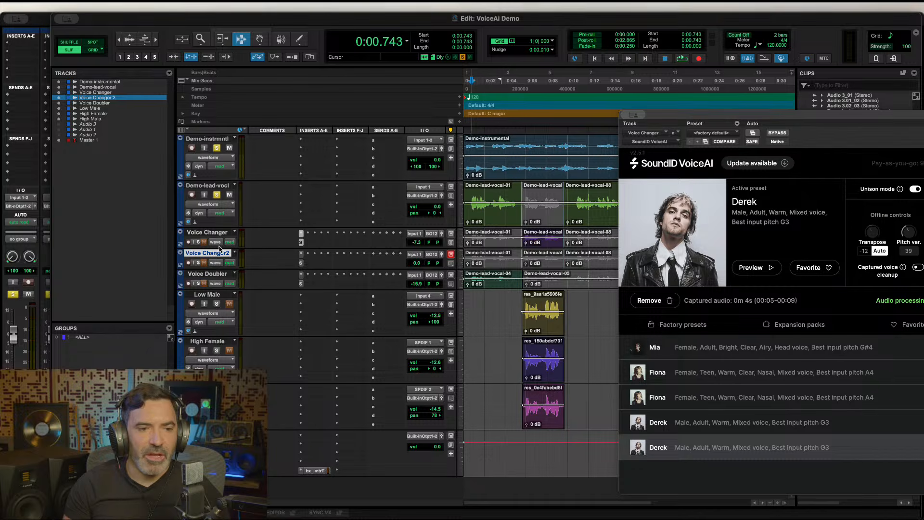
{"action": "left_click", "coordinate": [197, 242]}
{"action": "key", "text": "Return"}
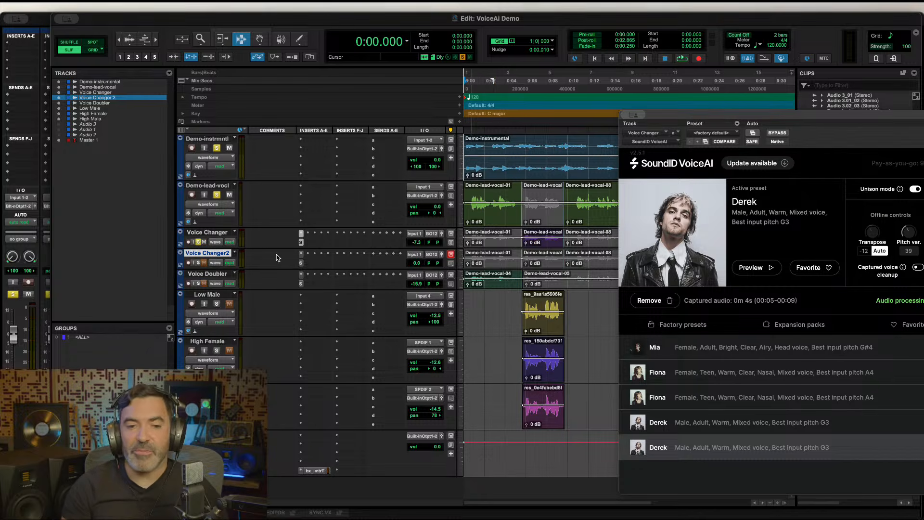
{"action": "key", "text": "space"}
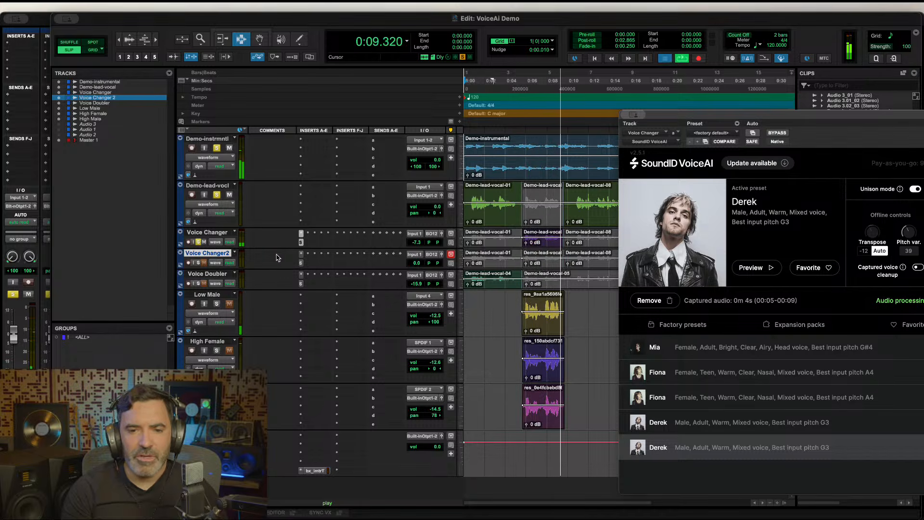
{"action": "key", "text": "space"}
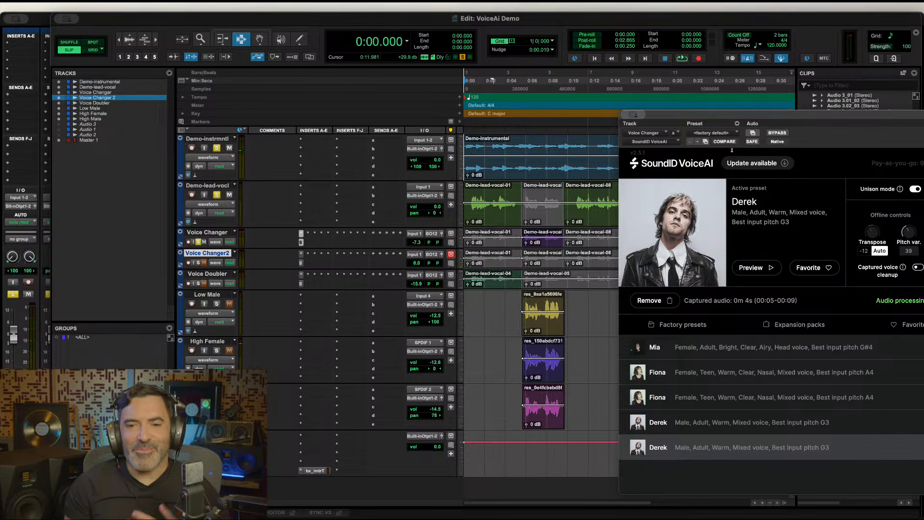
Select the second clip on the Voice Changer track and audition the Fiona and Samuel factory presets in the plugin.
{"action": "left_click", "coordinate": [551, 244]}
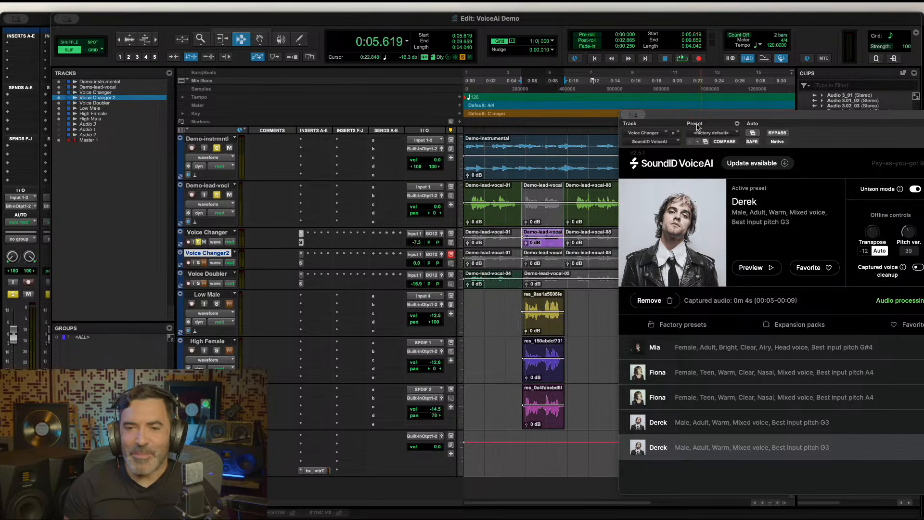
{"action": "left_click_drag", "start_coordinate": [698, 115], "coordinate": [602, 59]}
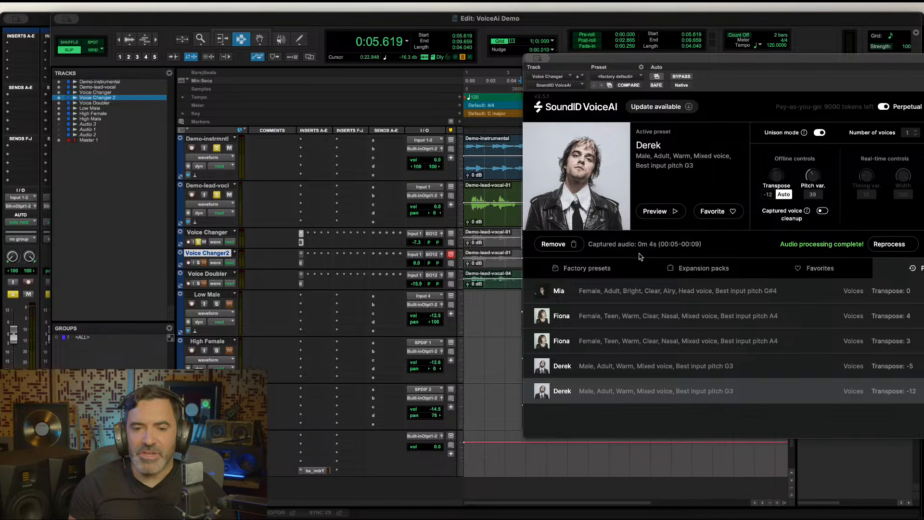
{"action": "left_click", "coordinate": [599, 271]}
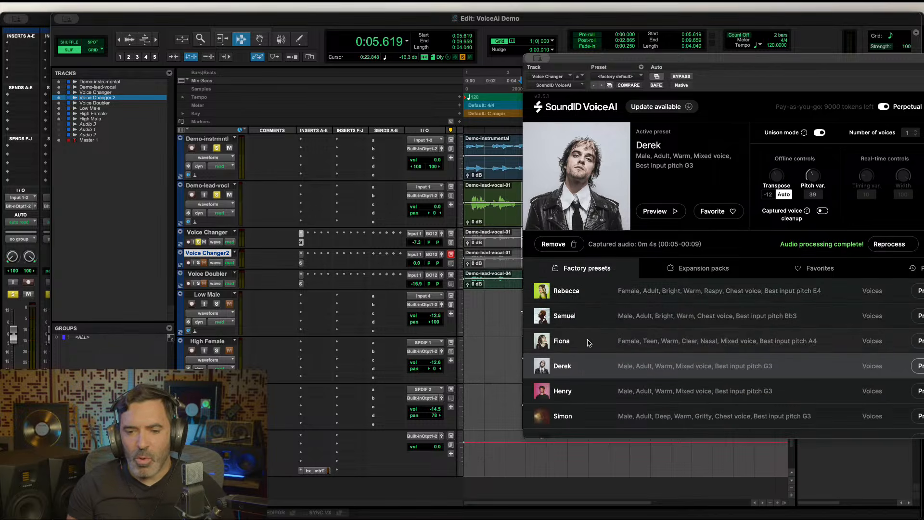
{"action": "left_click", "coordinate": [589, 342]}
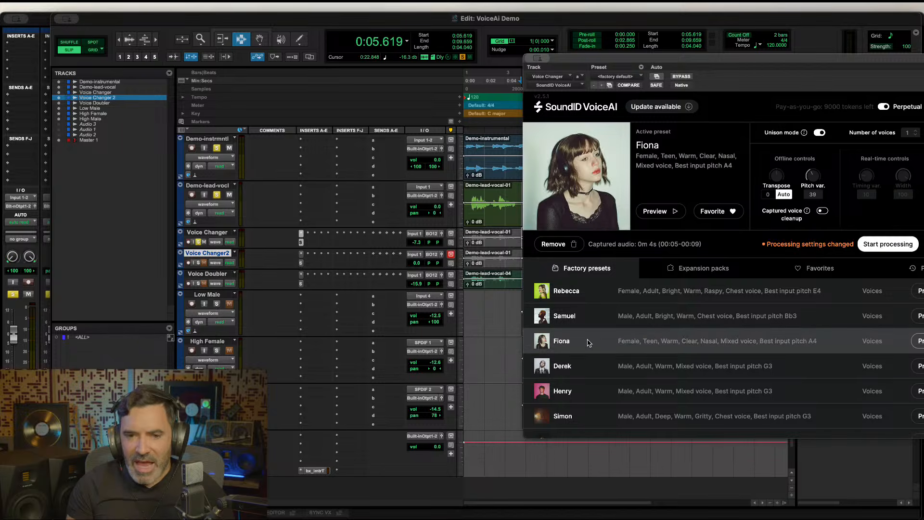
{"action": "left_click", "coordinate": [663, 215]}
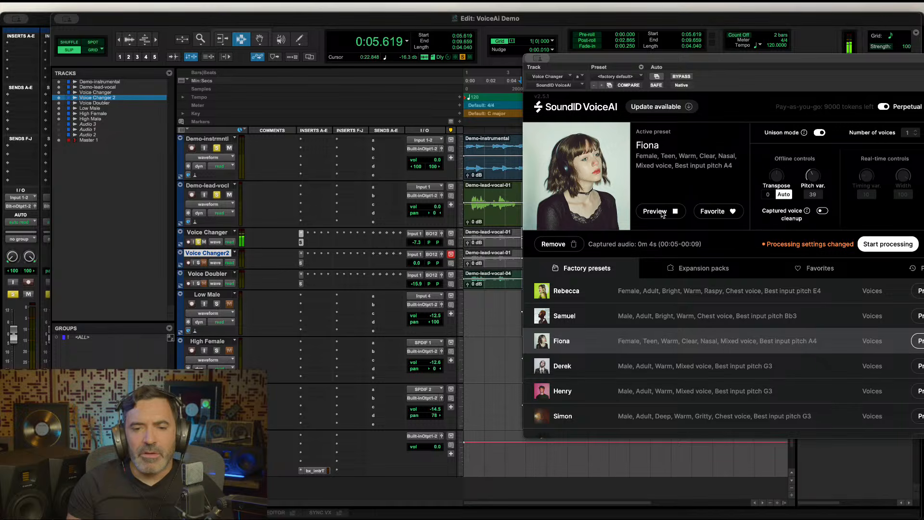
{"action": "left_click", "coordinate": [572, 316]}
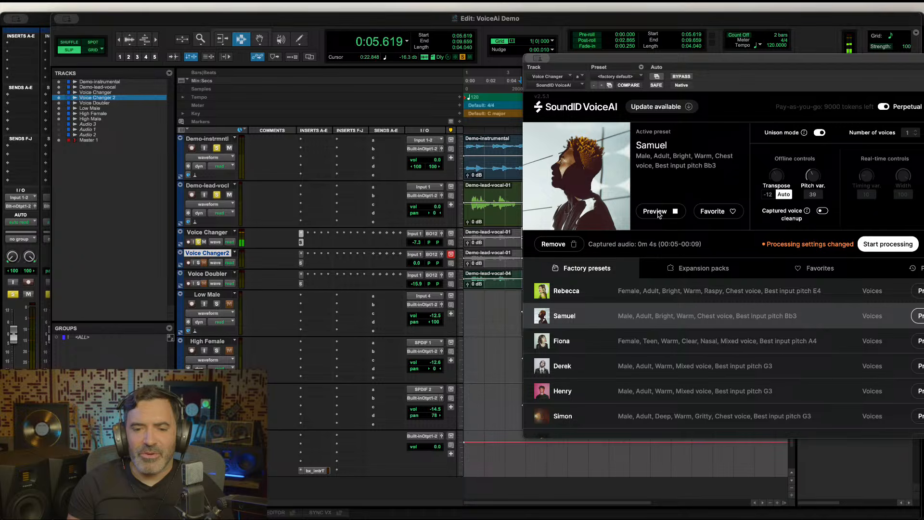
Audition the Henry factory preset and process the captured vocal with it.
{"action": "left_click", "coordinate": [573, 393]}
{"action": "left_click", "coordinate": [674, 212]}
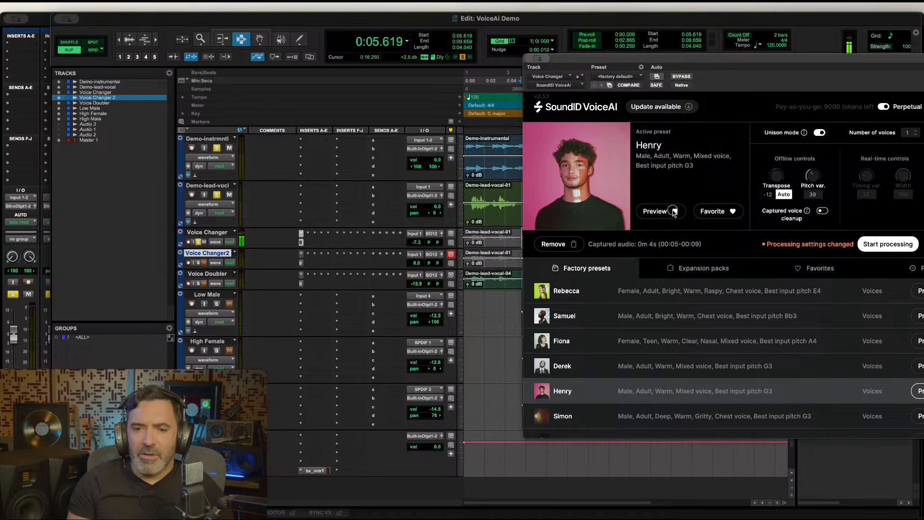
{"action": "left_click", "coordinate": [673, 212]}
{"action": "left_click_drag", "start_coordinate": [678, 66], "coordinate": [603, 99]}
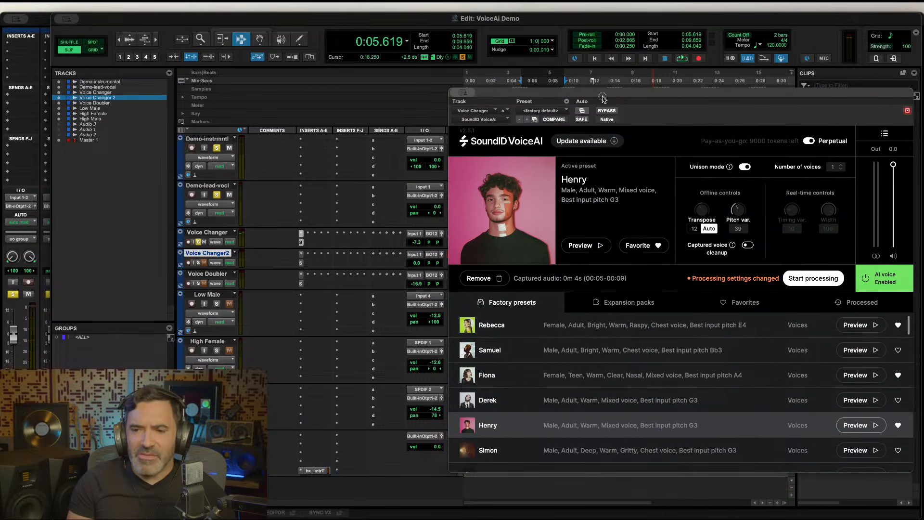
{"action": "left_click", "coordinate": [800, 282]}
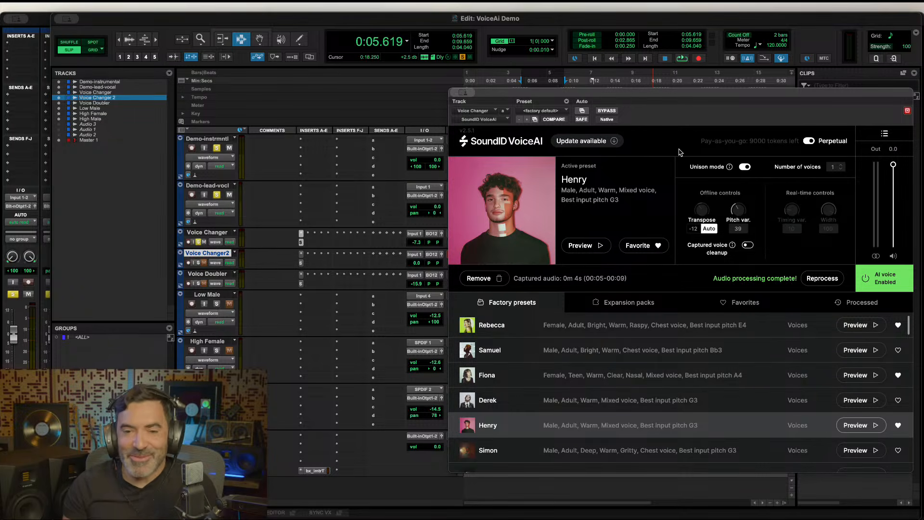
Uncover the track clips and play the selected phrase with the Henry voice, then stop playback.
{"action": "left_click_drag", "start_coordinate": [678, 94], "coordinate": [828, 86]}
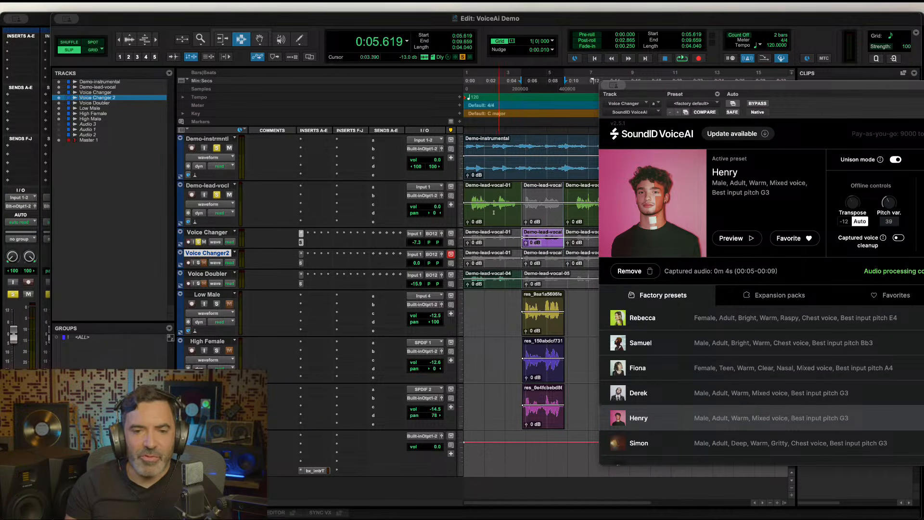
{"action": "key", "text": "space"}
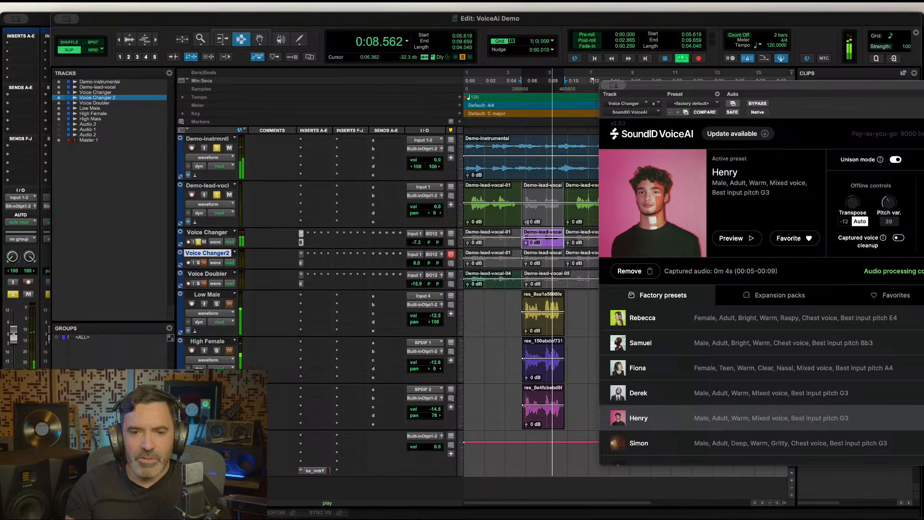
{"action": "key", "text": "space"}
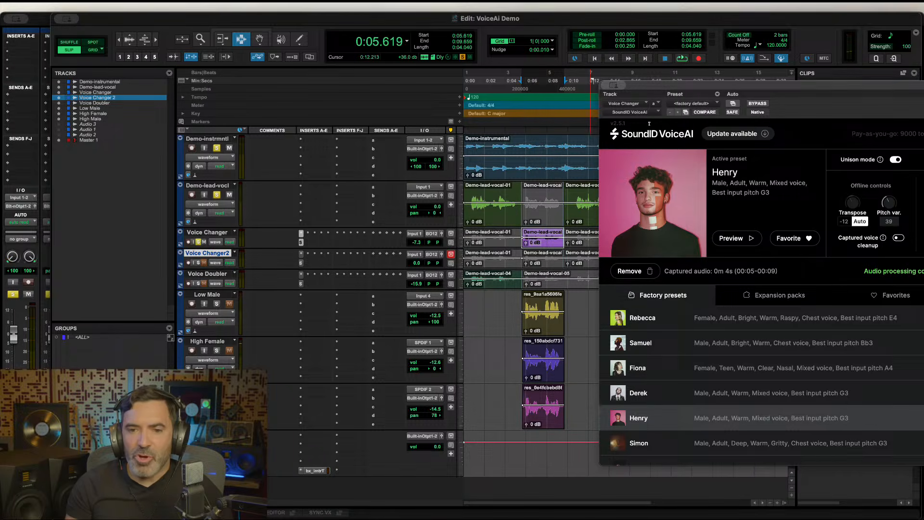
Bring up the kids voices in the plugin's expansion packs and try to load the Eve preset.
{"action": "left_click_drag", "start_coordinate": [668, 89], "coordinate": [537, 61]}
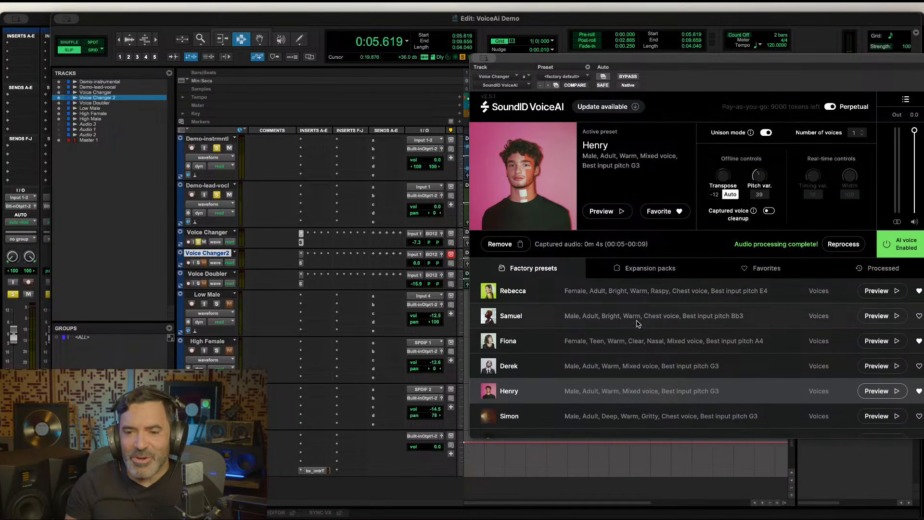
{"action": "scroll", "coordinate": [644, 325], "scroll_direction": "down", "scroll_amount": 3}
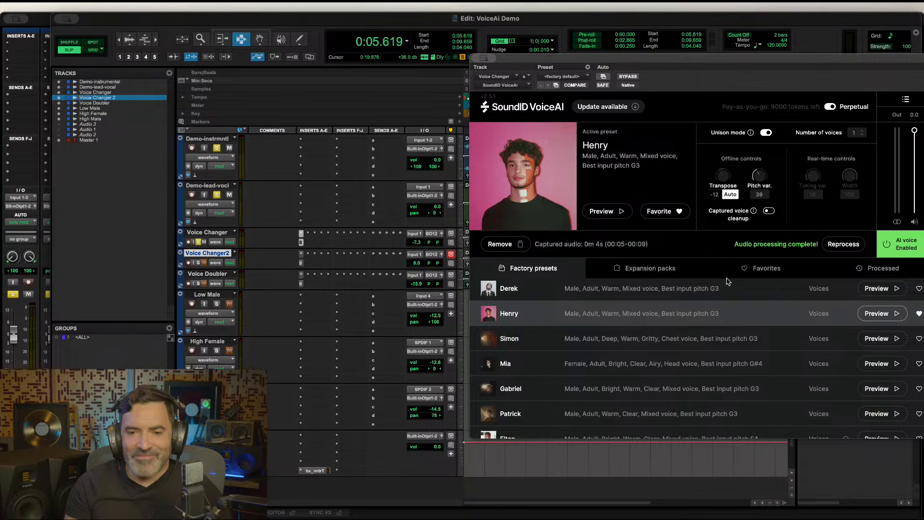
{"action": "left_click", "coordinate": [687, 266]}
{"action": "scroll", "coordinate": [626, 337], "scroll_direction": "down", "scroll_amount": 5}
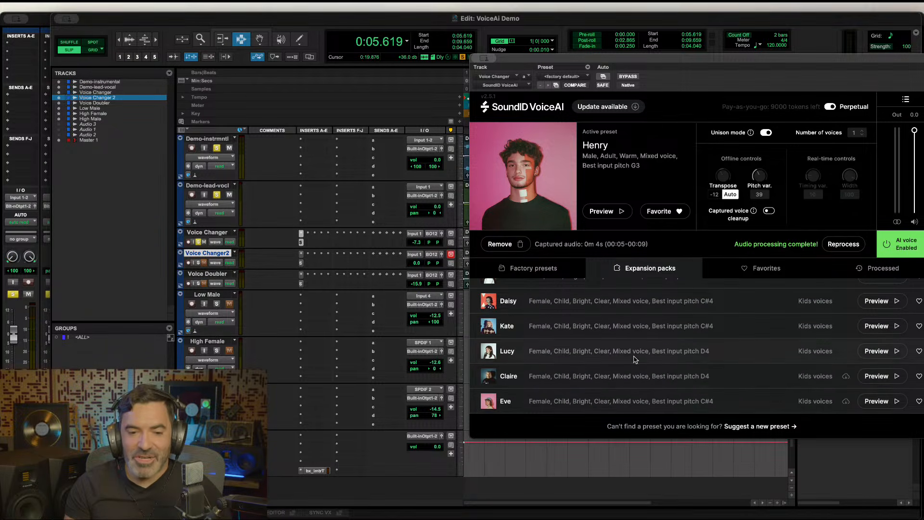
{"action": "left_click", "coordinate": [657, 406]}
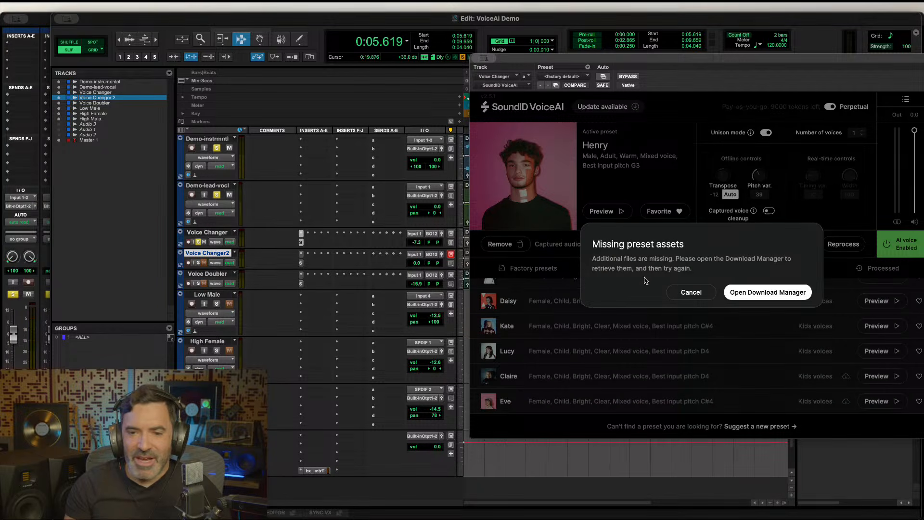
{"action": "left_click", "coordinate": [691, 292]}
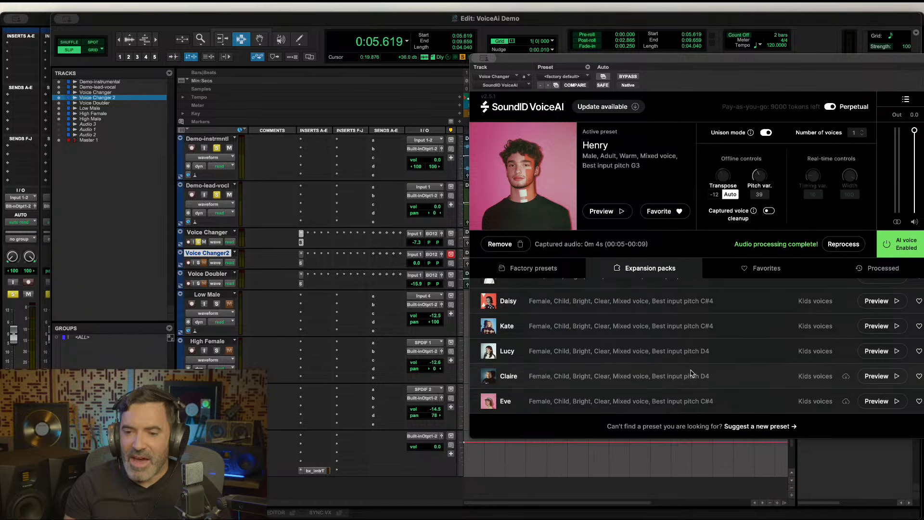
Load the Lucy kids voice, preview it and process the captured vocal with it.
{"action": "left_click", "coordinate": [635, 349]}
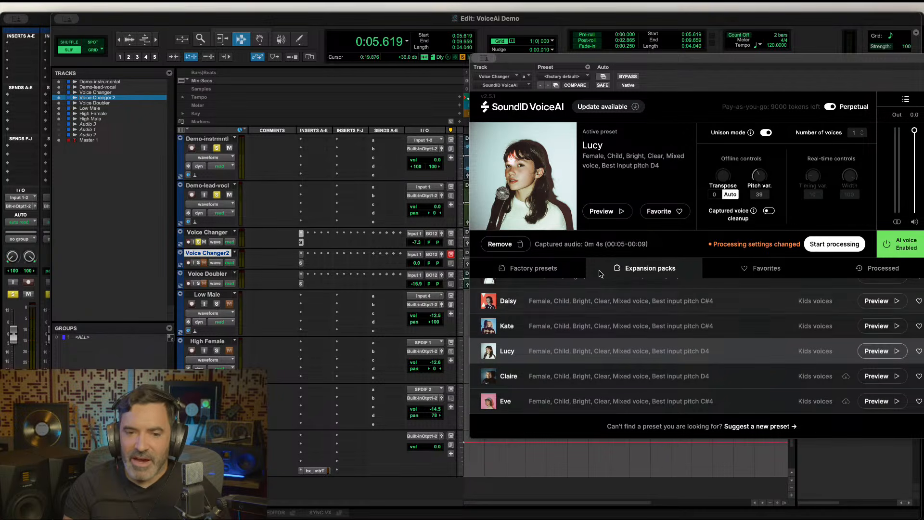
{"action": "left_click", "coordinate": [605, 211]}
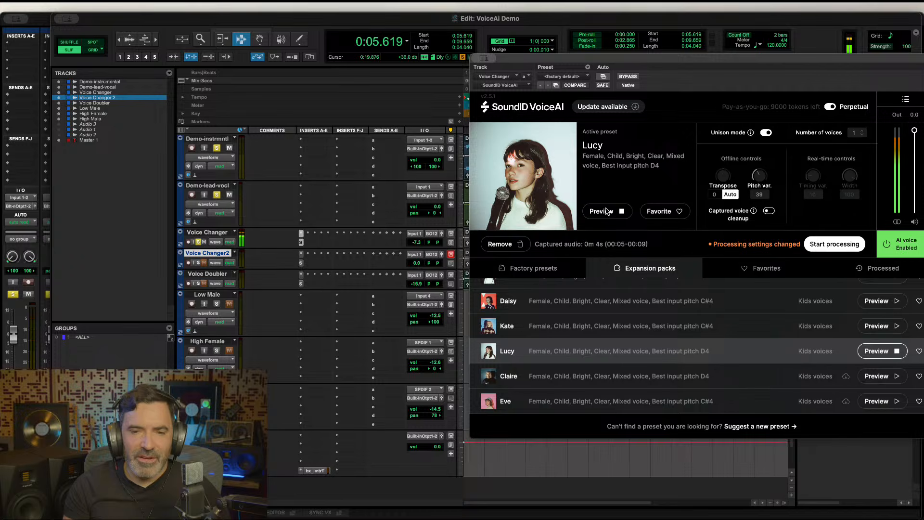
{"action": "left_click", "coordinate": [831, 245]}
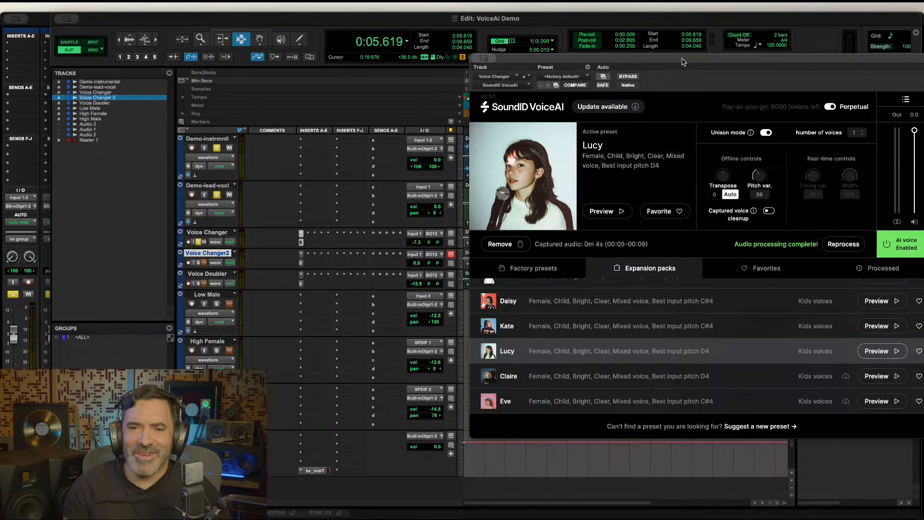
Move the plugin window off the clips and play back the selected phrase with the Lucy voice.
{"action": "left_click_drag", "start_coordinate": [683, 62], "coordinate": [827, 173]}
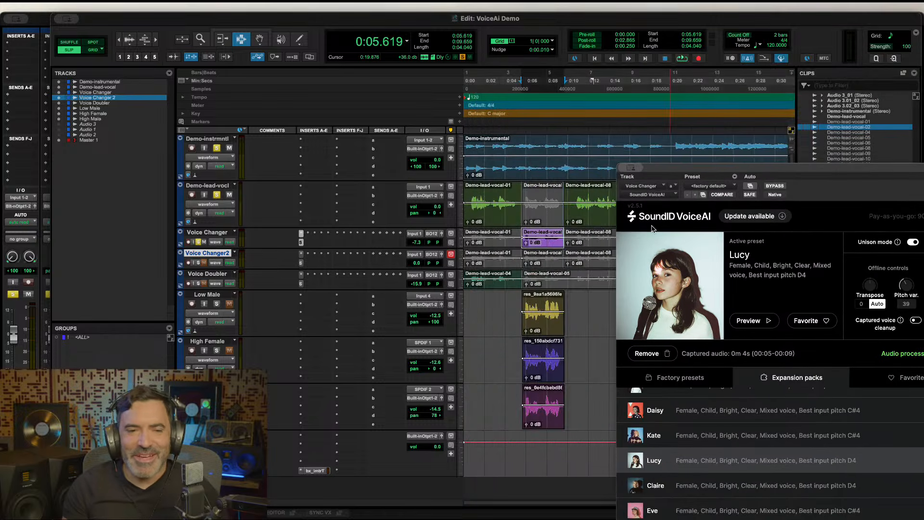
{"action": "key", "text": "space"}
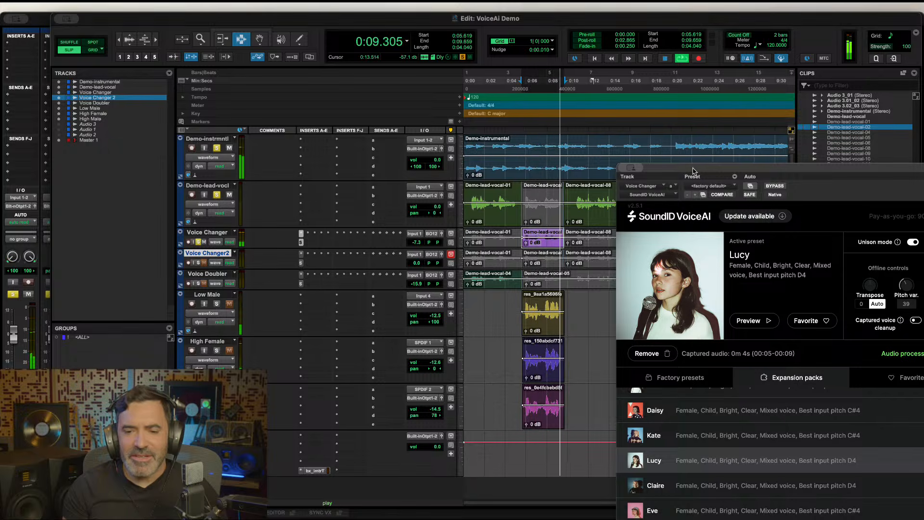
{"action": "key", "text": "space"}
Return to the factory presets, load and preview Derek, and process the captured vocal with that voice.
{"action": "left_click_drag", "start_coordinate": [693, 171], "coordinate": [522, 59]}
{"action": "scroll", "coordinate": [512, 380], "scroll_direction": "up", "scroll_amount": 5}
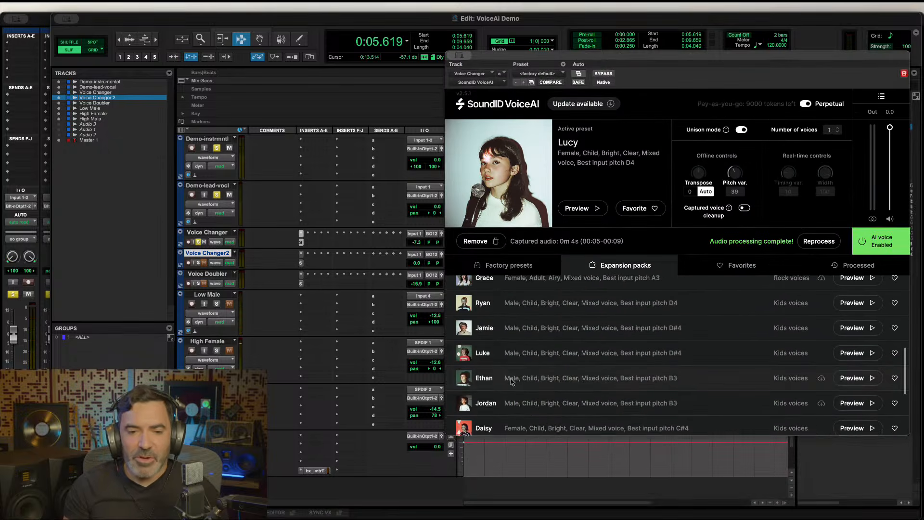
{"action": "left_click", "coordinate": [528, 268]}
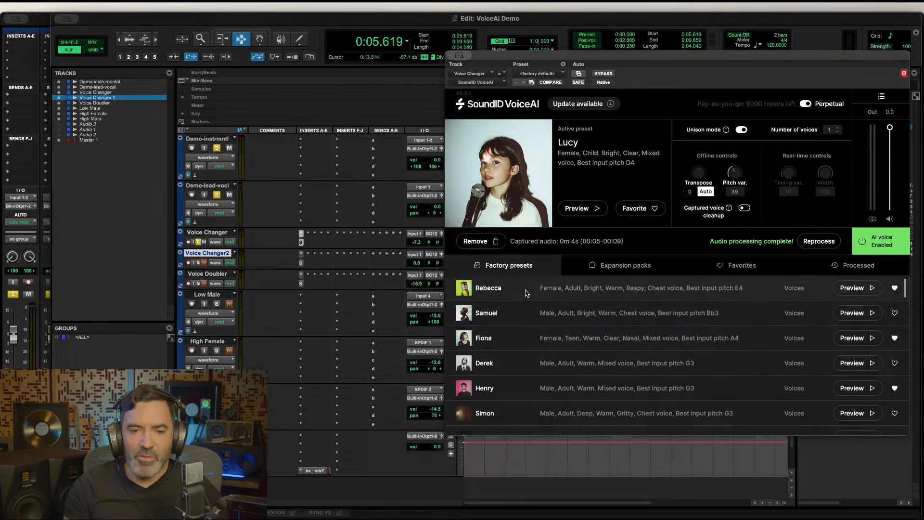
{"action": "left_click", "coordinate": [559, 364]}
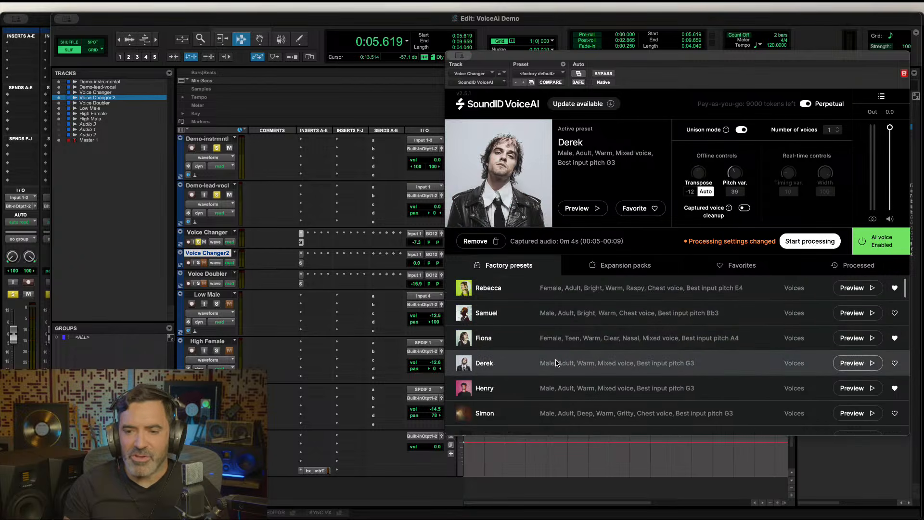
{"action": "left_click", "coordinate": [579, 209]}
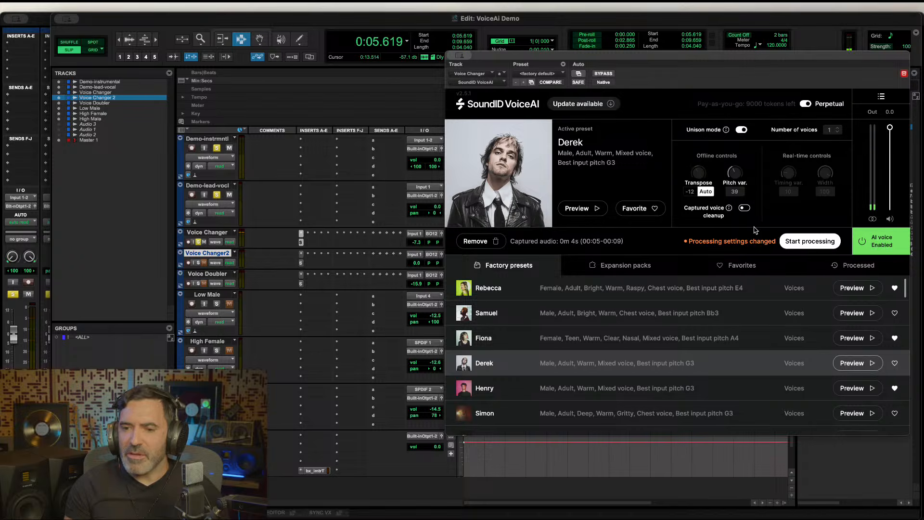
{"action": "left_click", "coordinate": [796, 244]}
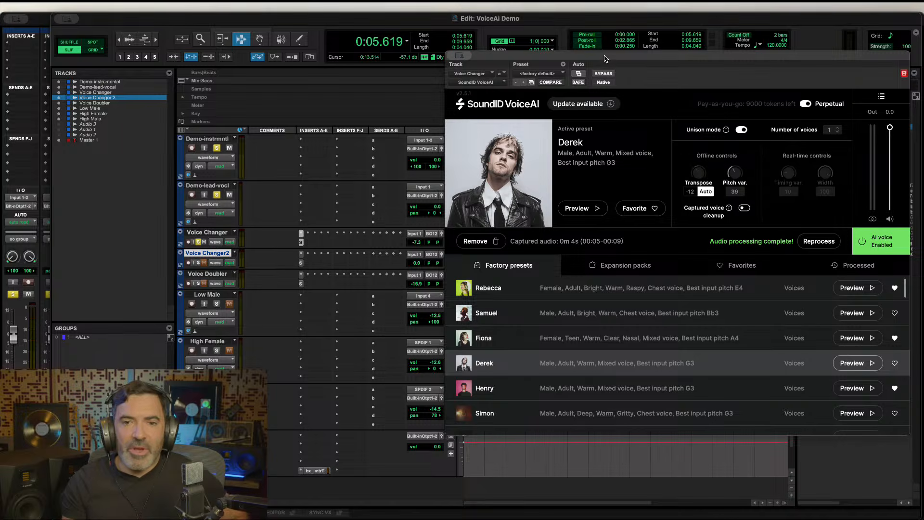
Place the edit cursor at 0:05.897 and play the Derek-processed phrase, keeping the plugin window clear of the tracks.
{"action": "left_click_drag", "start_coordinate": [605, 57], "coordinate": [734, 268]}
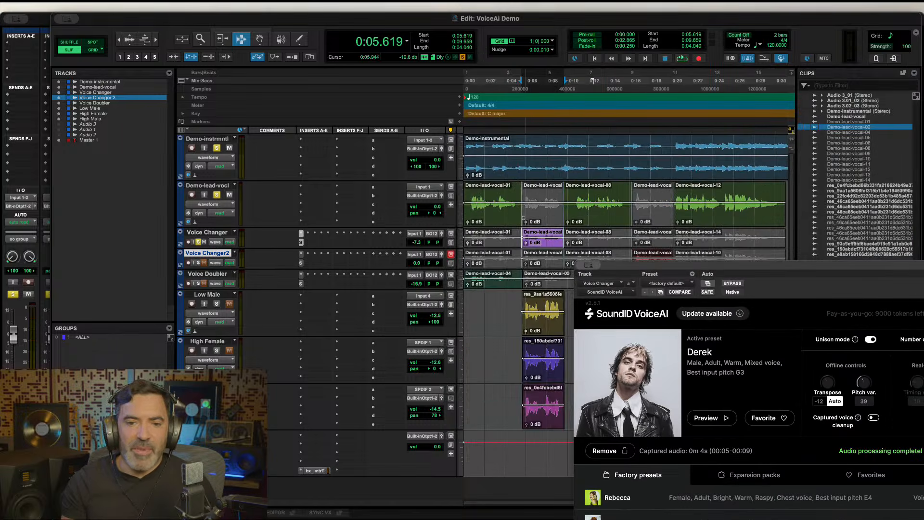
{"action": "left_click", "coordinate": [524, 217]}
{"action": "key", "text": "space"}
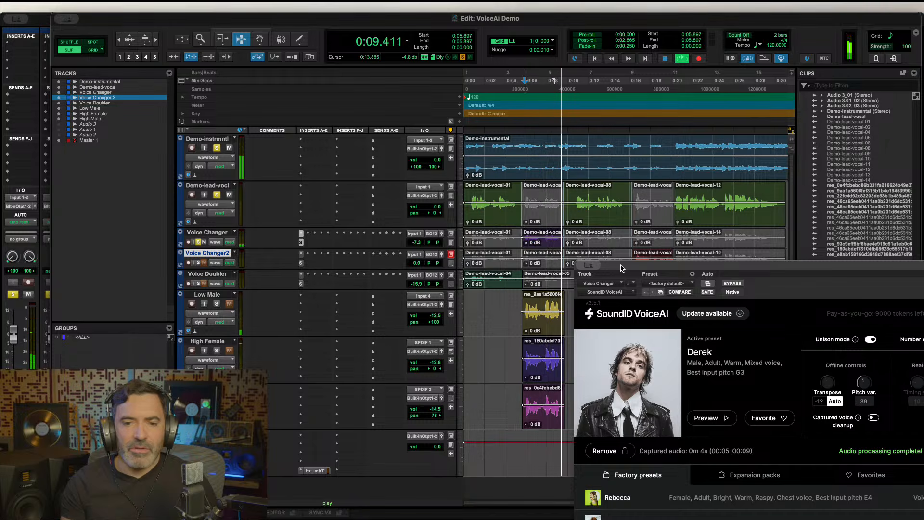
{"action": "key", "text": "space"}
{"action": "left_click_drag", "start_coordinate": [621, 268], "coordinate": [651, 321]}
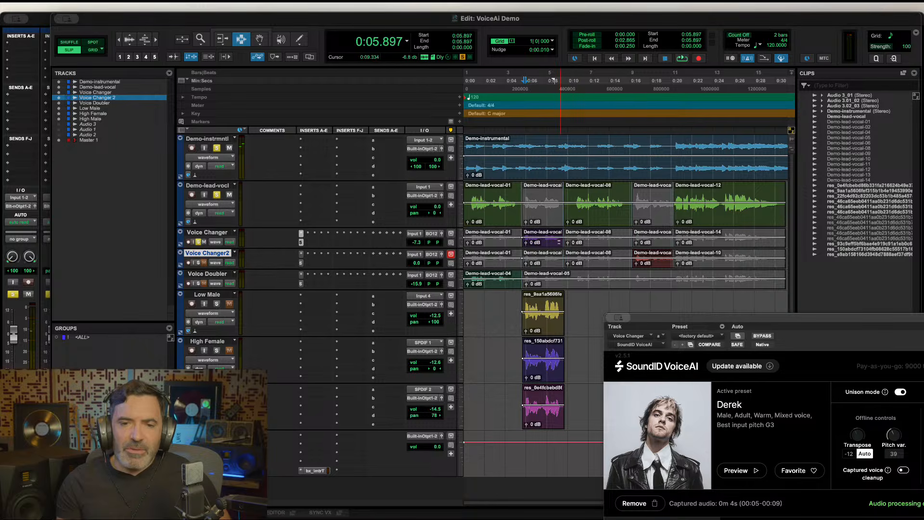
Select the phrase from 0:05.805 to 0:09.380 on the Voice Changer track and move the plugin window off the clips.
{"action": "left_click_drag", "start_coordinate": [563, 242], "coordinate": [524, 243]}
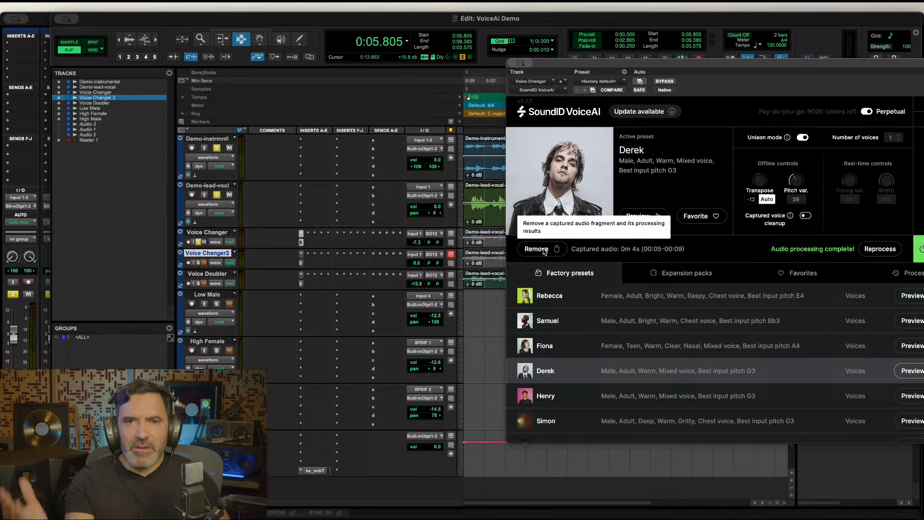
{"action": "left_click_drag", "start_coordinate": [550, 69], "coordinate": [617, 332]}
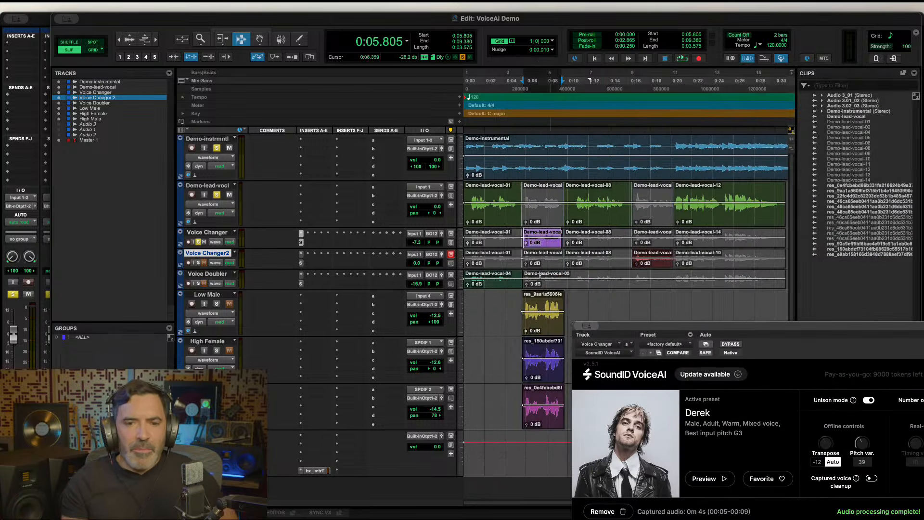
{"action": "left_click", "coordinate": [520, 226]}
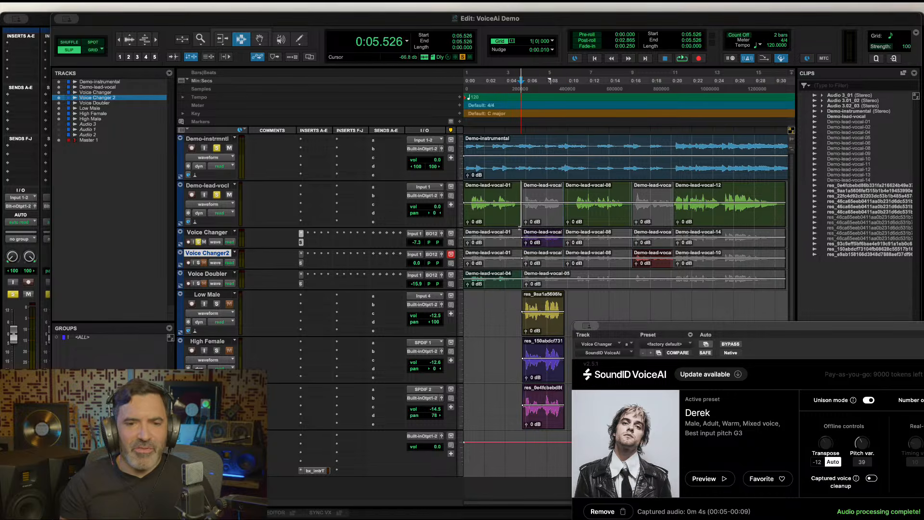
Return to the session start and play the whole arrangement with the voice-changed phrases.
{"action": "key", "text": "r"}
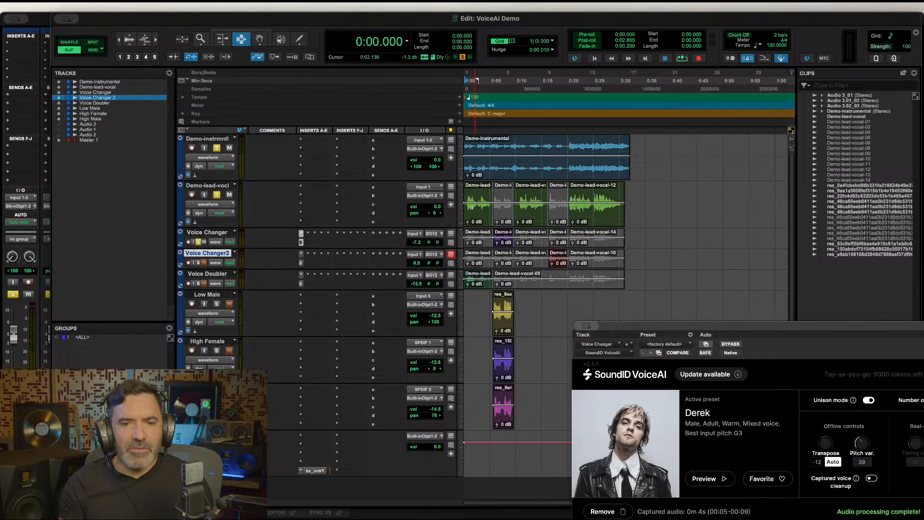
{"action": "left_click", "coordinate": [473, 202]}
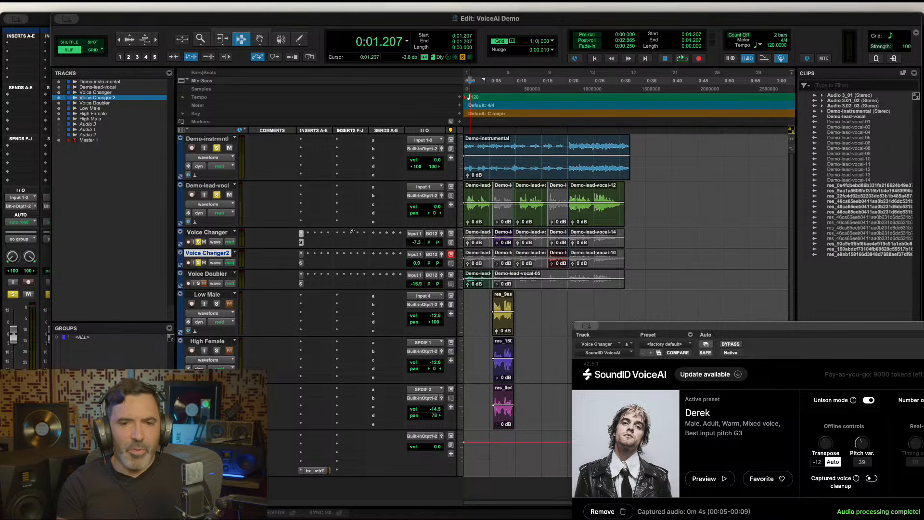
{"action": "key", "text": "Return"}
{"action": "key", "text": "space"}
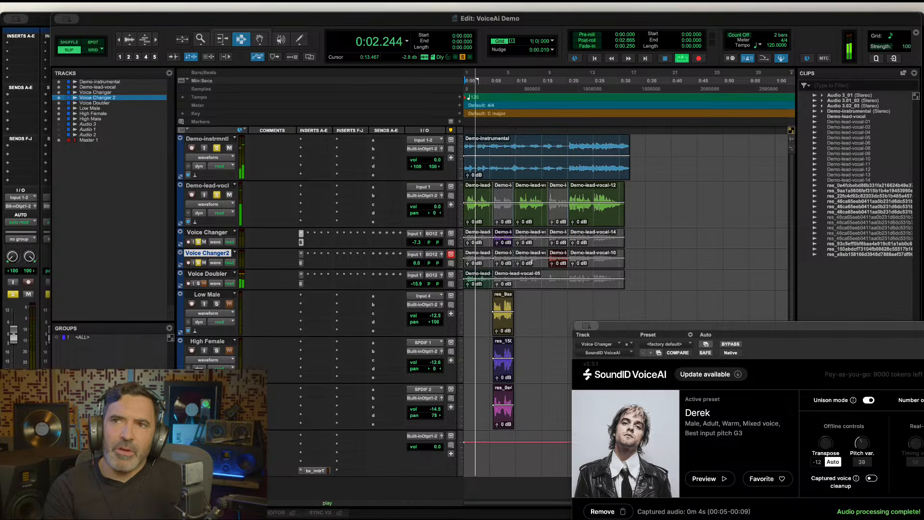
Lower the Voice Changer 2 track's volume to -3.9 dB during playback and stop the transport.
{"action": "left_click", "coordinate": [417, 264]}
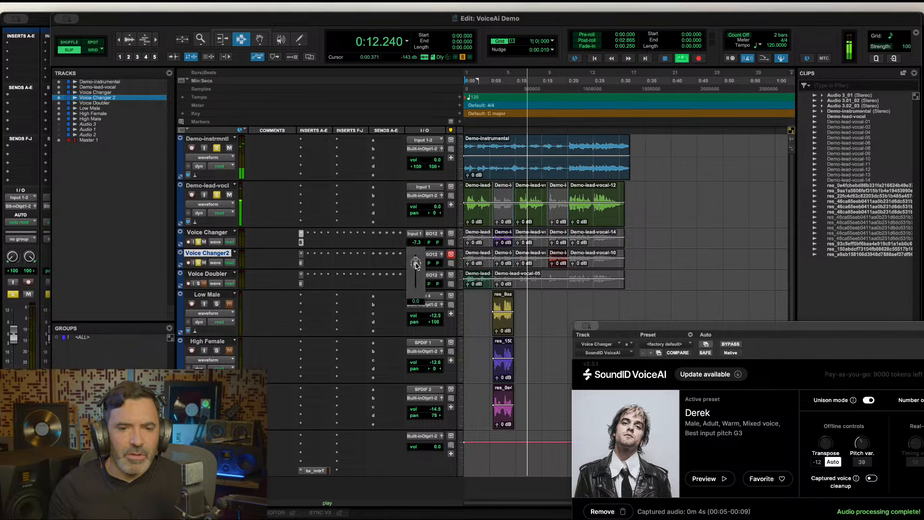
{"action": "left_click_drag", "start_coordinate": [416, 264], "coordinate": [417, 266]}
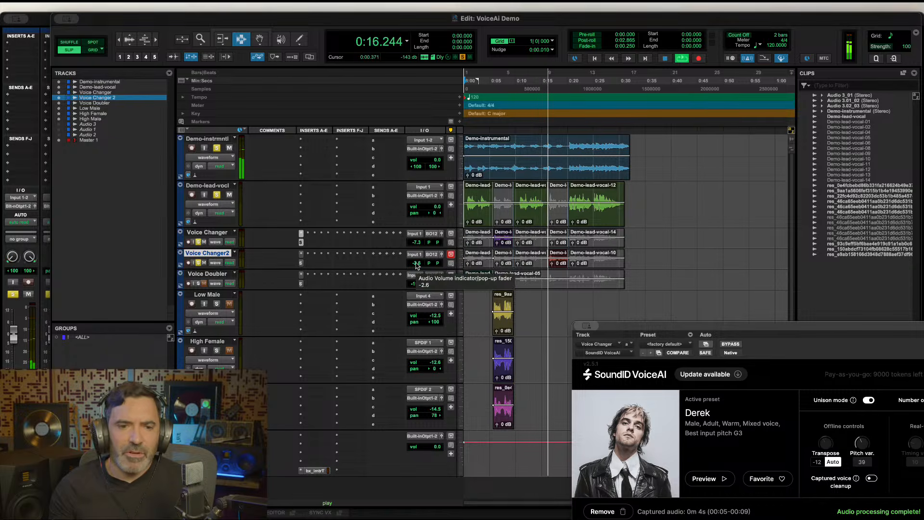
{"action": "left_click", "coordinate": [417, 264]}
{"action": "left_click_drag", "start_coordinate": [416, 264], "coordinate": [417, 266]}
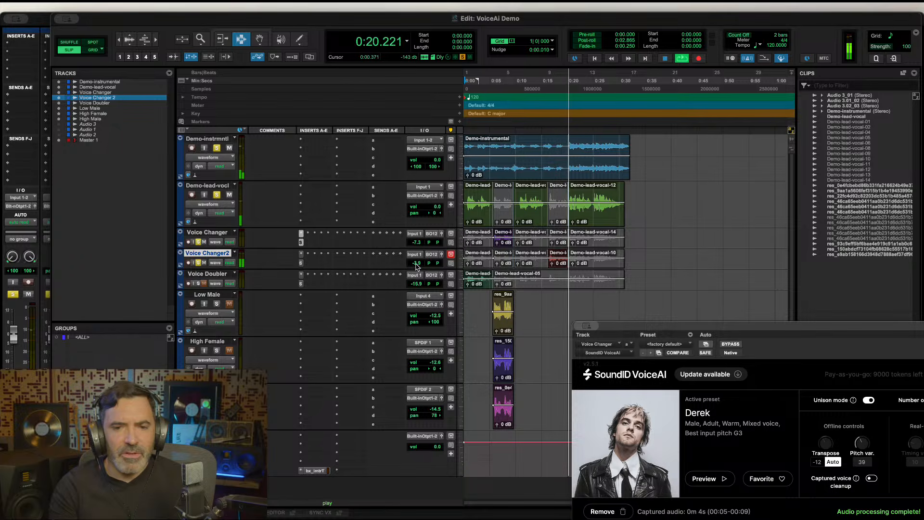
{"action": "key", "text": "space"}
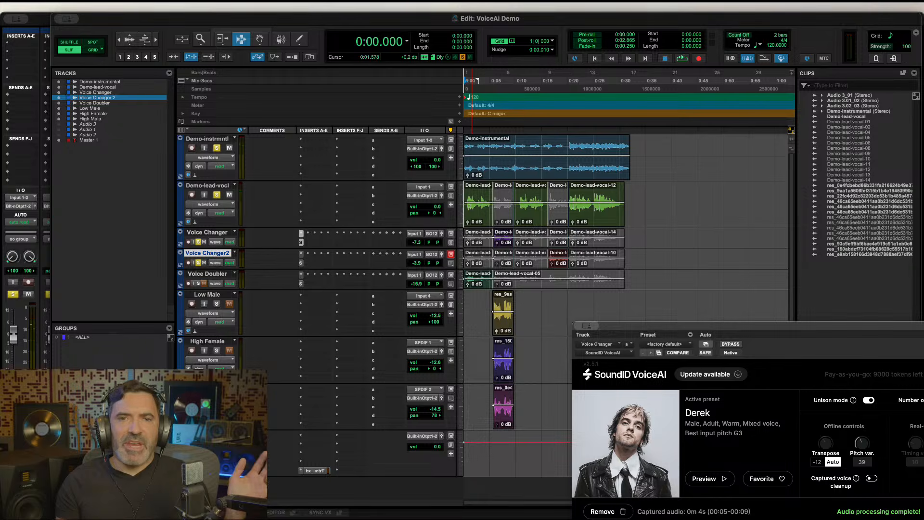
Toggle the lead vocal track's solo and play its opening phrase from 0:00.557.
{"action": "left_click", "coordinate": [466, 210]}
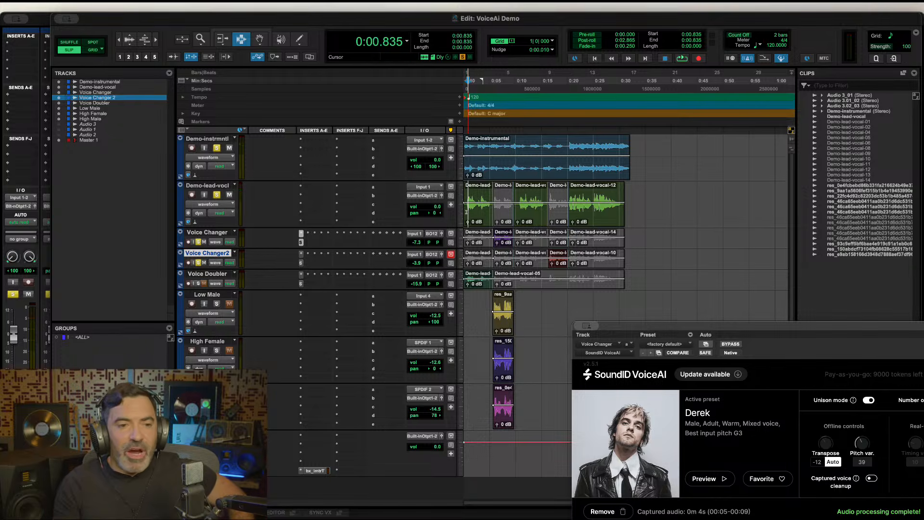
{"action": "left_click", "coordinate": [217, 195]}
{"action": "left_click", "coordinate": [467, 207]}
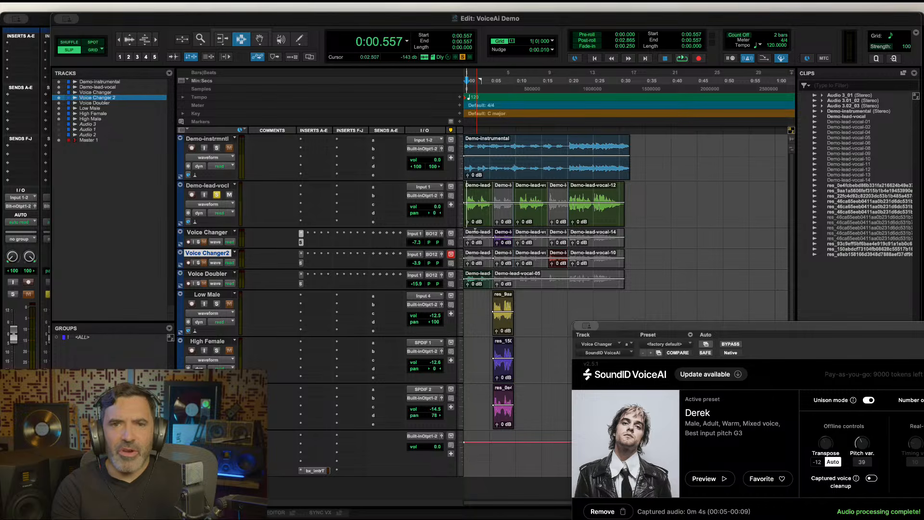
{"action": "key", "text": "space"}
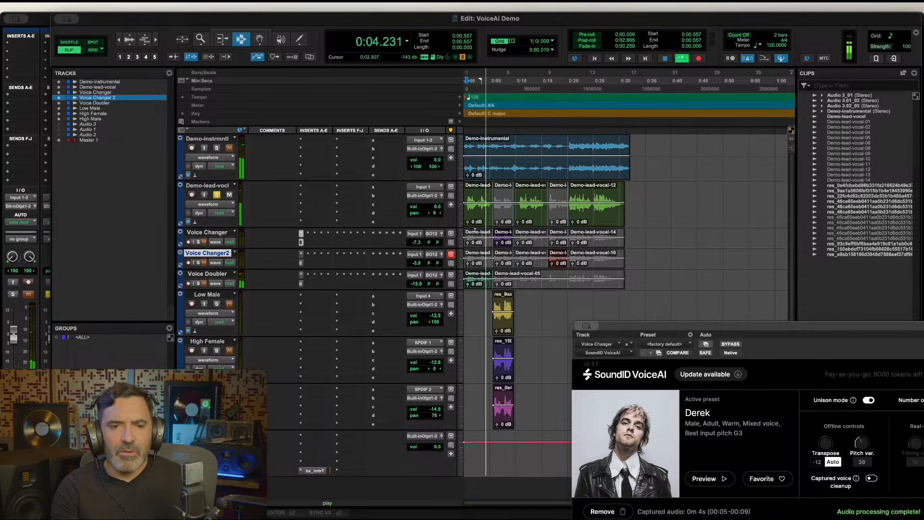
{"action": "key", "text": "space"}
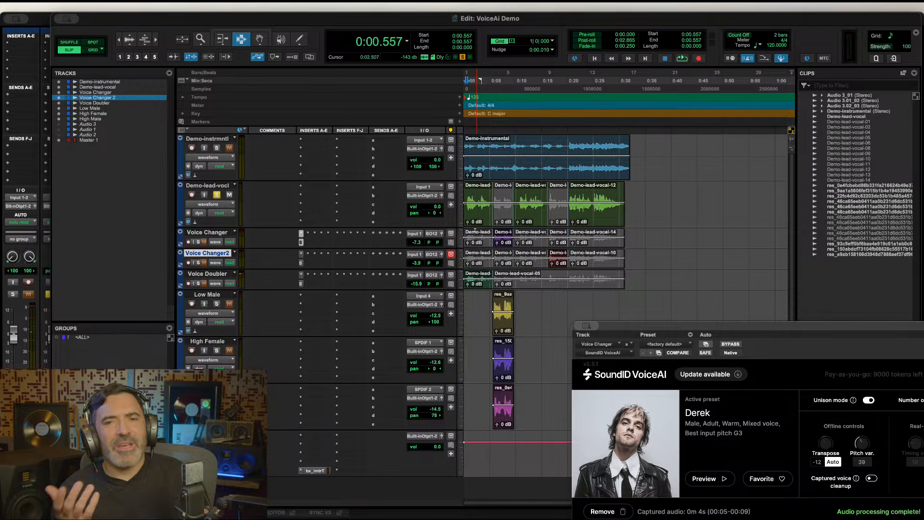
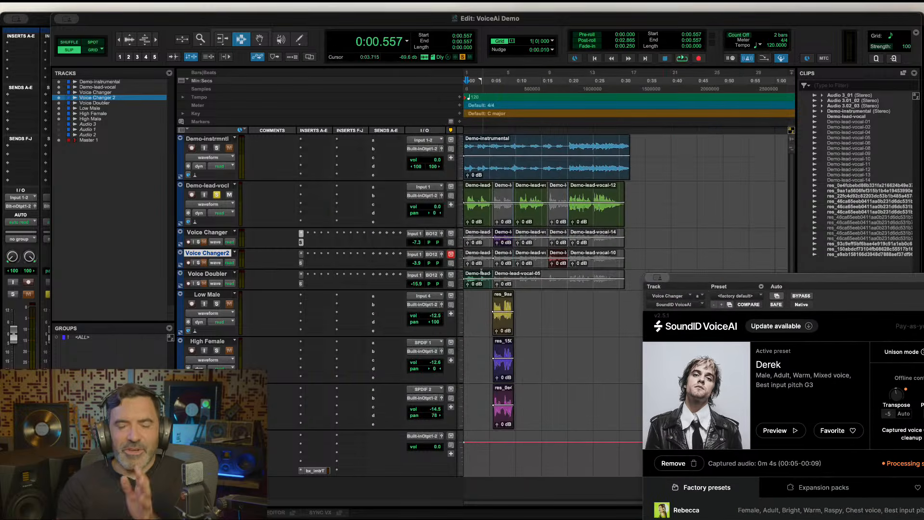
Solo the Voice Doubler track and play the opening phrase, with the edit cursor placed at 0:00.708 on its clip.
{"action": "key", "text": "Return"}
{"action": "key", "text": "super+bracketright"}
{"action": "key", "text": "super+bracketright"}
{"action": "key", "text": "super+bracketright"}
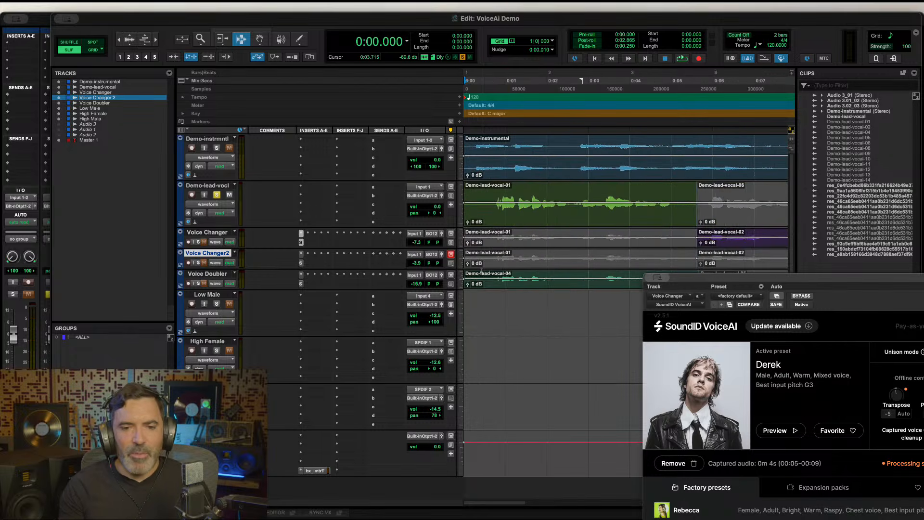
{"action": "left_click", "coordinate": [494, 289]}
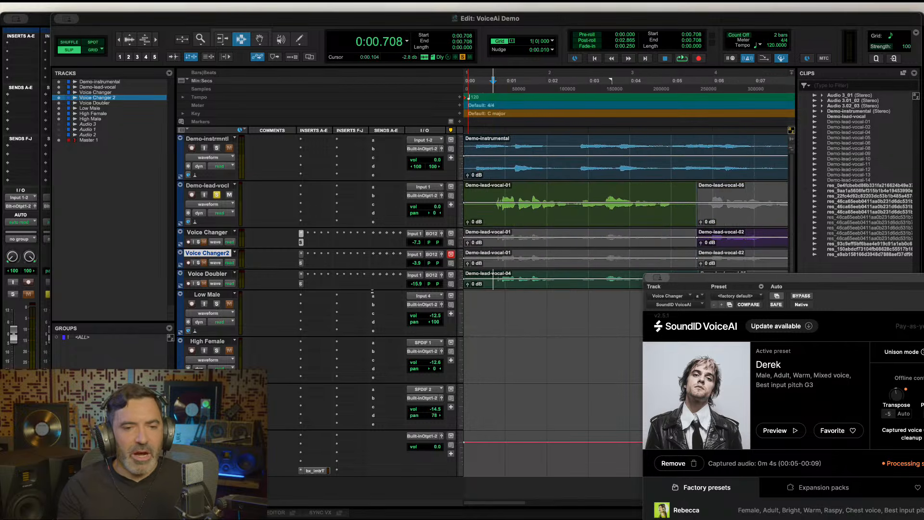
{"action": "left_click", "coordinate": [198, 284]}
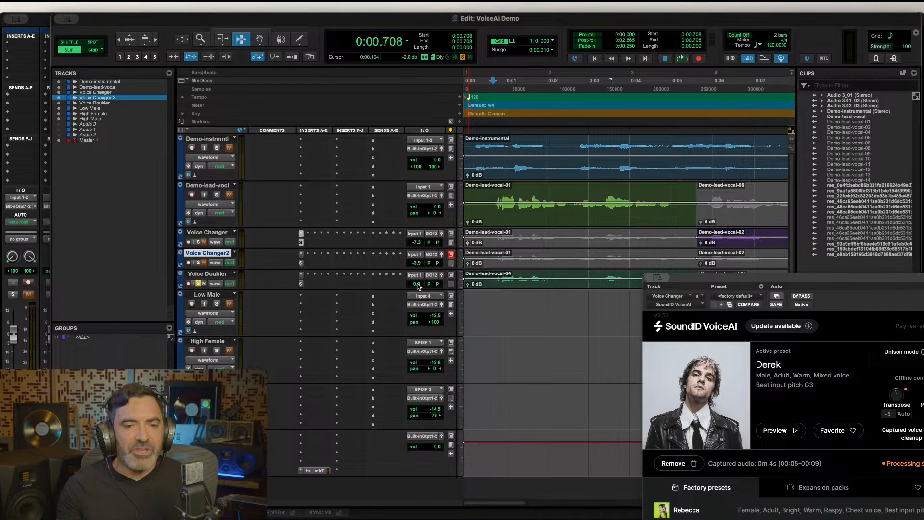
{"action": "key", "text": "space"}
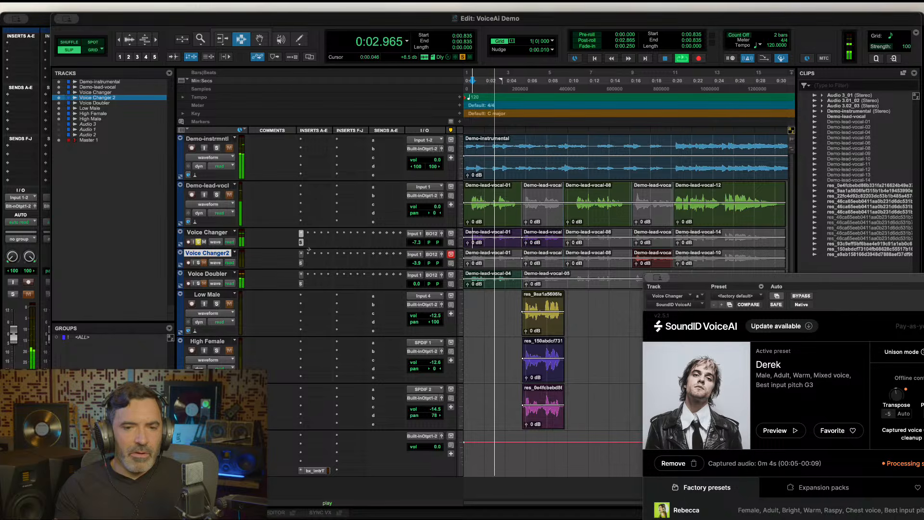
{"action": "key", "text": "space"}
Solo the Voice Doubler again and lower its volume to -6.6 dB while playing from 0:00.510.
{"action": "left_click", "coordinate": [197, 283]}
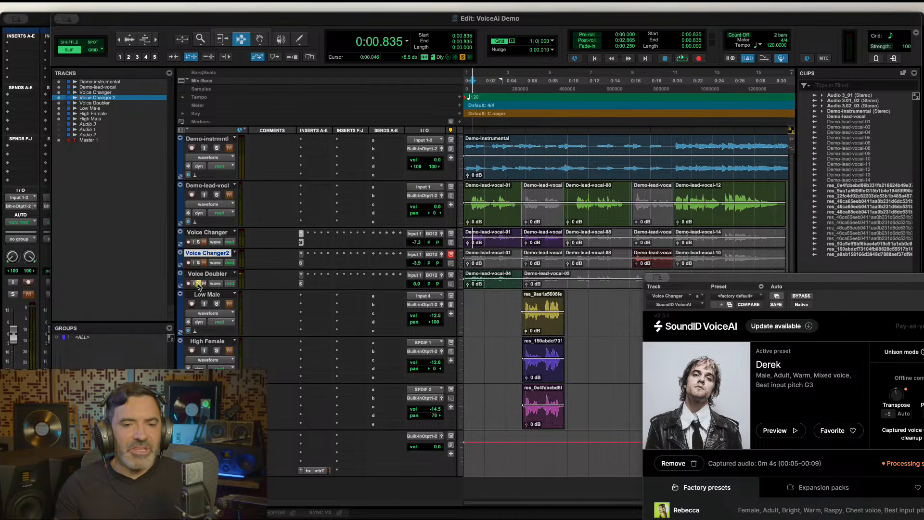
{"action": "left_click", "coordinate": [468, 280]}
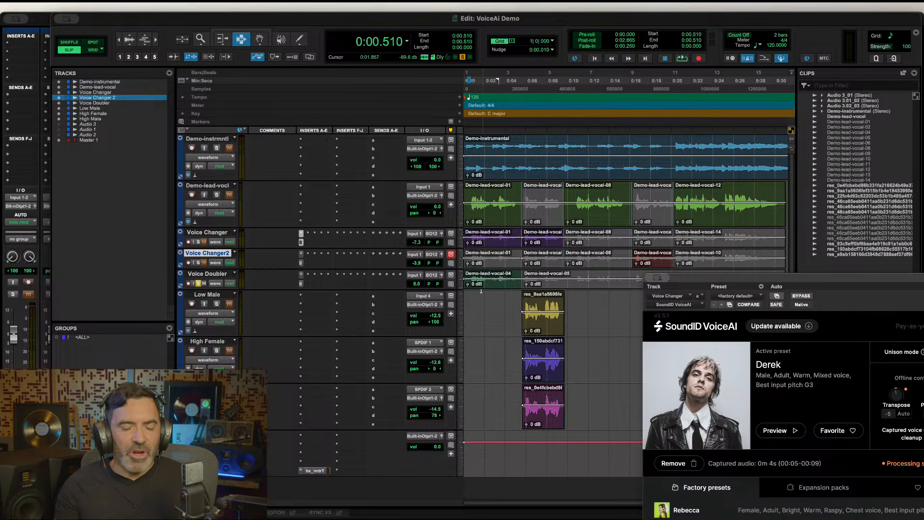
{"action": "key", "text": "space"}
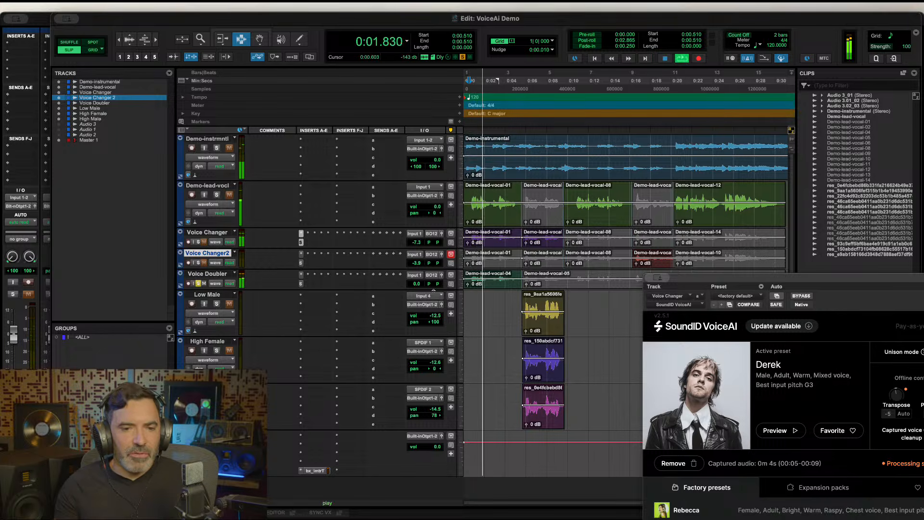
{"action": "left_click_drag", "start_coordinate": [417, 287], "coordinate": [417, 297]}
{"action": "key", "text": "space"}
Open the SoundID VoiceAI plugin on the Voice Doubler track and move its window clear of the opening clips.
{"action": "left_click", "coordinate": [301, 283]}
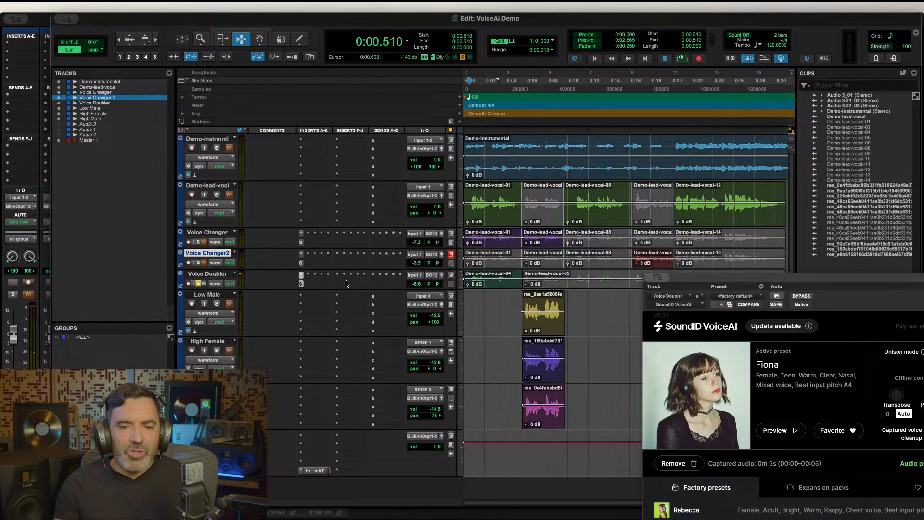
{"action": "left_click_drag", "start_coordinate": [690, 280], "coordinate": [423, 44]}
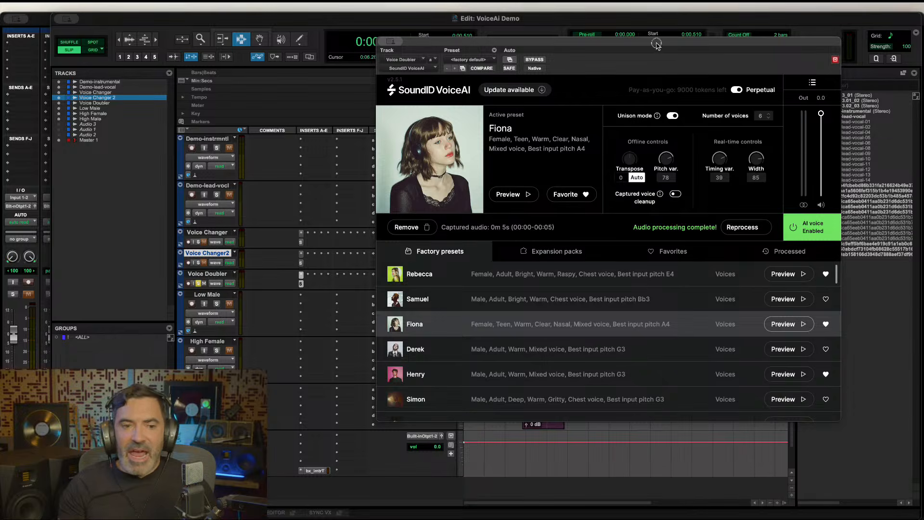
{"action": "left_click_drag", "start_coordinate": [656, 44], "coordinate": [758, 234]}
{"action": "left_click_drag", "start_coordinate": [540, 236], "coordinate": [602, 257]}
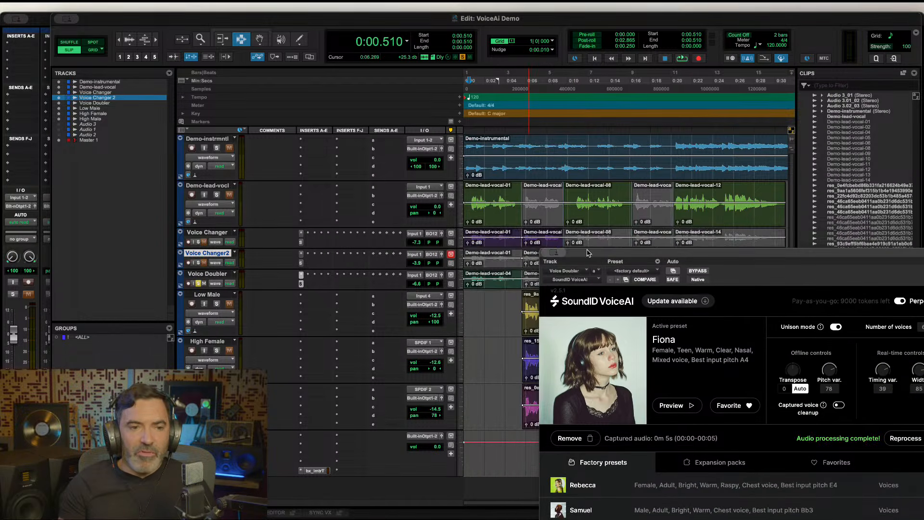
Solo the lead vocal, play from 0:00.650, and switch the Voice Doubler's solo on to compare the two.
{"action": "left_click", "coordinate": [217, 195]}
{"action": "left_click", "coordinate": [472, 211]}
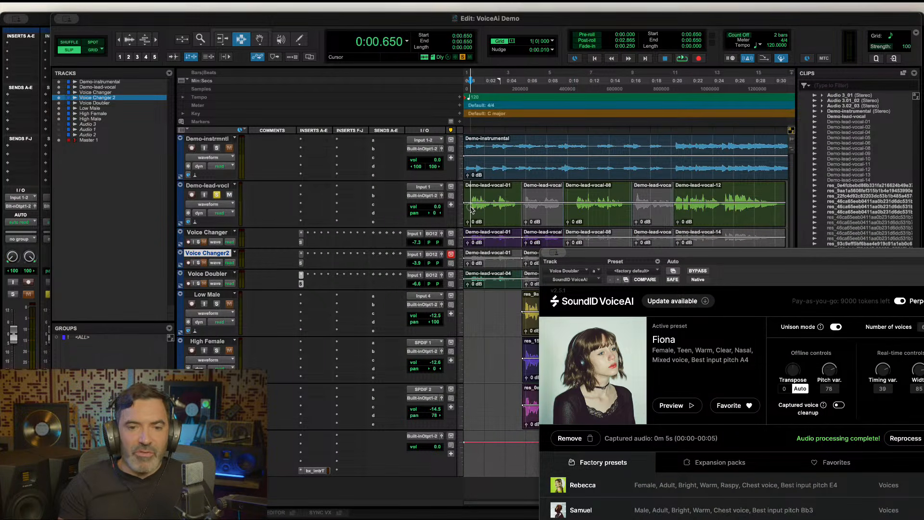
{"action": "key", "text": "space"}
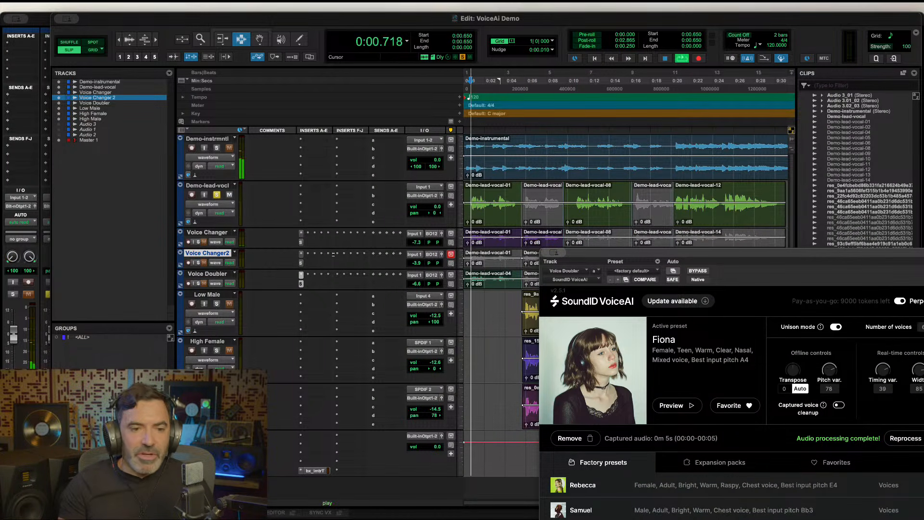
{"action": "left_click", "coordinate": [198, 283]}
{"action": "key", "text": "space"}
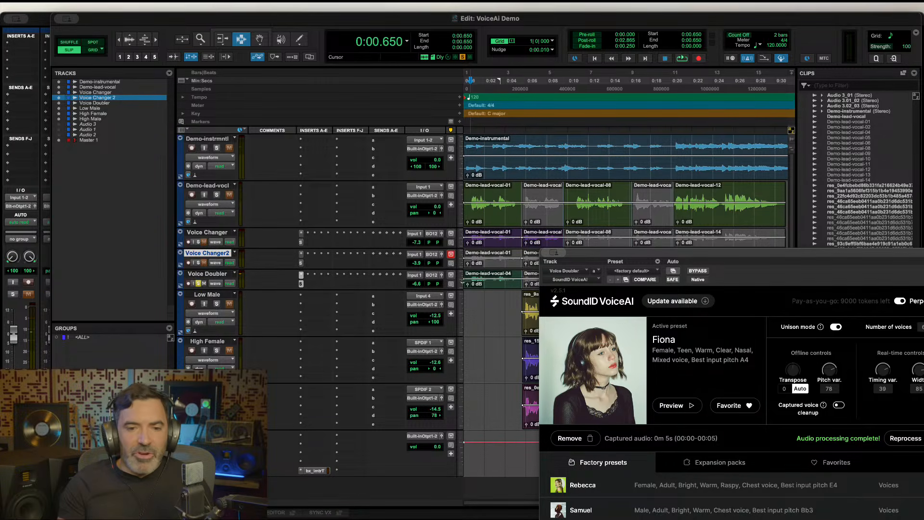
Select the Demo-lead-vocal-04 clip on the Voice Doubler and lower that track's volume to -9.3 dB while playing it.
{"action": "left_click", "coordinate": [475, 283]}
{"action": "left_click", "coordinate": [417, 284]}
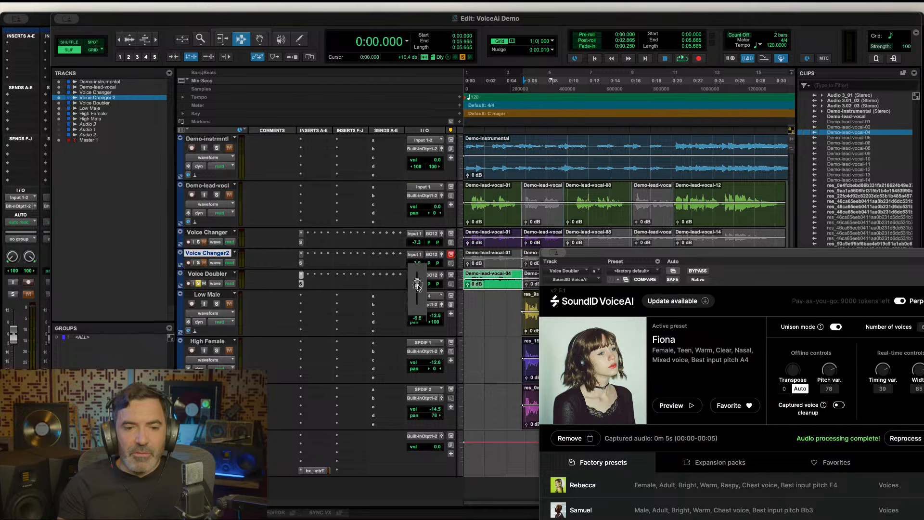
{"action": "left_click_drag", "start_coordinate": [418, 287], "coordinate": [418, 289]}
{"action": "key", "text": "space"}
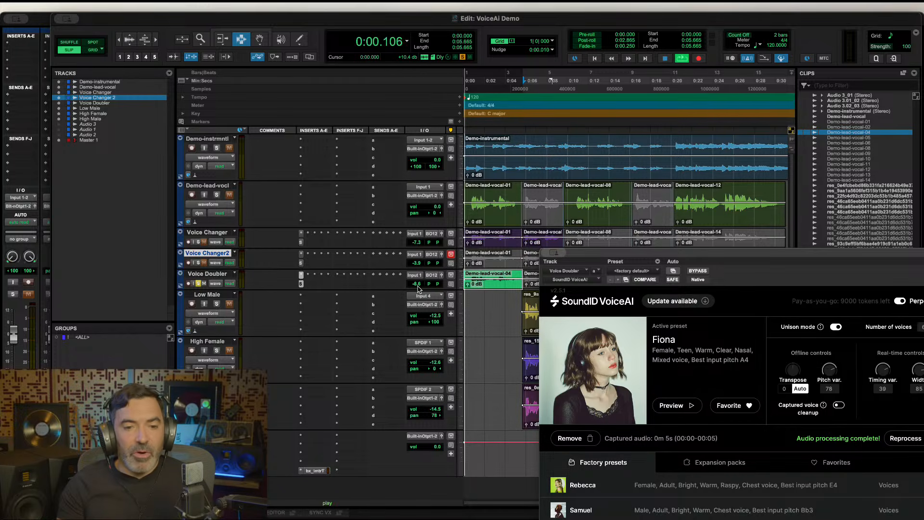
{"action": "left_click", "coordinate": [417, 285]}
{"action": "left_click_drag", "start_coordinate": [417, 285], "coordinate": [417, 285]}
{"action": "key", "text": "space"}
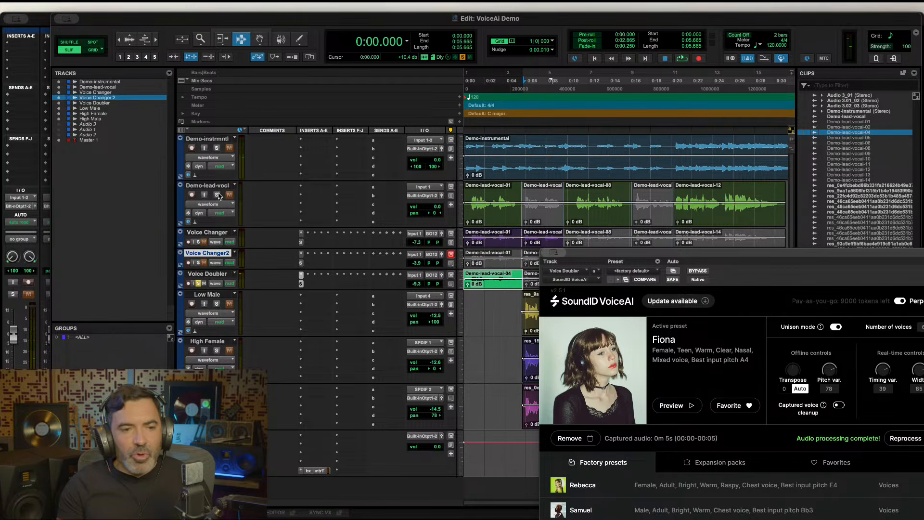
Lower the Voice Doubler's volume to -13.2 dB and further to -17.2 dB, playing the phrase with the lead vocal at each level.
{"action": "left_click_drag", "start_coordinate": [417, 286], "coordinate": [414, 285]}
{"action": "key", "text": "space"}
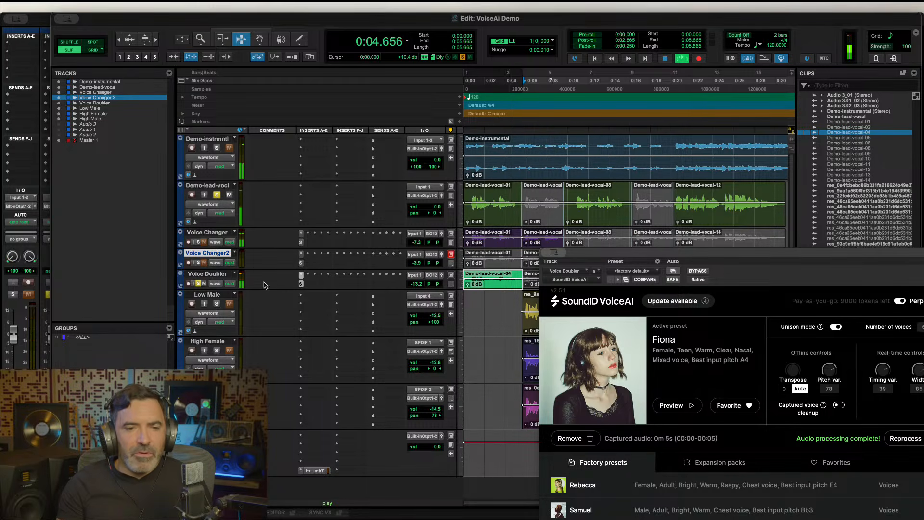
{"action": "key", "text": "space"}
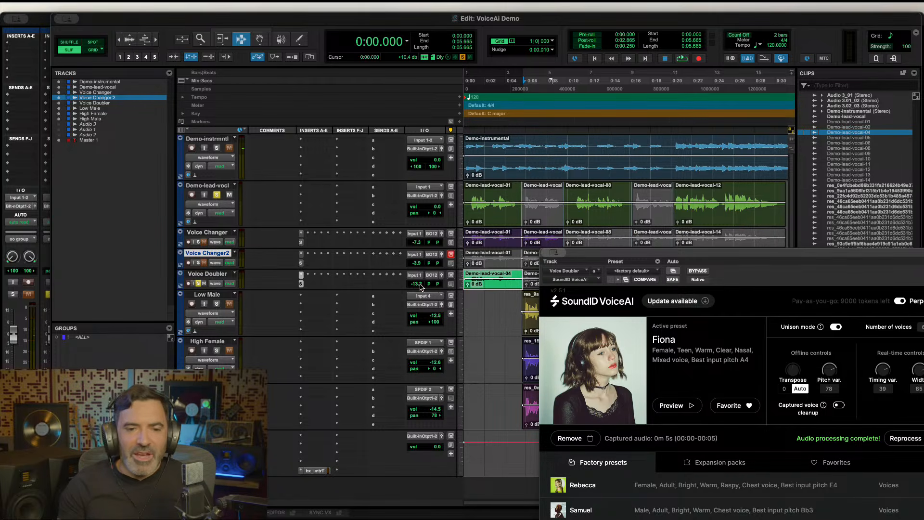
{"action": "left_click_drag", "start_coordinate": [420, 287], "coordinate": [420, 289]}
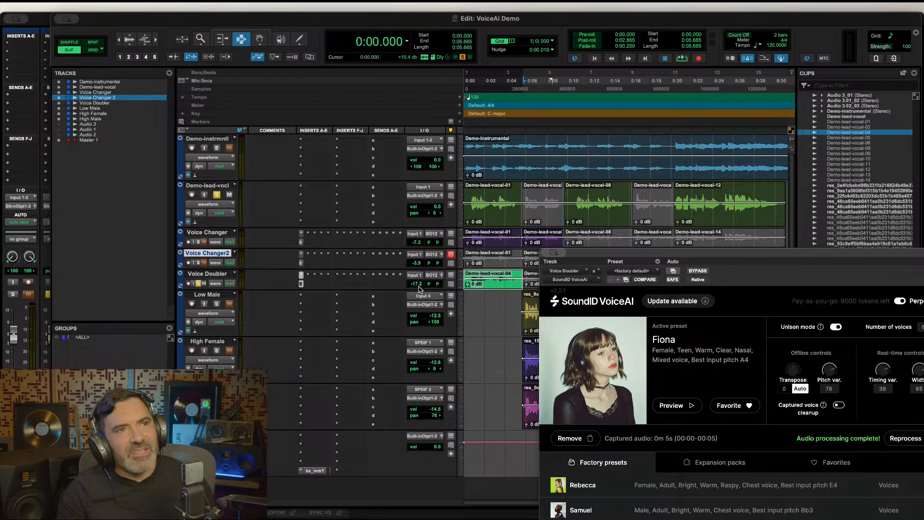
{"action": "key", "text": "space"}
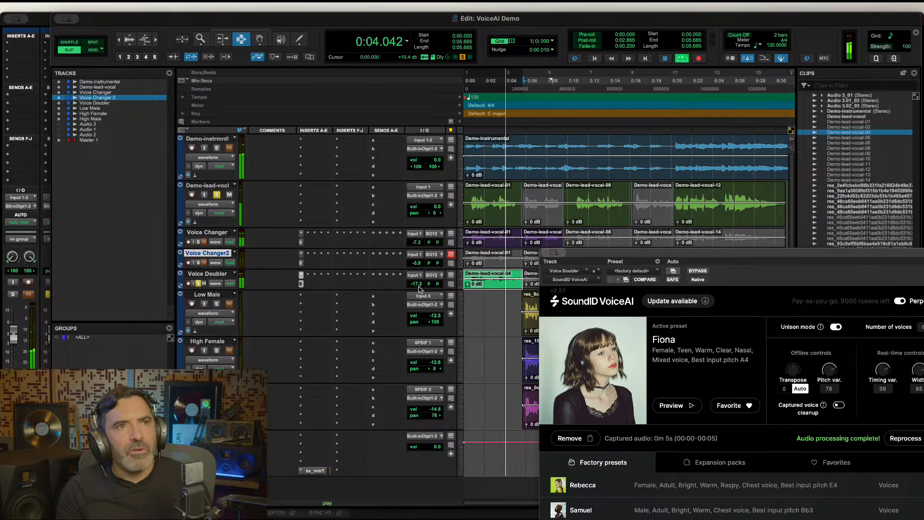
Stop playback, add the instrumental to the solo, and lower the Voice Doubler's volume to -19.2 dB.
{"action": "key", "text": "space"}
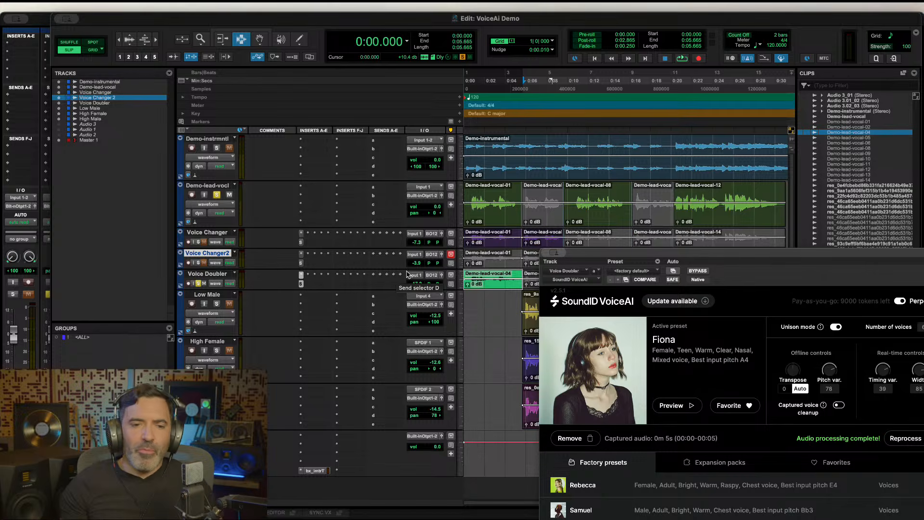
{"action": "left_click", "coordinate": [216, 148]}
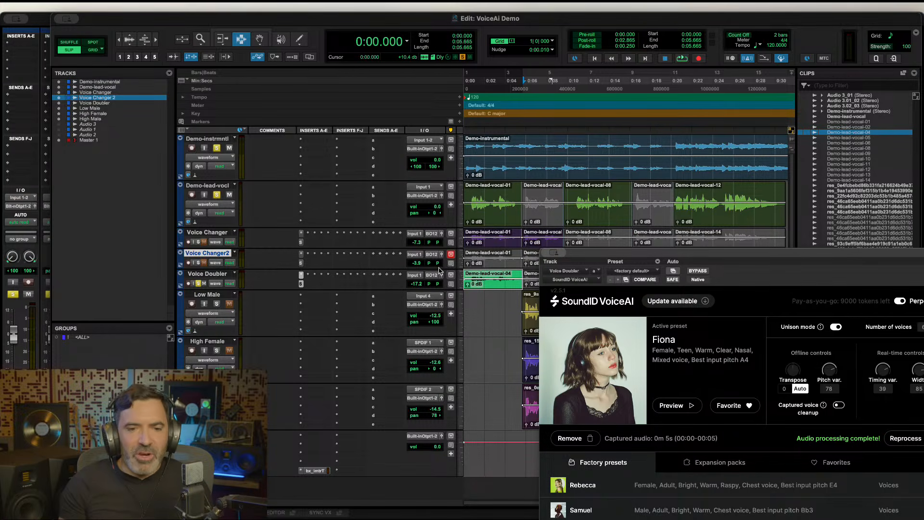
{"action": "left_click", "coordinate": [420, 284]}
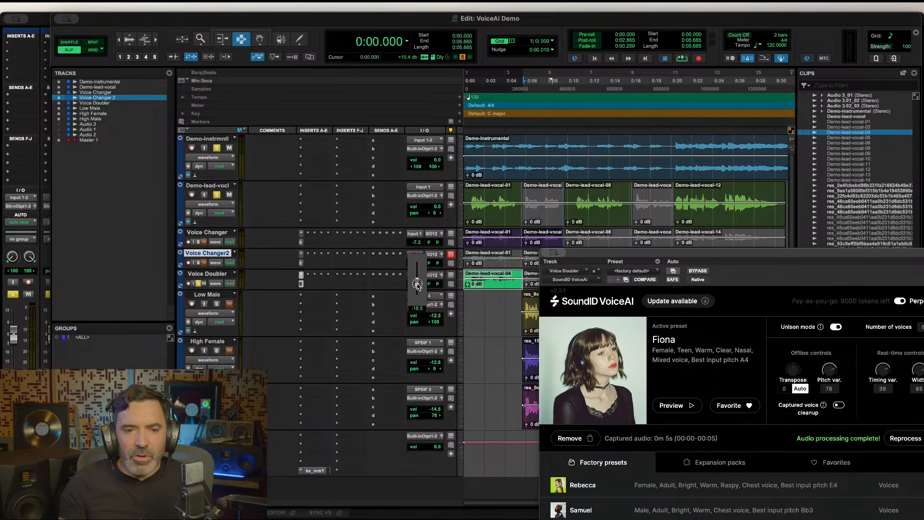
{"action": "left_click_drag", "start_coordinate": [417, 286], "coordinate": [418, 286]}
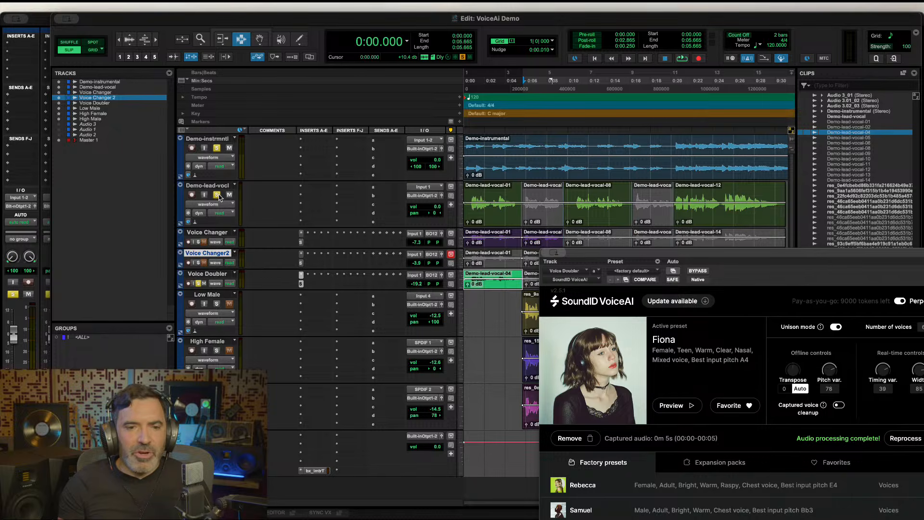
Play the soloed mix, switch the Voice Doubler's solo off and on to compare, and set its volume to -18.5 dB.
{"action": "key", "text": "space"}
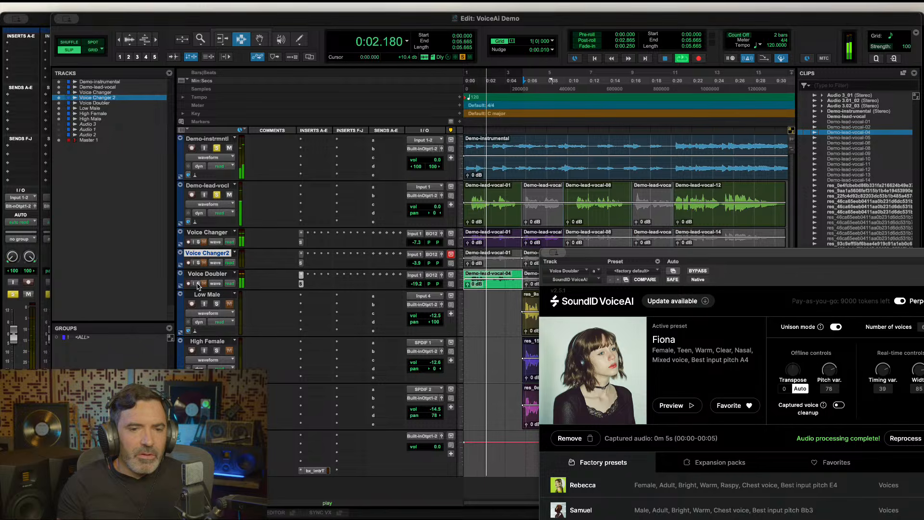
{"action": "left_click", "coordinate": [198, 284]}
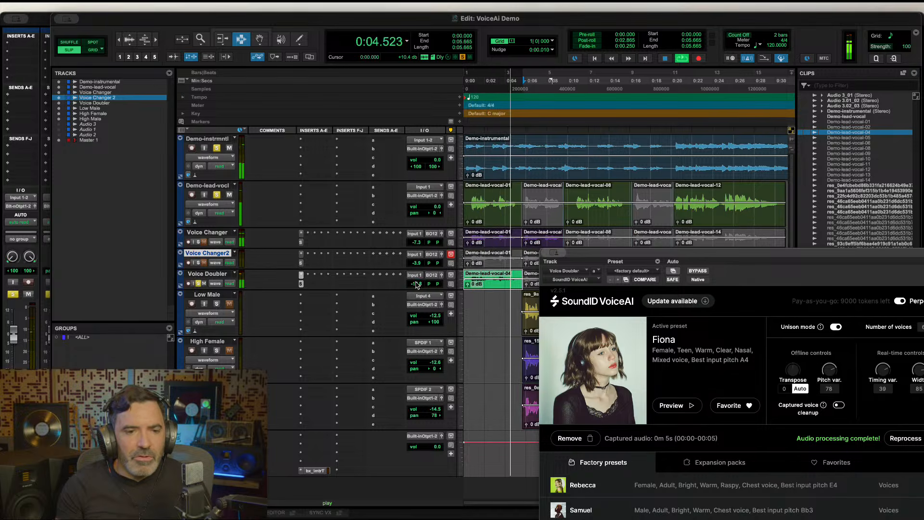
{"action": "key", "text": "space"}
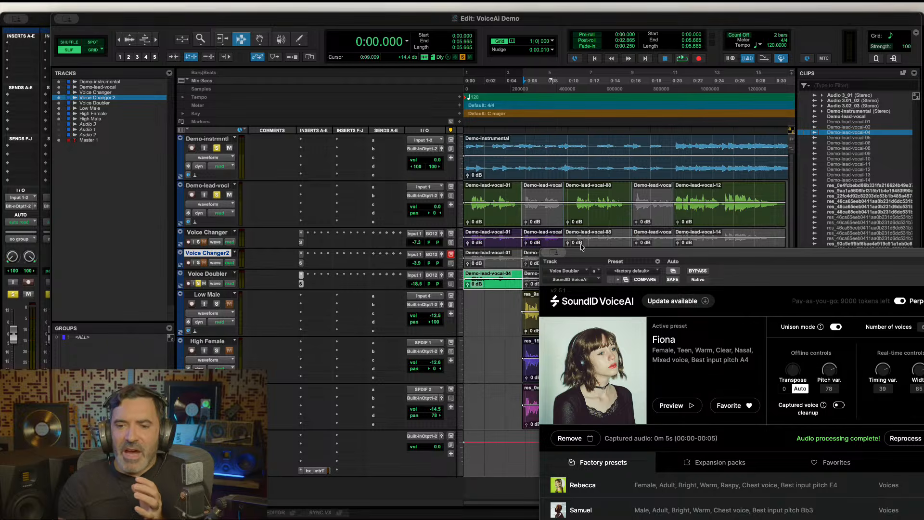
Raise the Fiona preset's timing variation to 42 and pitch variation to 83, and play the mix with the doubler.
{"action": "double_click", "coordinate": [647, 253]}
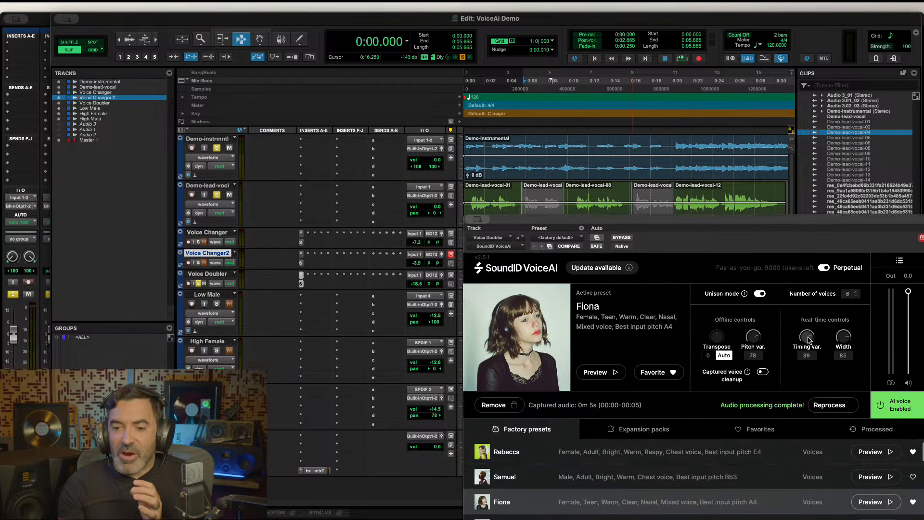
{"action": "left_click_drag", "start_coordinate": [810, 333], "coordinate": [810, 331]}
{"action": "left_click_drag", "start_coordinate": [756, 341], "coordinate": [757, 335]}
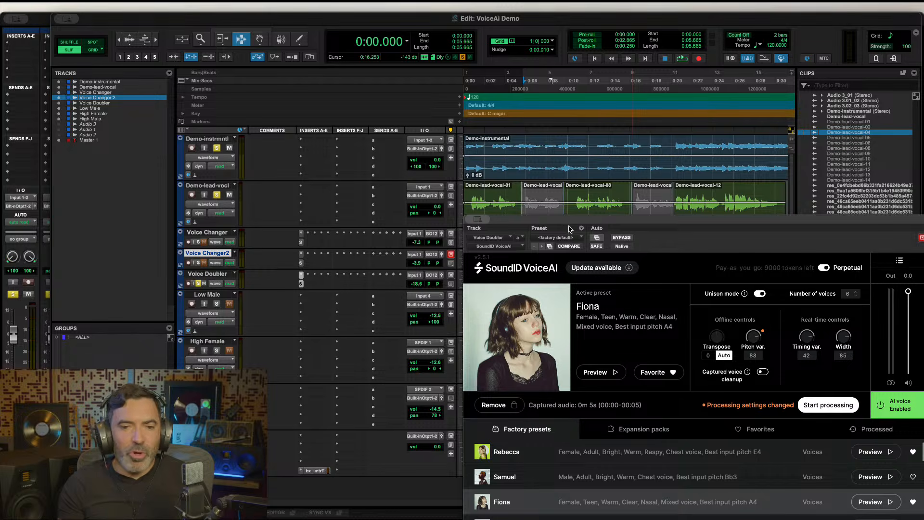
{"action": "left_click_drag", "start_coordinate": [567, 220], "coordinate": [625, 230]}
{"action": "key", "text": "space"}
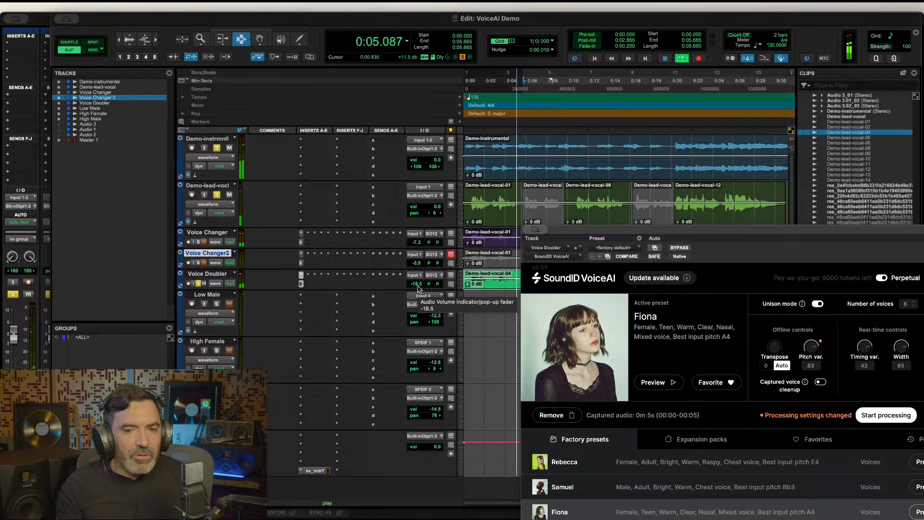
{"action": "key", "text": "space"}
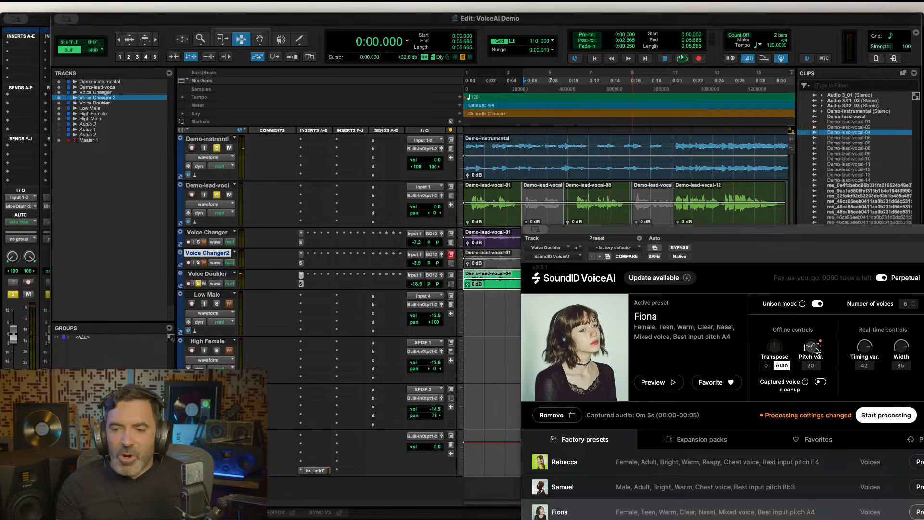
Reset the Fiona preset's pitch variation to 0, lower its timing variation, and start processing the captured audio.
{"action": "double_click", "coordinate": [811, 348]}
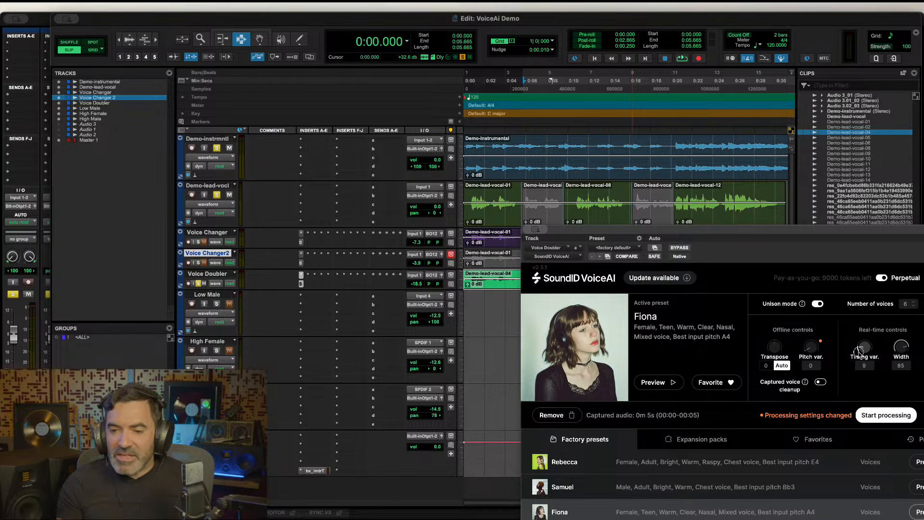
{"action": "left_click", "coordinate": [869, 414]}
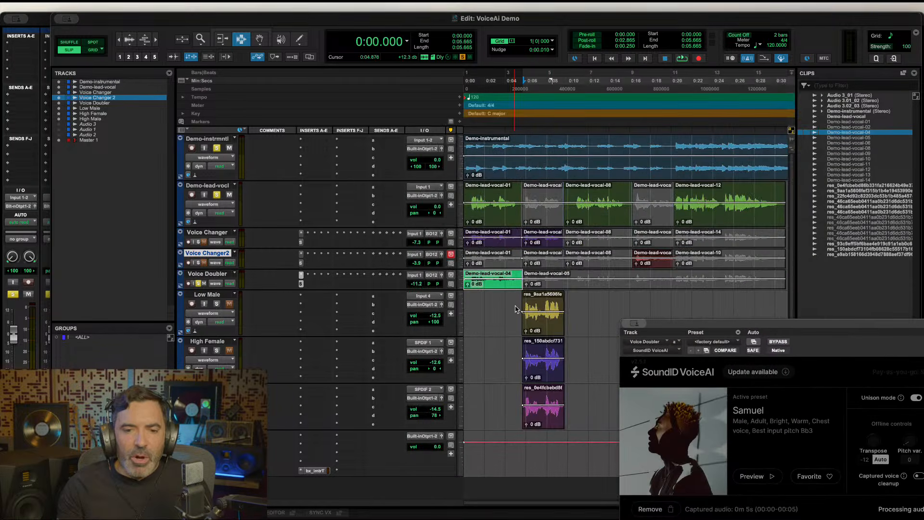
Place the cursor at 0:06.037 in the Low Male clip and move the plugin window clear of the harmony clips.
{"action": "left_click", "coordinate": [524, 313]}
{"action": "key", "text": "t"}
{"action": "key", "text": "t"}
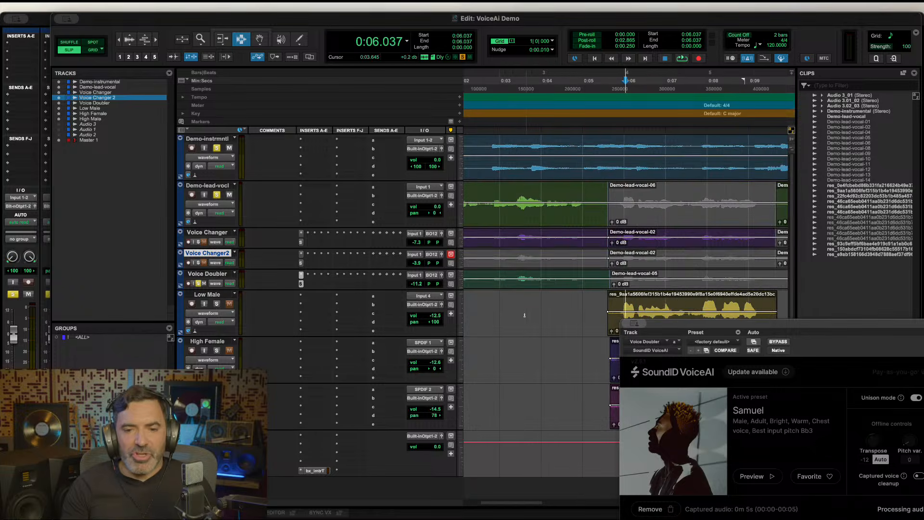
{"action": "left_click_drag", "start_coordinate": [677, 328], "coordinate": [783, 335]}
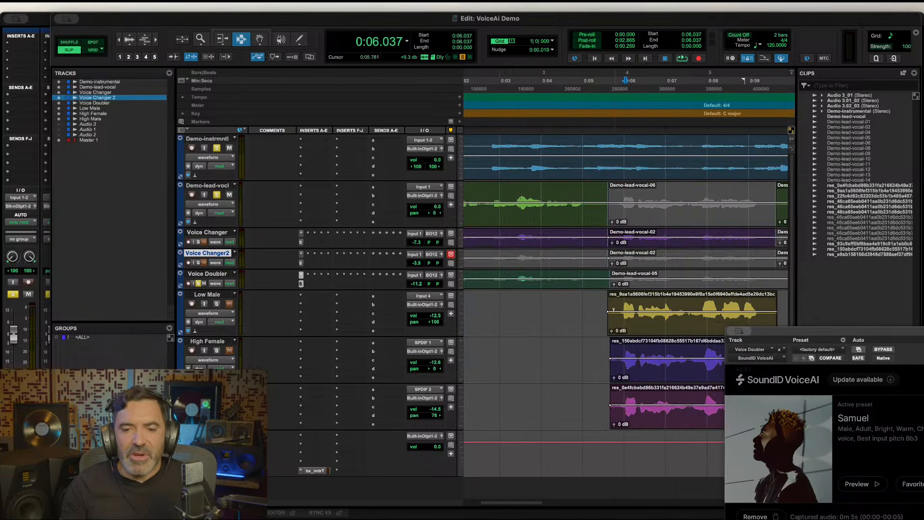
Unmute the lead vocal's second phrase, solo the lead vocal track, and play it from 0:05.944.
{"action": "left_click", "coordinate": [620, 242]}
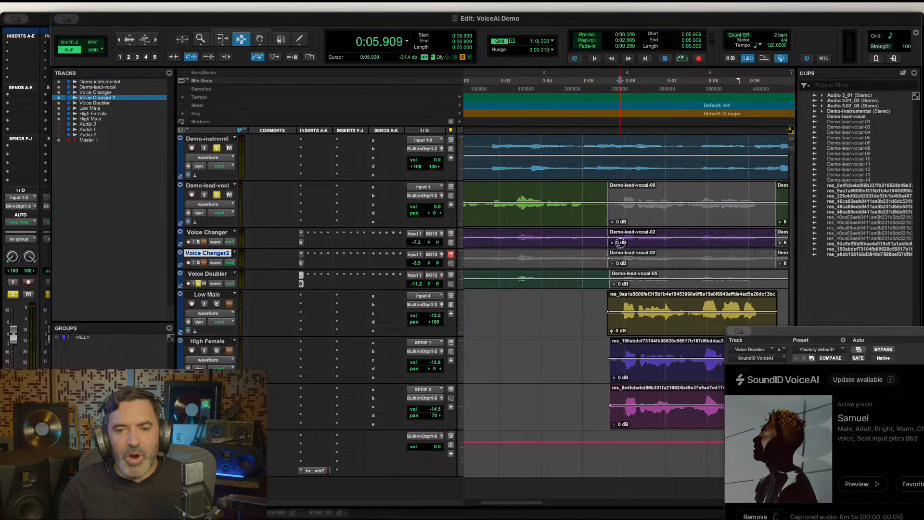
{"action": "left_click", "coordinate": [198, 242]}
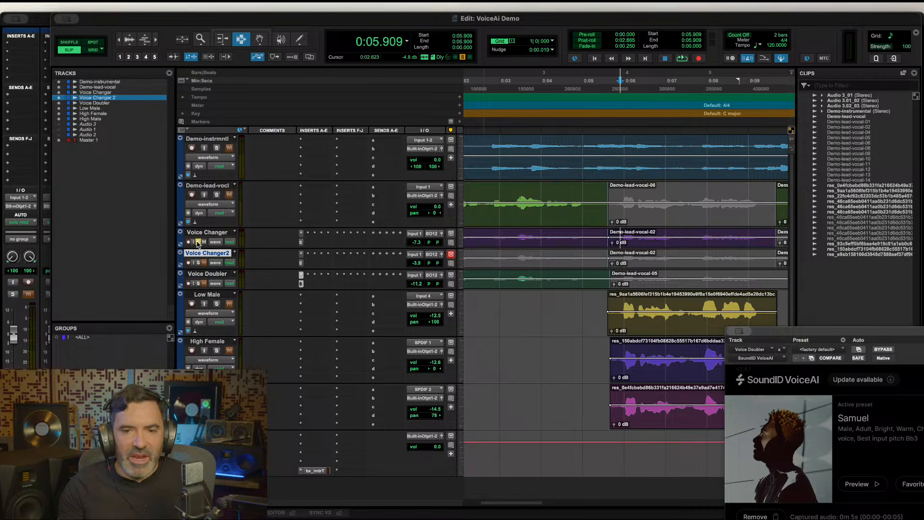
{"action": "key", "text": "alt+a"}
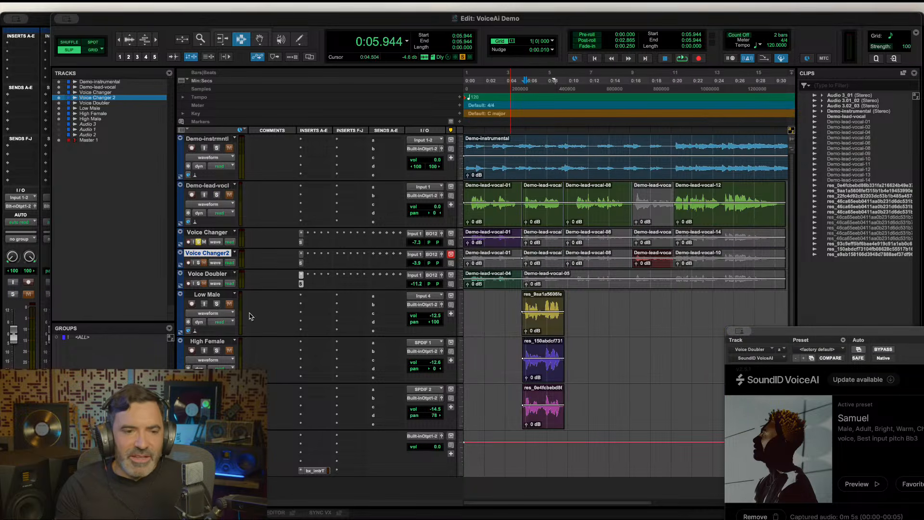
{"action": "left_click", "coordinate": [219, 197]}
{"action": "key", "text": "space"}
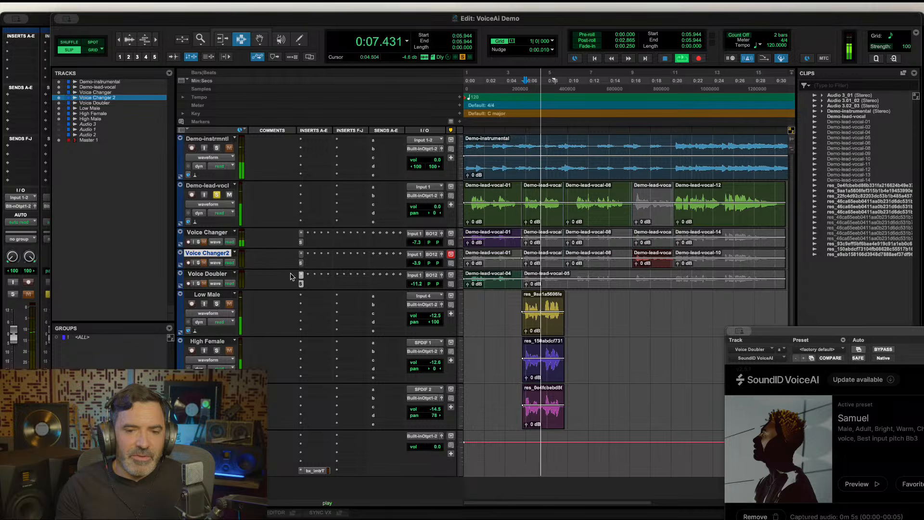
{"action": "key", "text": "space"}
Place the cursor at 0:05.758, solo the Low Male harmony, and play its clip.
{"action": "left_click", "coordinate": [522, 318]}
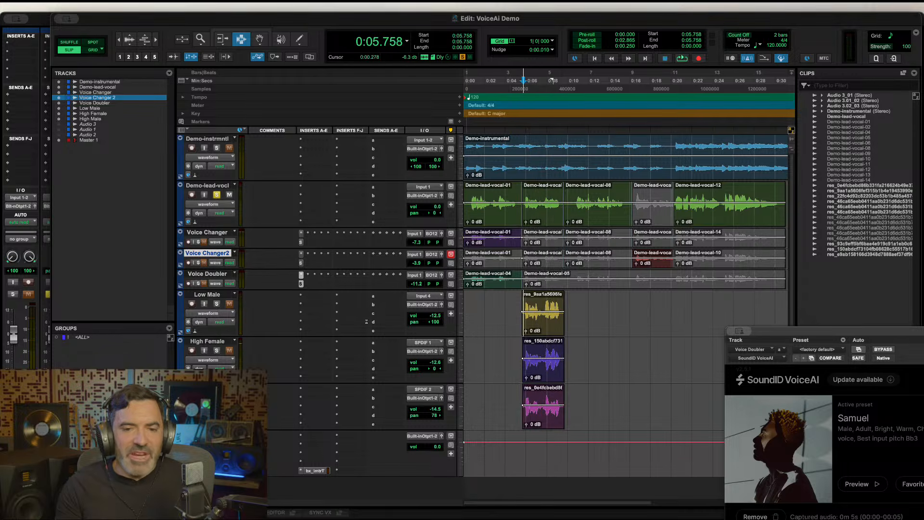
{"action": "left_click", "coordinate": [217, 304]}
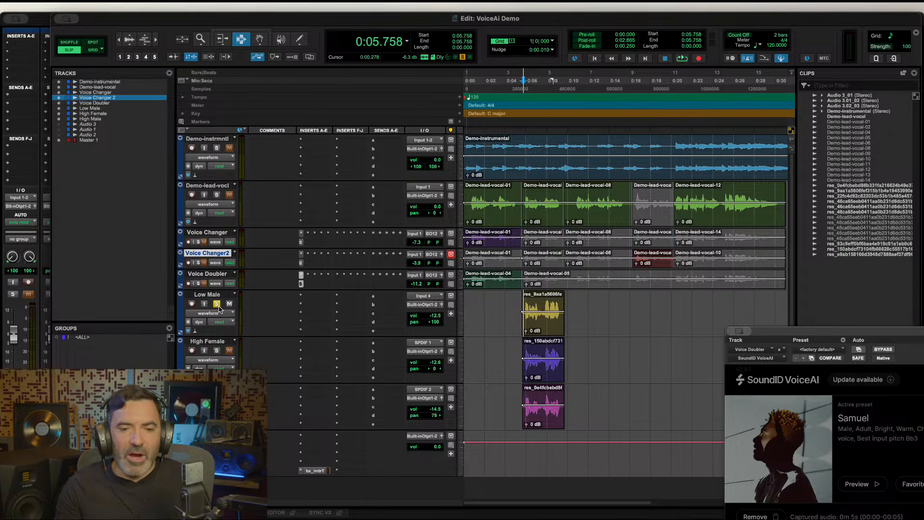
{"action": "key", "text": "space"}
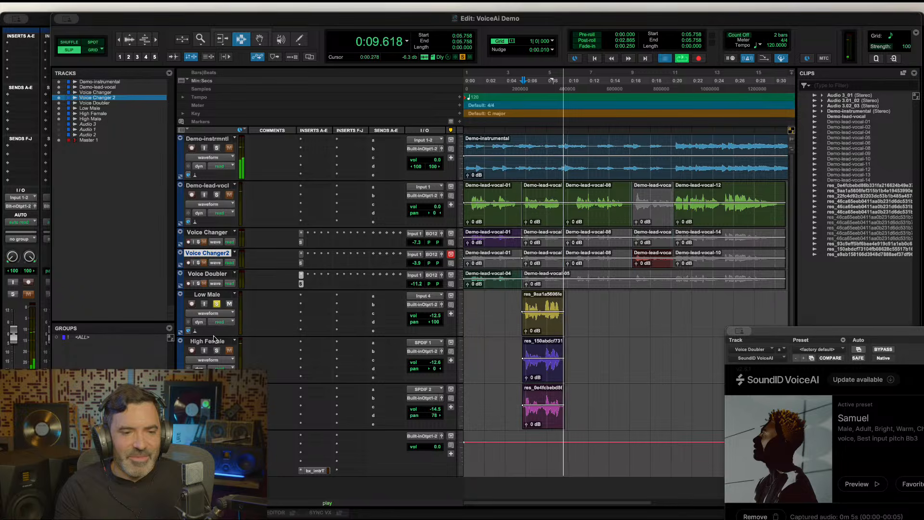
{"action": "key", "text": "space"}
Move the solo from Low Male to the High Female harmony and play it from 0:05.758.
{"action": "left_click", "coordinate": [217, 350]}
{"action": "left_click", "coordinate": [217, 304]}
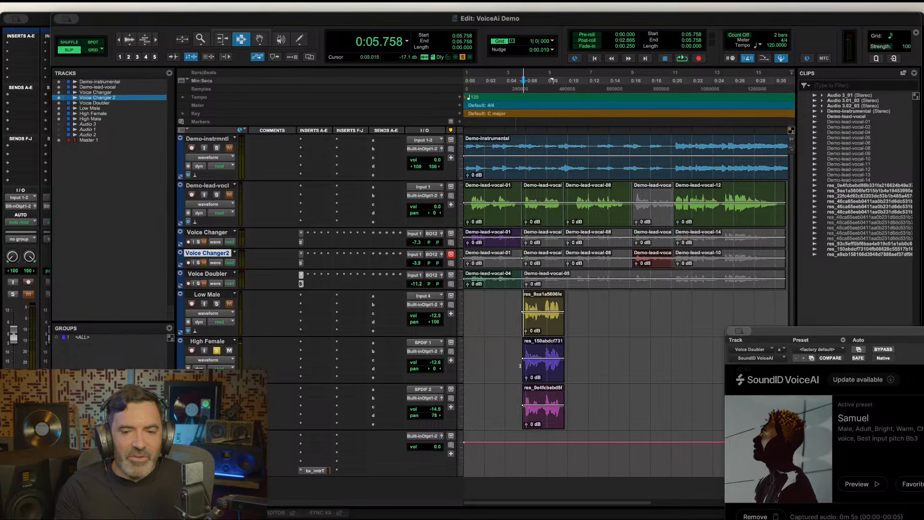
{"action": "key", "text": "space"}
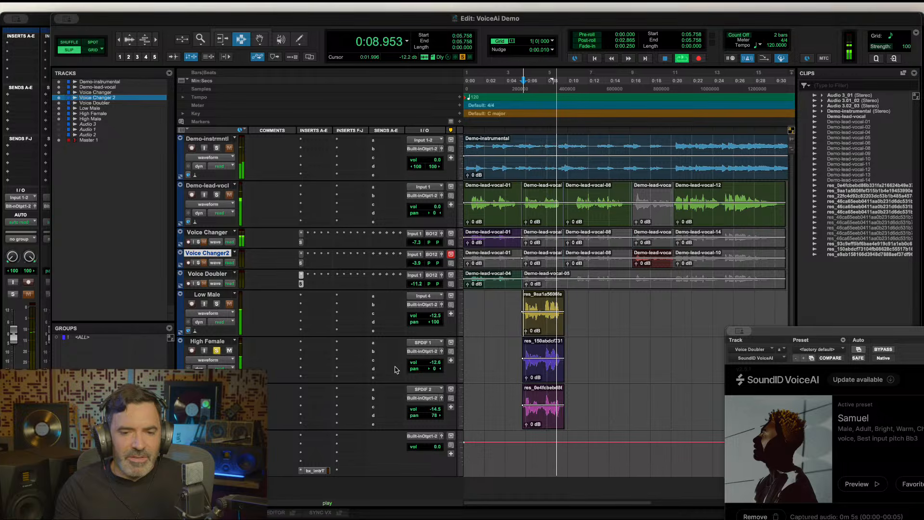
{"action": "key", "text": "space"}
Move the solo from High Female to the High Male harmony and play its clip from 0:05.897.
{"action": "left_click", "coordinate": [217, 350]}
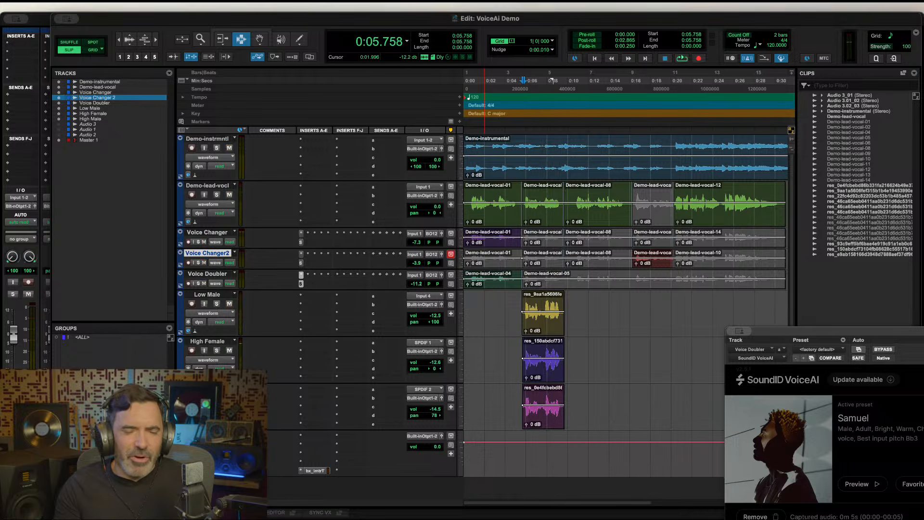
{"action": "left_click", "coordinate": [217, 398]}
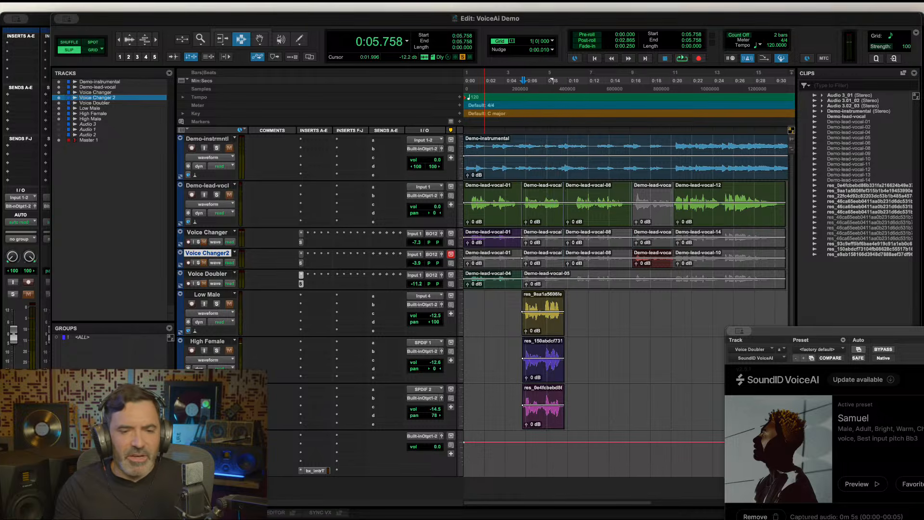
{"action": "left_click", "coordinate": [523, 393]}
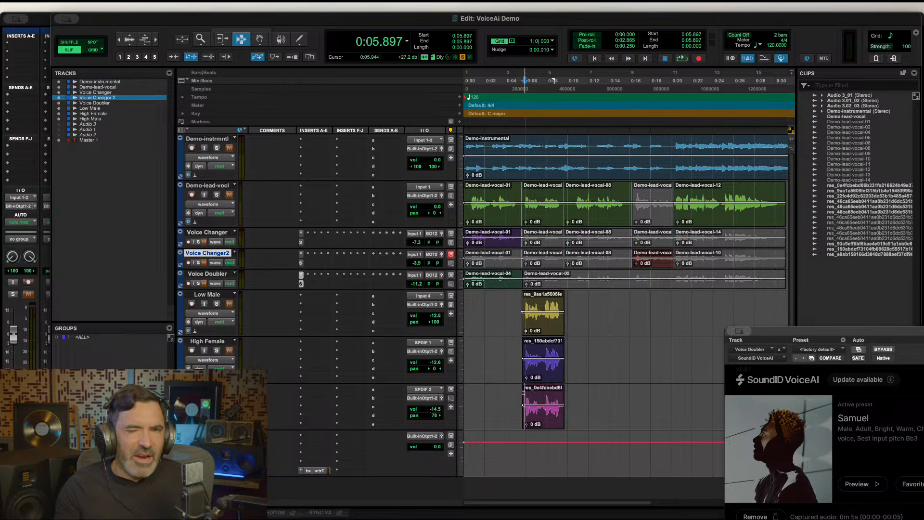
{"action": "key", "text": "space"}
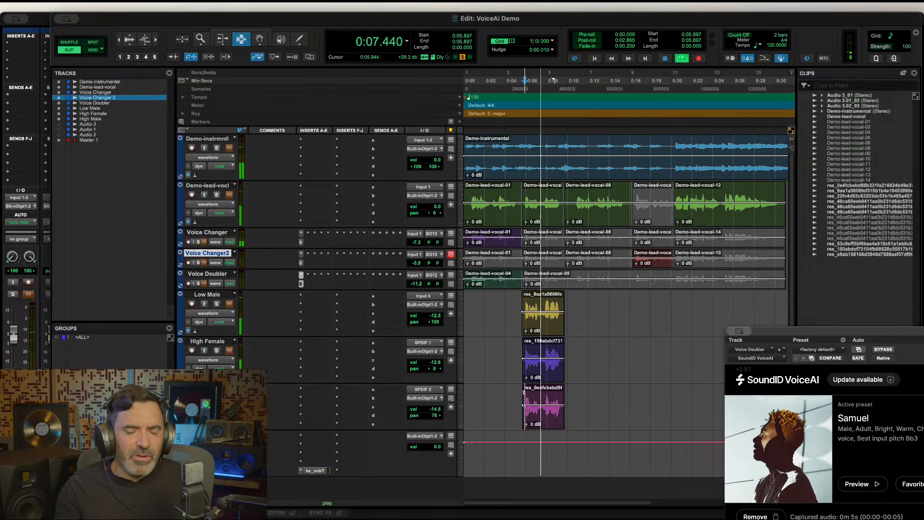
{"action": "key", "text": "space"}
Add the lead vocal, Low Male, High Female and instrumental to the solo and play everything from 0:05.944.
{"action": "left_click", "coordinate": [525, 218]}
{"action": "left_click", "coordinate": [216, 196]}
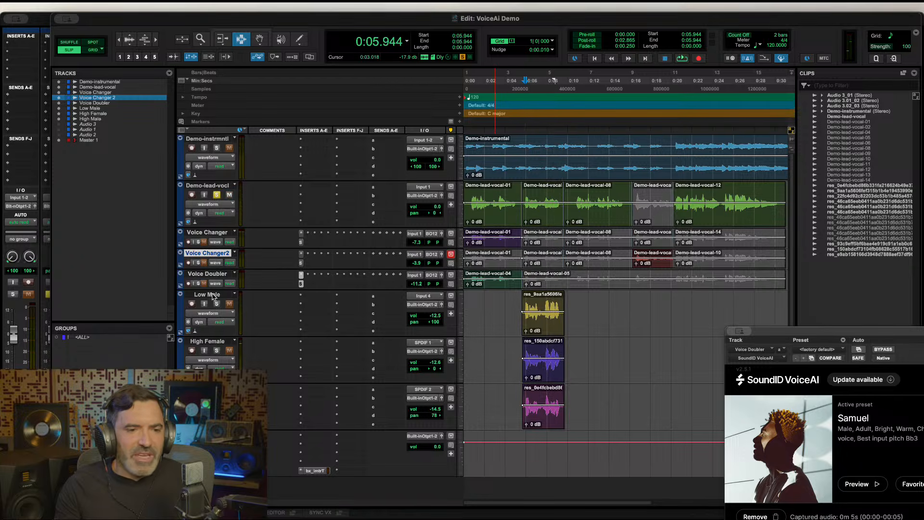
{"action": "left_click", "coordinate": [217, 304]}
{"action": "left_click", "coordinate": [216, 351]}
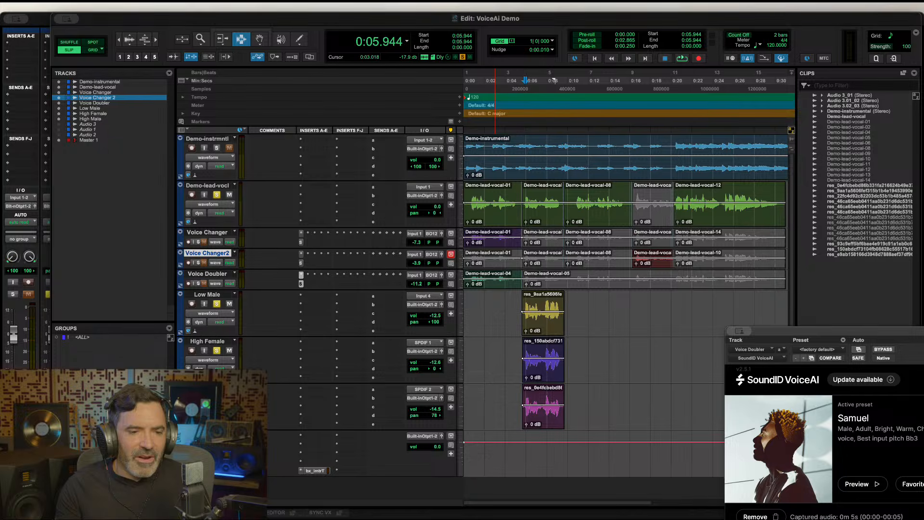
{"action": "left_click", "coordinate": [216, 149]}
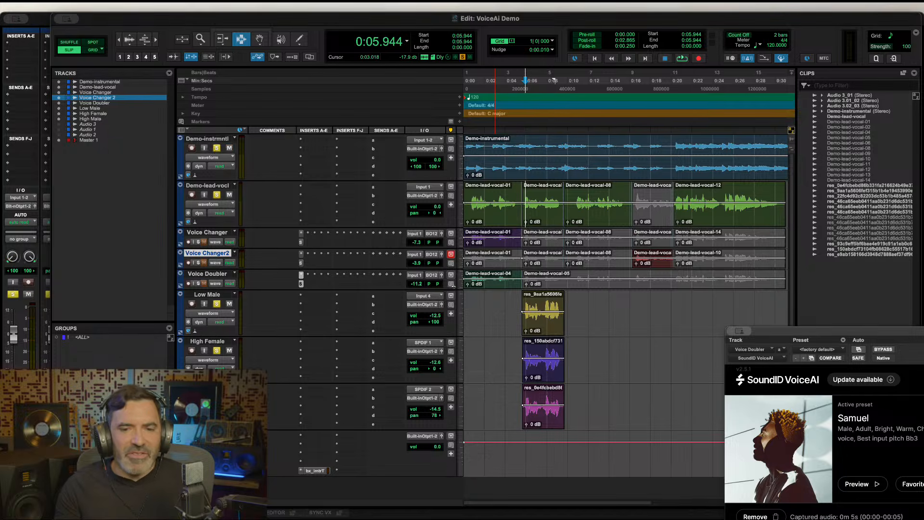
{"action": "key", "text": "space"}
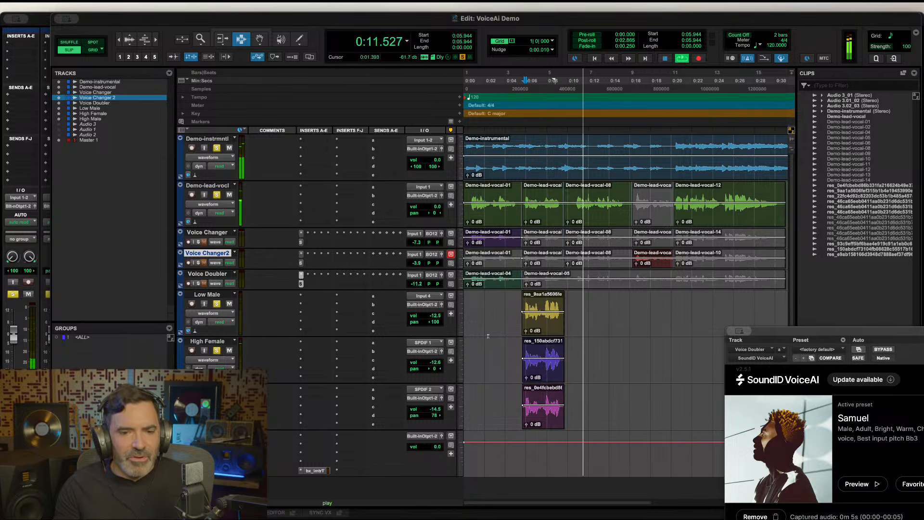
{"action": "key", "text": "space"}
Solo the Voice Doubler, move the plugin window below the doubler track, and place the cursor at 0:16.532 on Voice Changer 2.
{"action": "left_click", "coordinate": [468, 283]}
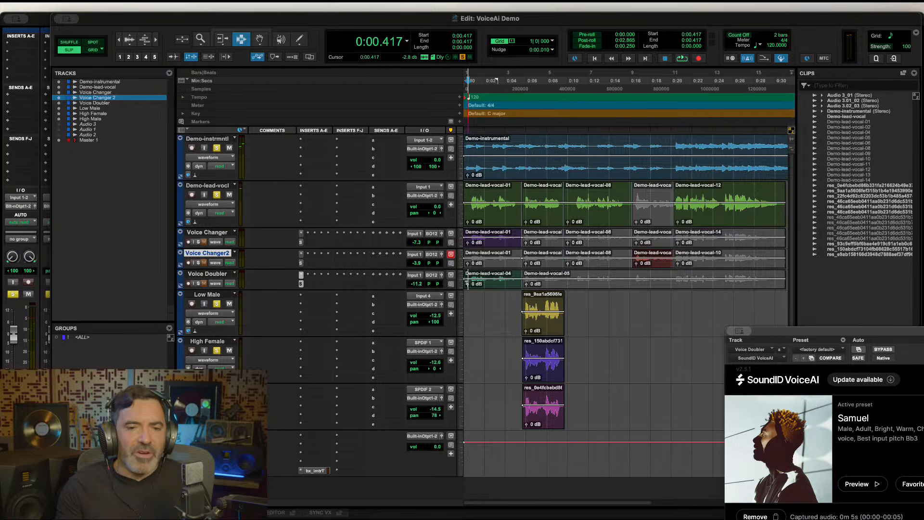
{"action": "left_click", "coordinate": [199, 284]}
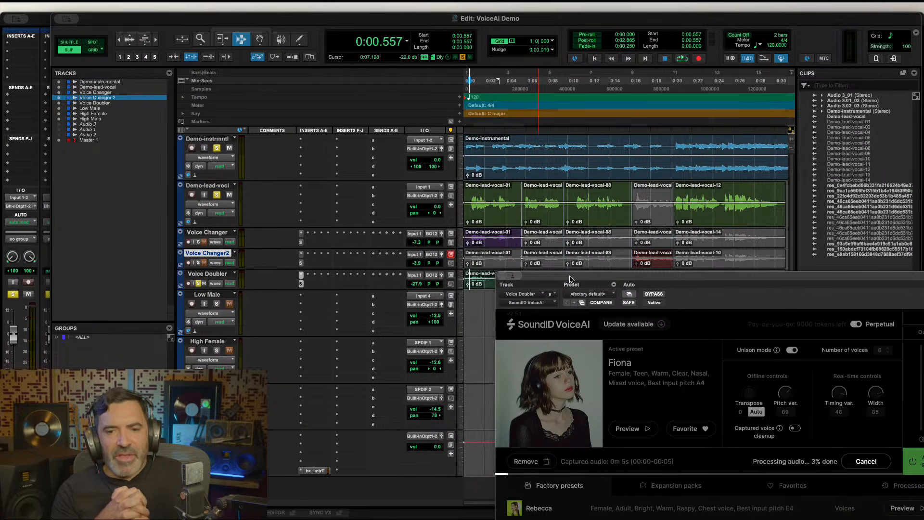
{"action": "left_click_drag", "start_coordinate": [607, 280], "coordinate": [655, 358]}
{"action": "left_click", "coordinate": [636, 263]}
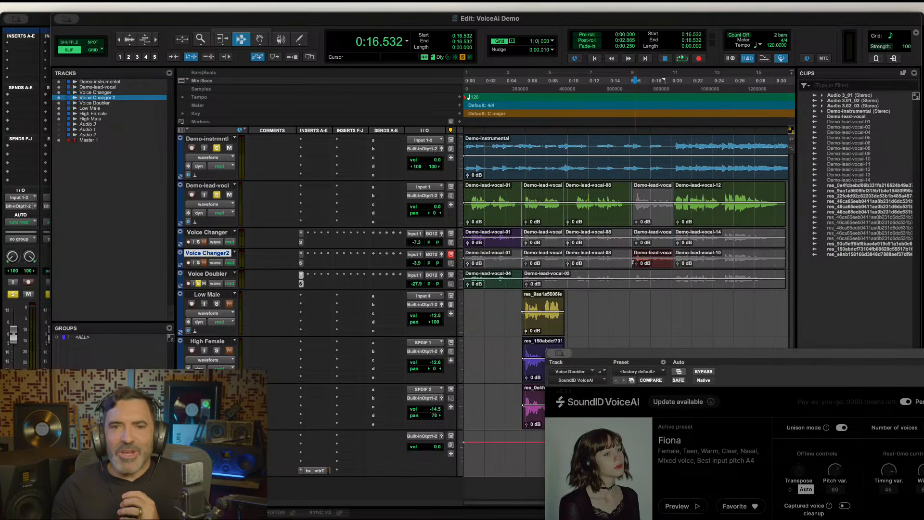
Leave only the instrumental soloed and open Voice Changer 2's SoundID VoiceAI plugin, moving its window up below the Voice Doubler track.
{"action": "left_click", "coordinate": [633, 263]}
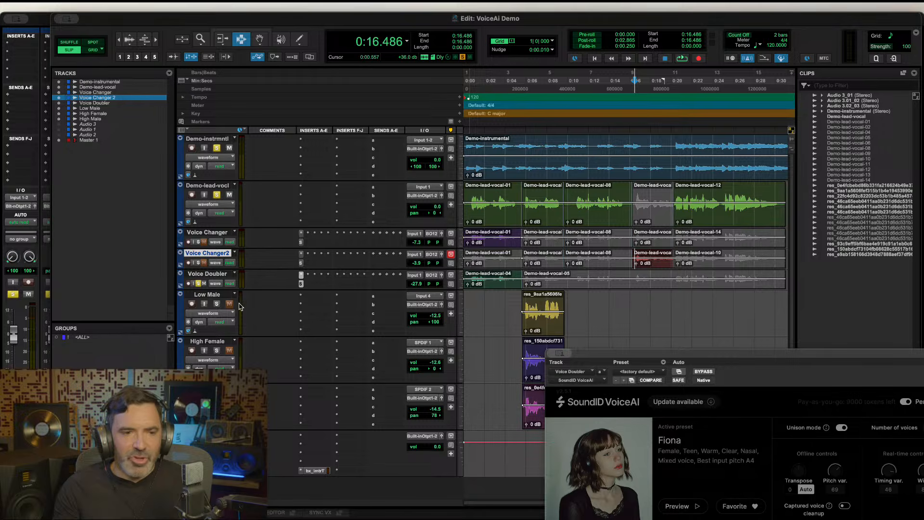
{"action": "left_click", "coordinate": [197, 262]}
{"action": "left_click", "coordinate": [216, 148]}
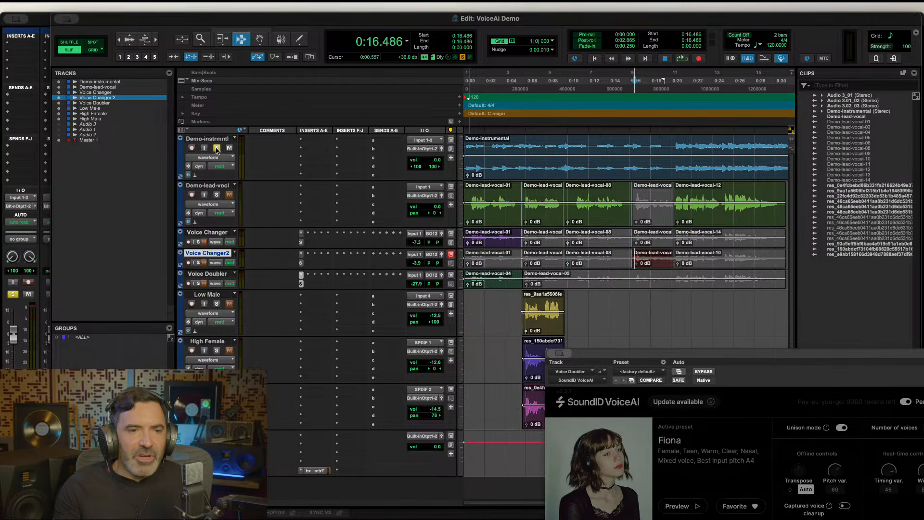
{"action": "left_click", "coordinate": [576, 210]}
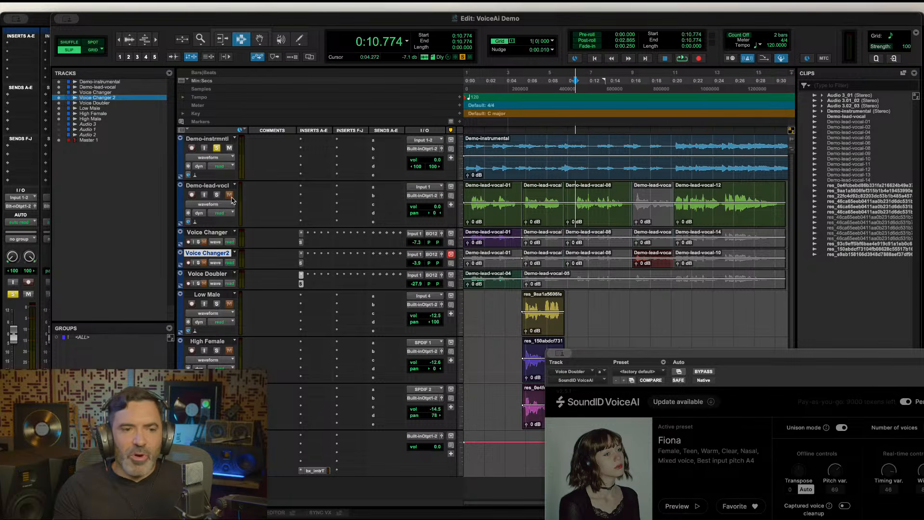
{"action": "left_click", "coordinate": [301, 263]}
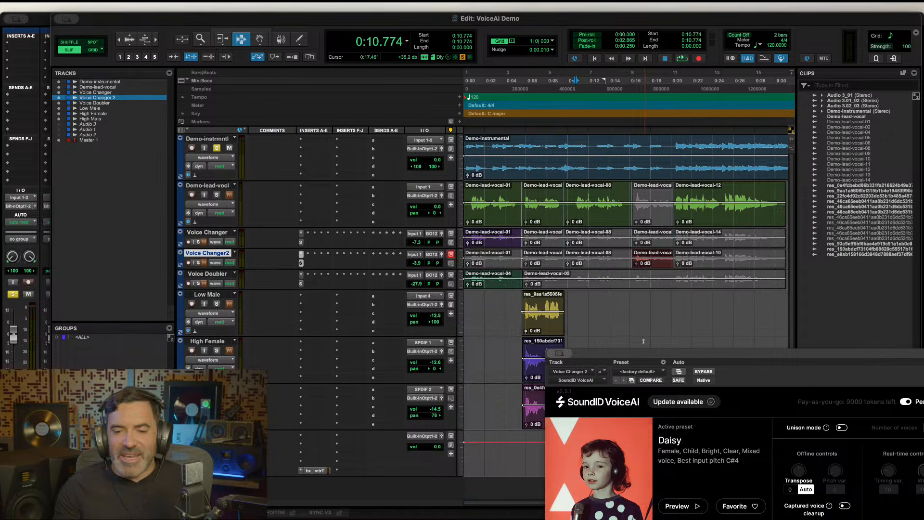
{"action": "left_click_drag", "start_coordinate": [638, 355], "coordinate": [622, 300]}
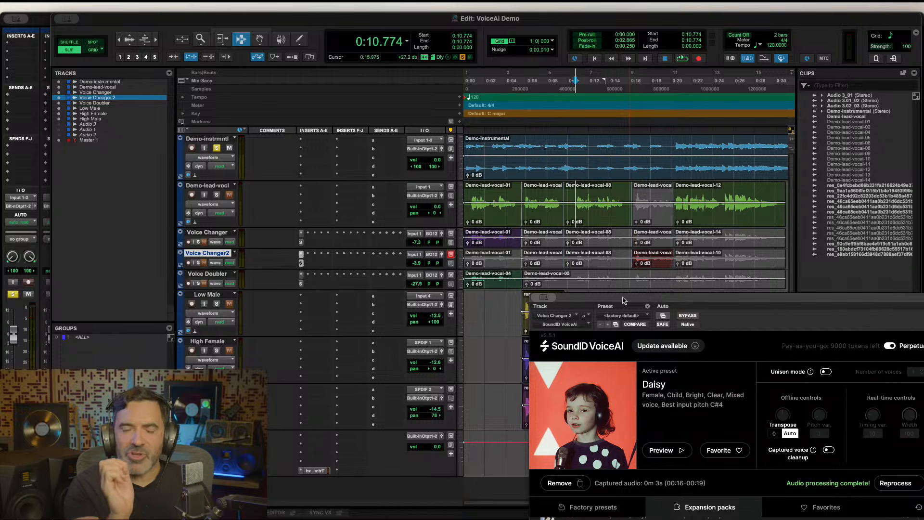
Add the lead vocal and Voice Changer 2 to the instrumental solo and play the session from 0:10.634.
{"action": "left_click", "coordinate": [216, 195]}
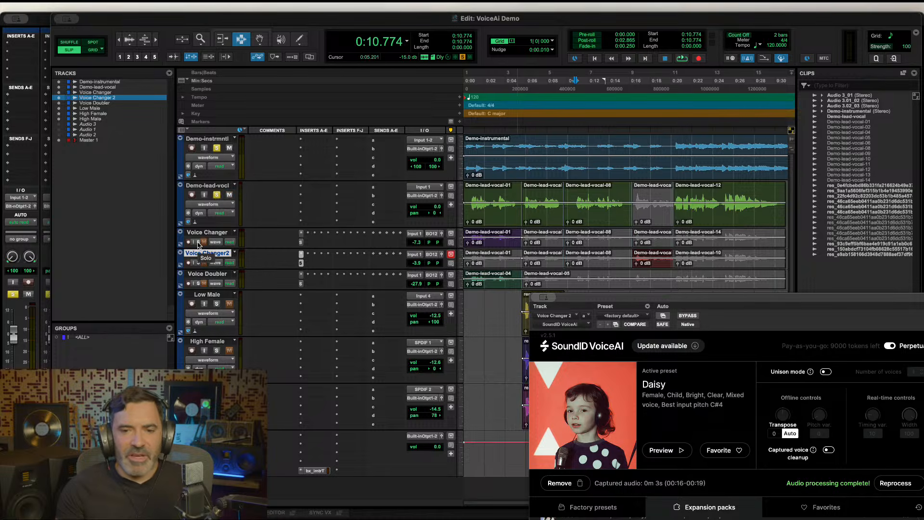
{"action": "left_click", "coordinate": [650, 220]}
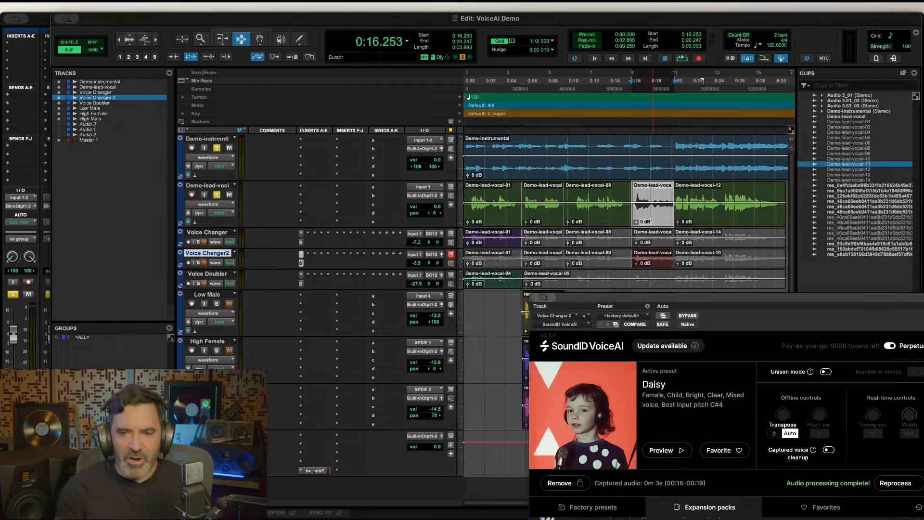
{"action": "left_click", "coordinate": [574, 212]}
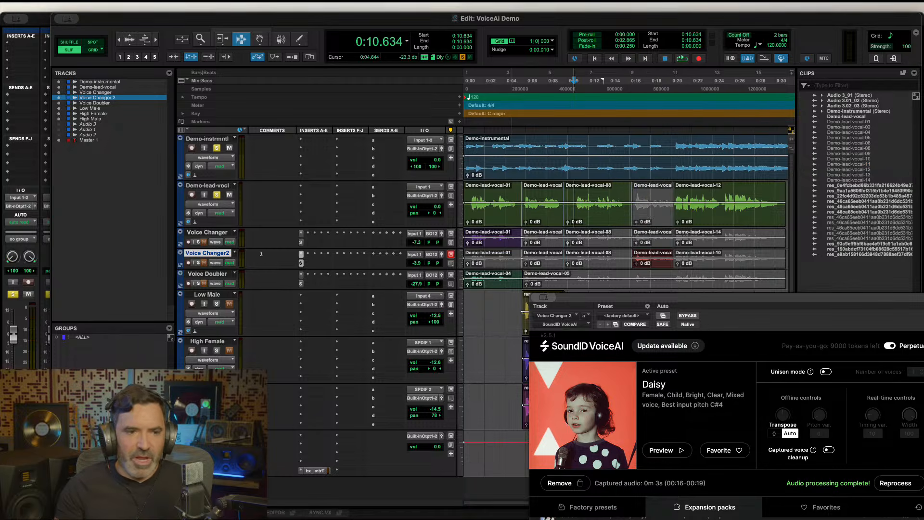
{"action": "left_click", "coordinate": [198, 264]}
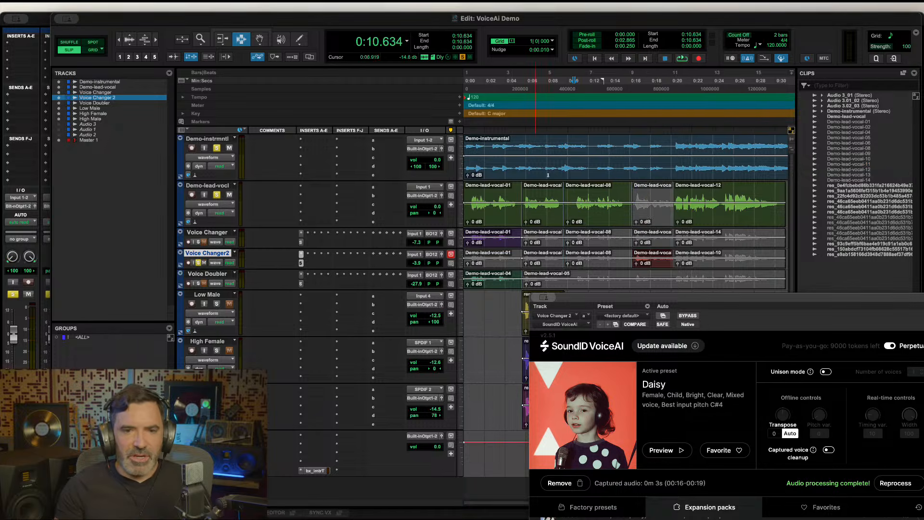
{"action": "key", "text": "space"}
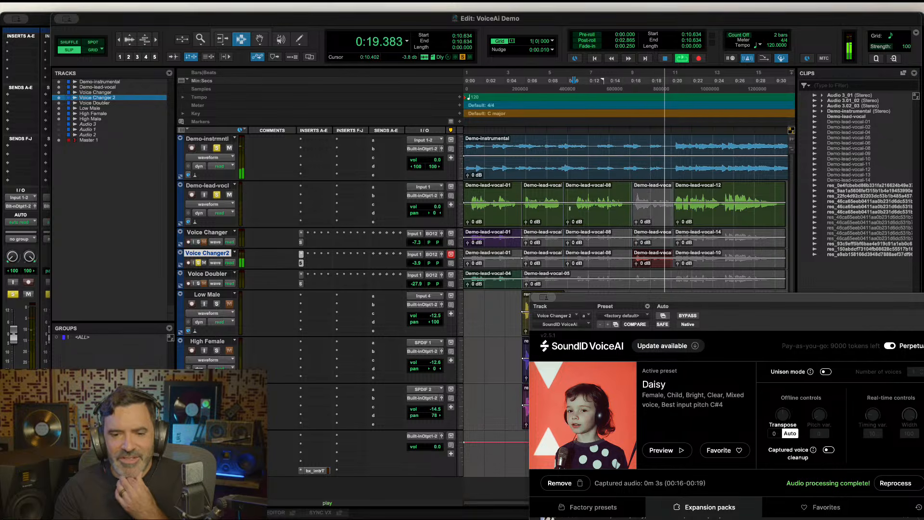
{"action": "key", "text": "space"}
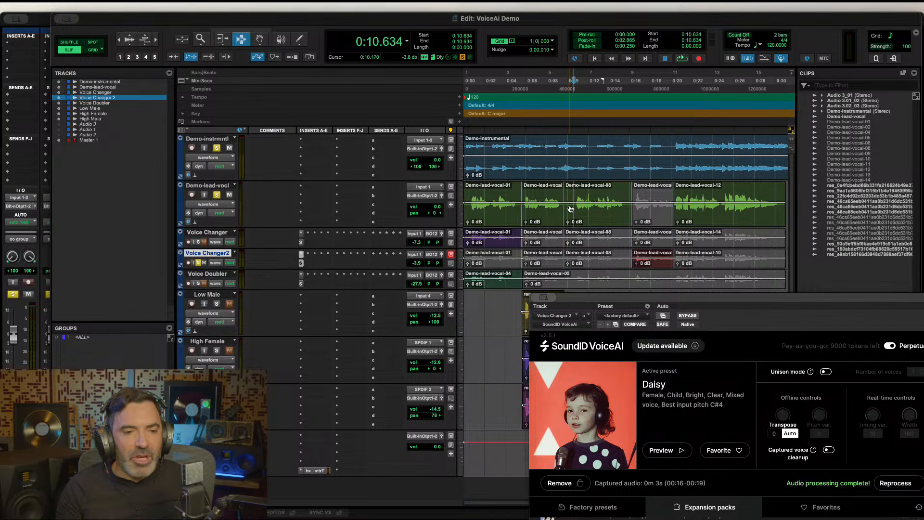
Open the audio import dialog on the Downloads folder and widen its file list to read the full names.
{"action": "left_click", "coordinate": [68, 3]}
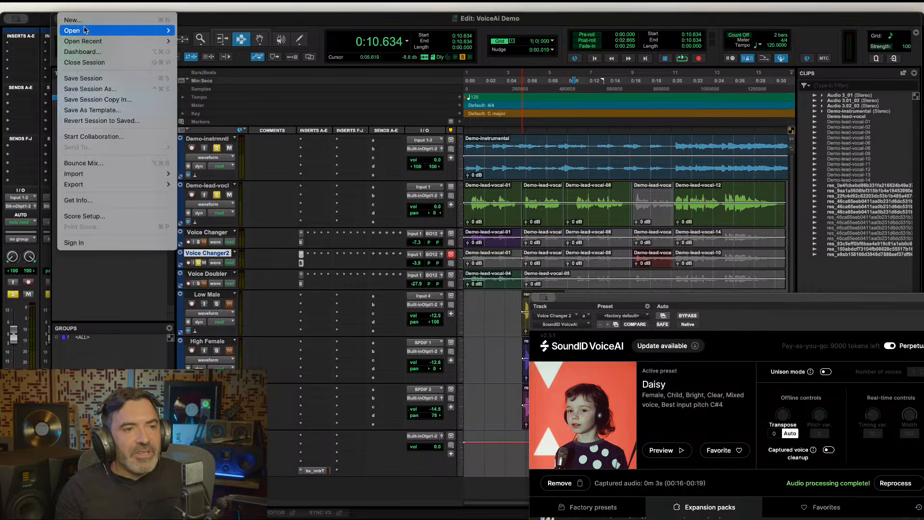
{"action": "mouse_move", "coordinate": [92, 42]}
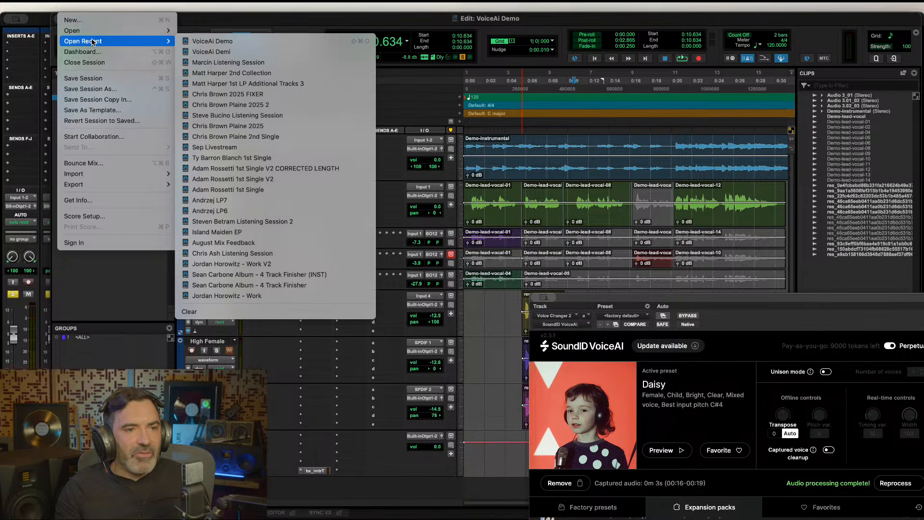
{"action": "mouse_move", "coordinate": [159, 174]}
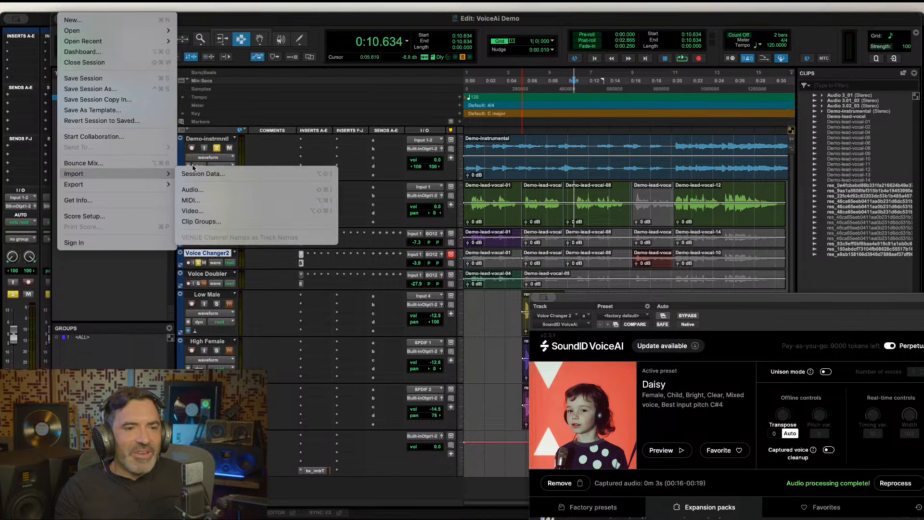
{"action": "left_click", "coordinate": [203, 191]}
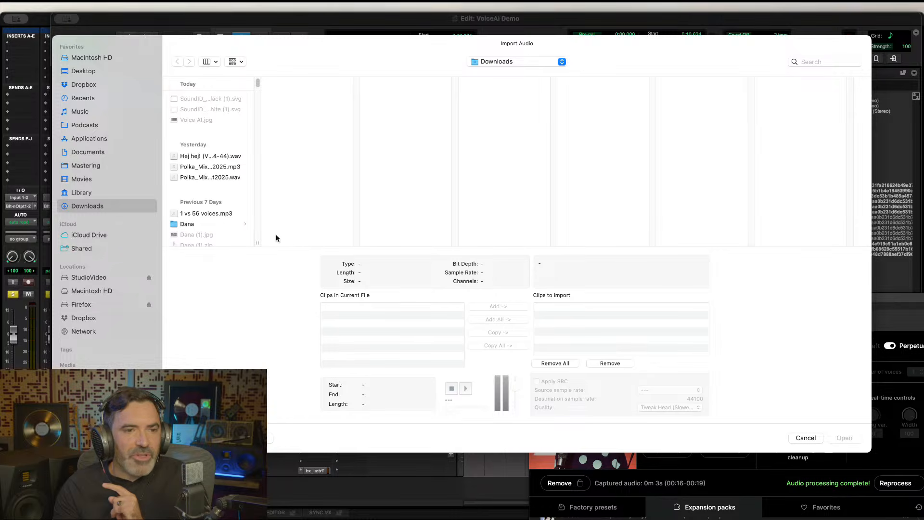
{"action": "left_click_drag", "start_coordinate": [260, 239], "coordinate": [346, 224]}
{"action": "scroll", "coordinate": [283, 200], "scroll_direction": "down", "scroll_amount": 5}
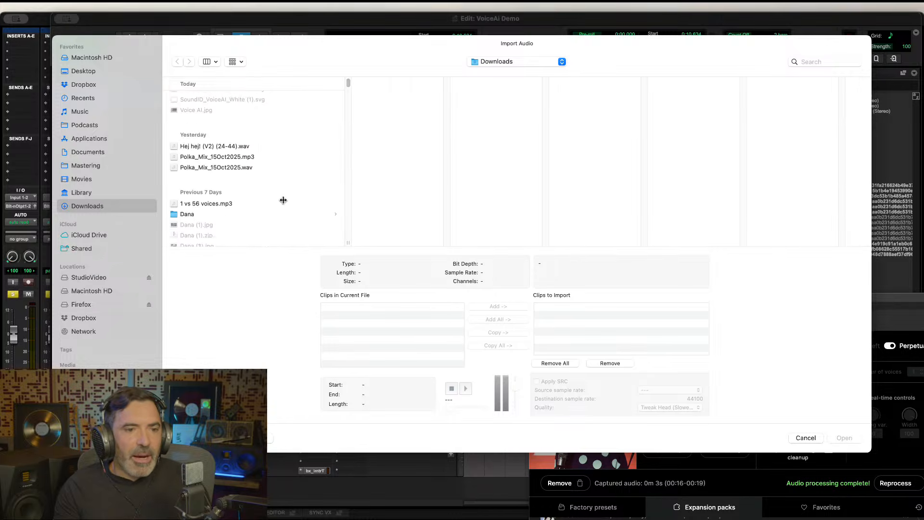
{"action": "scroll", "coordinate": [283, 200], "scroll_direction": "up", "scroll_amount": 5}
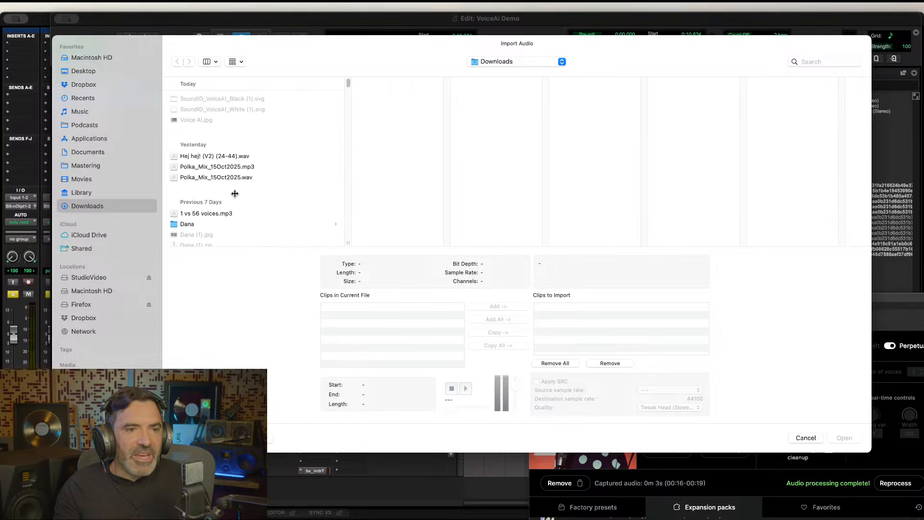
Preview 1 vs 56 voices.mp3 in the import dialog and close the dialog without importing.
{"action": "left_click", "coordinate": [211, 213]}
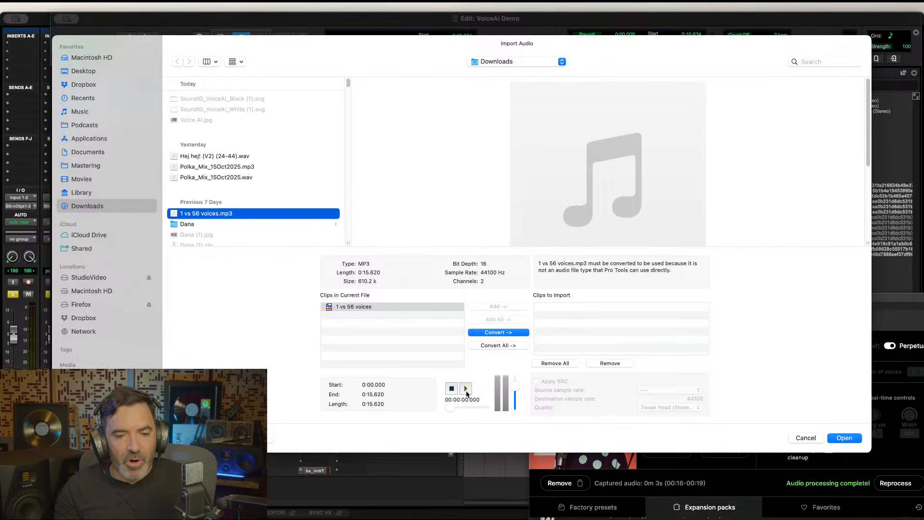
{"action": "left_click", "coordinate": [467, 393]}
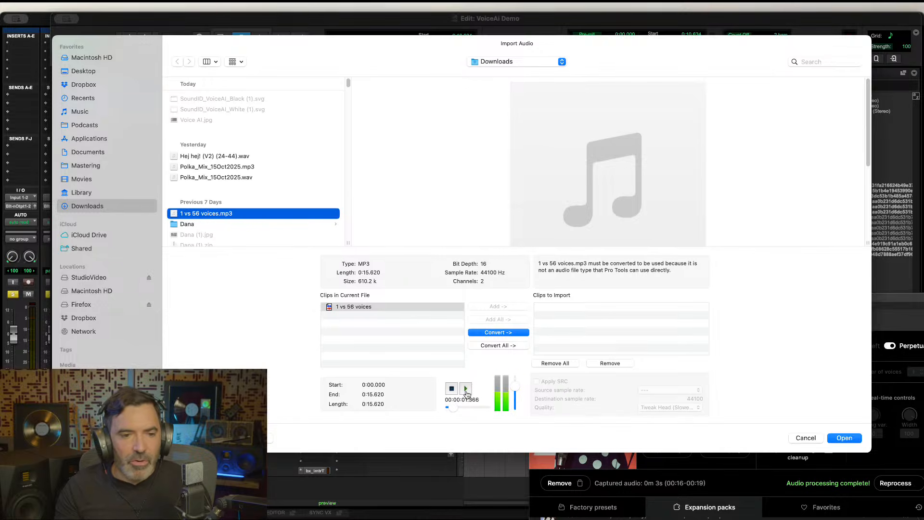
{"action": "key", "text": "Escape"}
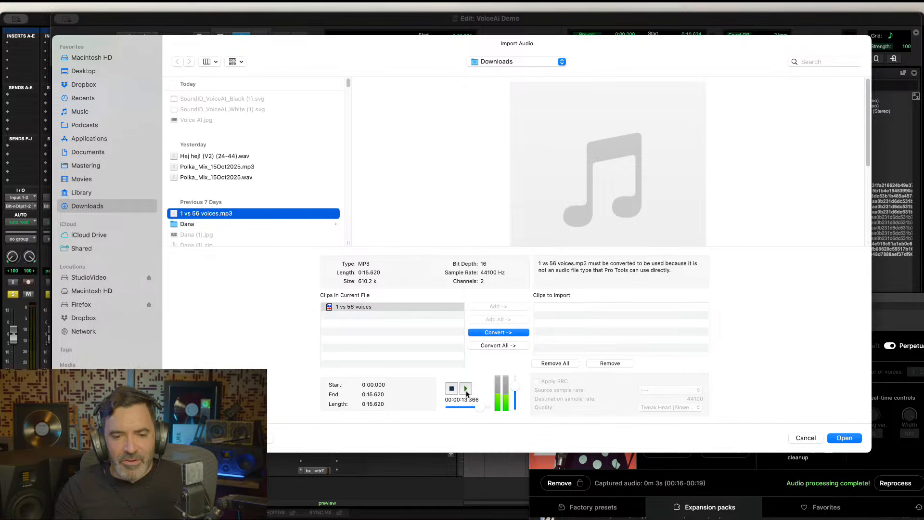
{"action": "left_click", "coordinate": [806, 438]}
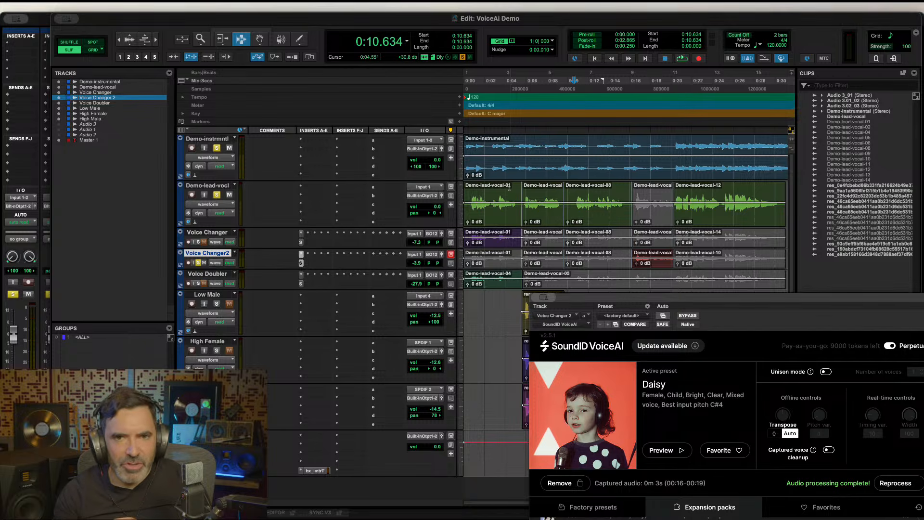
Select the Voice Changer 2 clip starting at 0:16.253 and move the plugin window up to show its full preset list.
{"action": "left_click", "coordinate": [637, 254]}
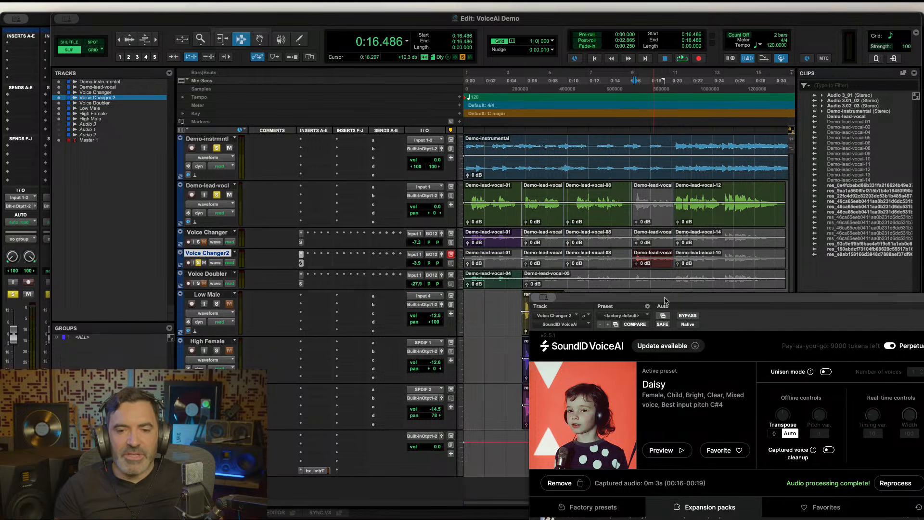
{"action": "left_click_drag", "start_coordinate": [665, 297], "coordinate": [537, 62]}
{"action": "left_click", "coordinate": [650, 257]}
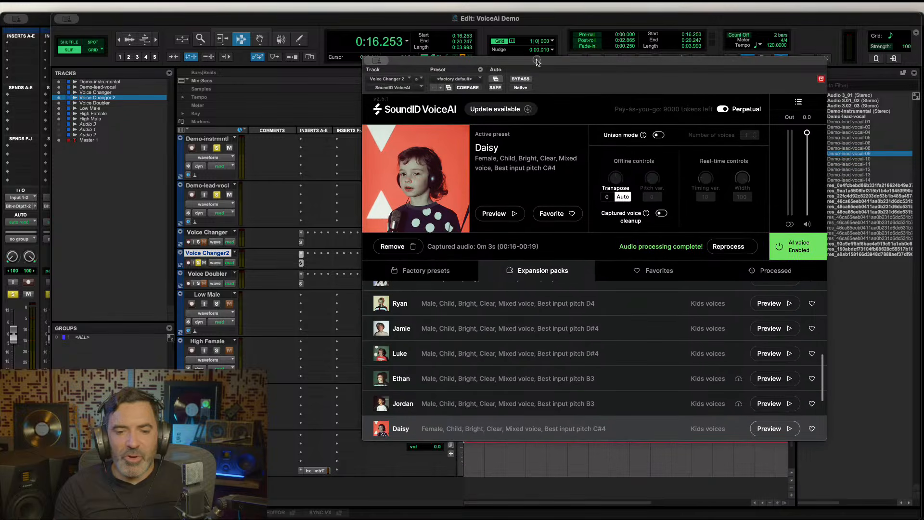
Choose the Talkbox creative voice from the factory presets, preview it, and process the captured audio with it.
{"action": "left_click", "coordinate": [430, 272]}
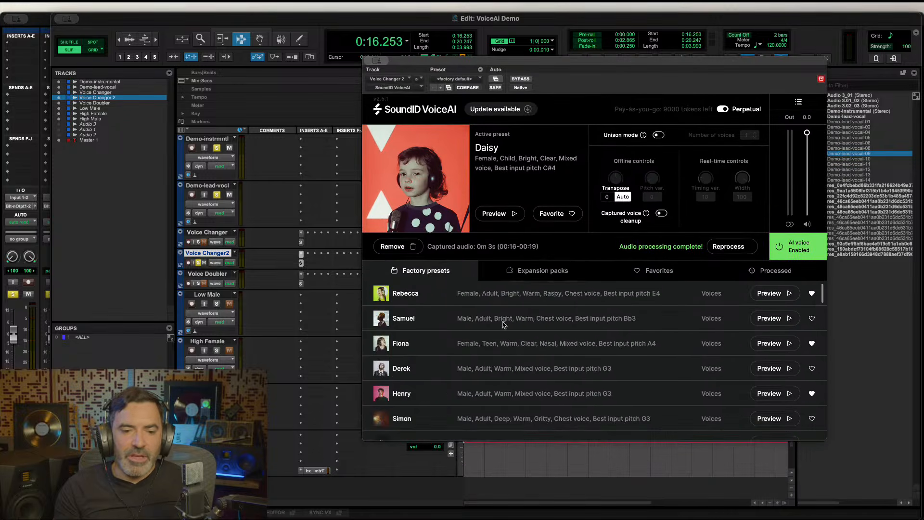
{"action": "scroll", "coordinate": [529, 351], "scroll_direction": "down", "scroll_amount": 15}
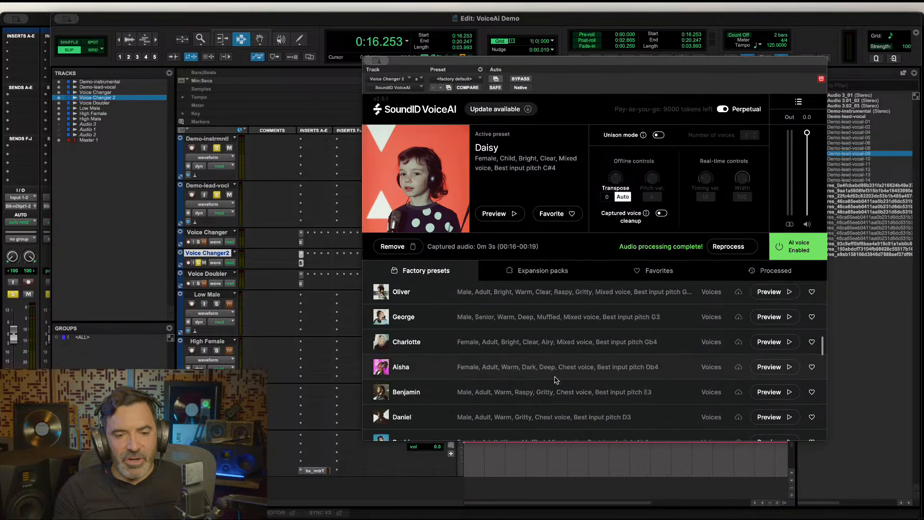
{"action": "scroll", "coordinate": [557, 380], "scroll_direction": "down", "scroll_amount": 10}
{"action": "scroll", "coordinate": [549, 365], "scroll_direction": "up", "scroll_amount": 1}
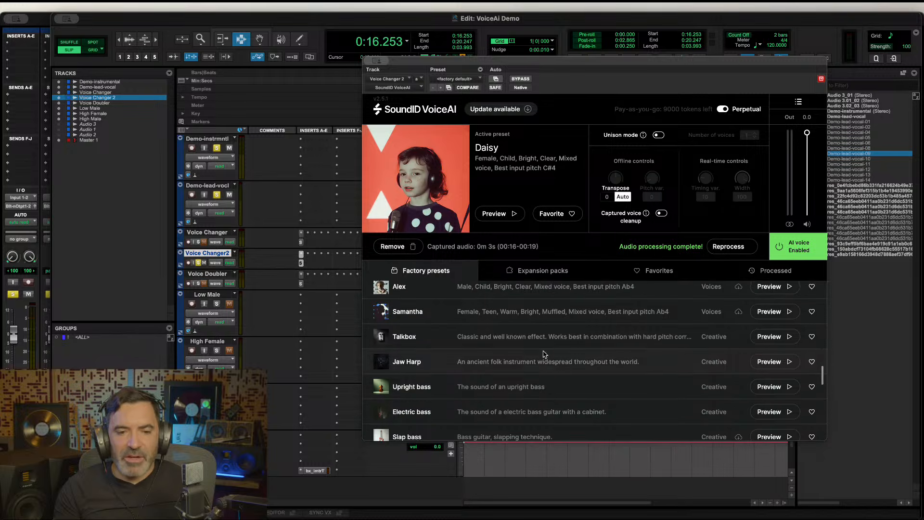
{"action": "left_click", "coordinate": [552, 338]}
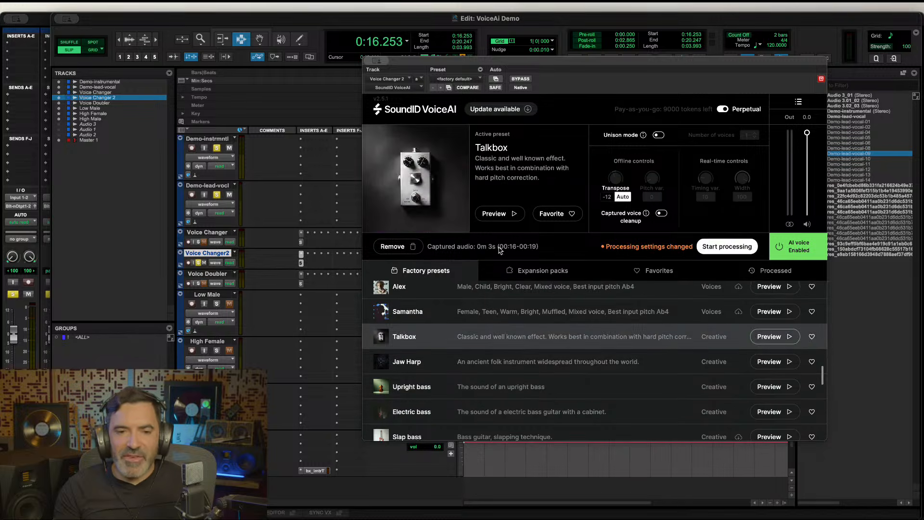
{"action": "left_click", "coordinate": [512, 219]}
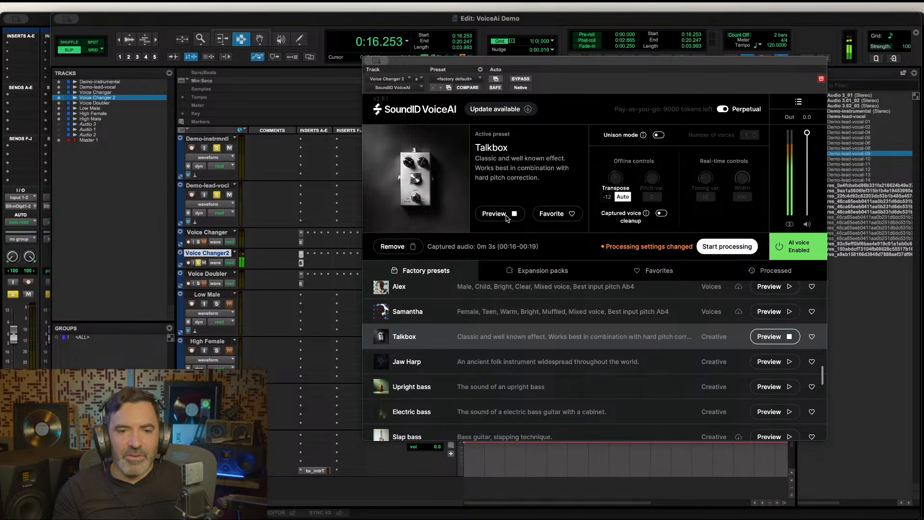
{"action": "left_click", "coordinate": [720, 248]}
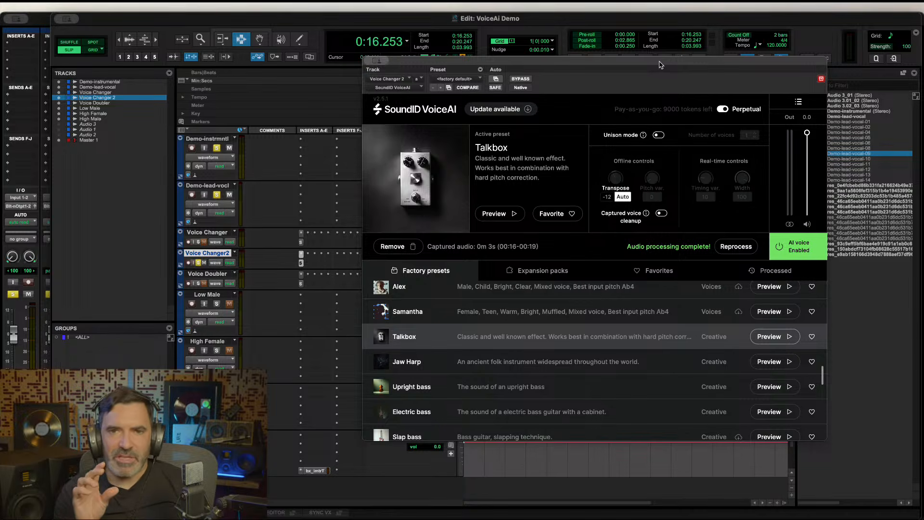
Move the plugin window below the Voice Changer tracks and play the Talkbox result from 0:10.866.
{"action": "left_click_drag", "start_coordinate": [660, 63], "coordinate": [675, 325]}
{"action": "left_click", "coordinate": [576, 213]}
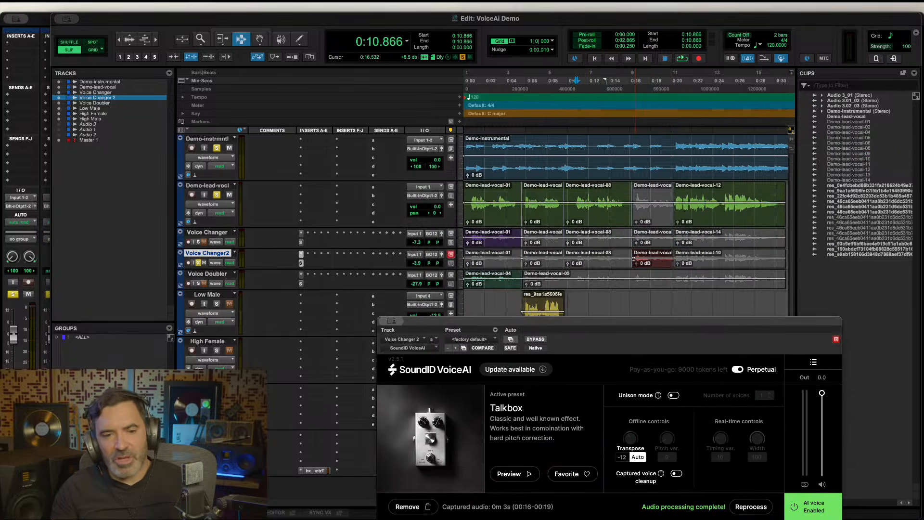
{"action": "key", "text": "space"}
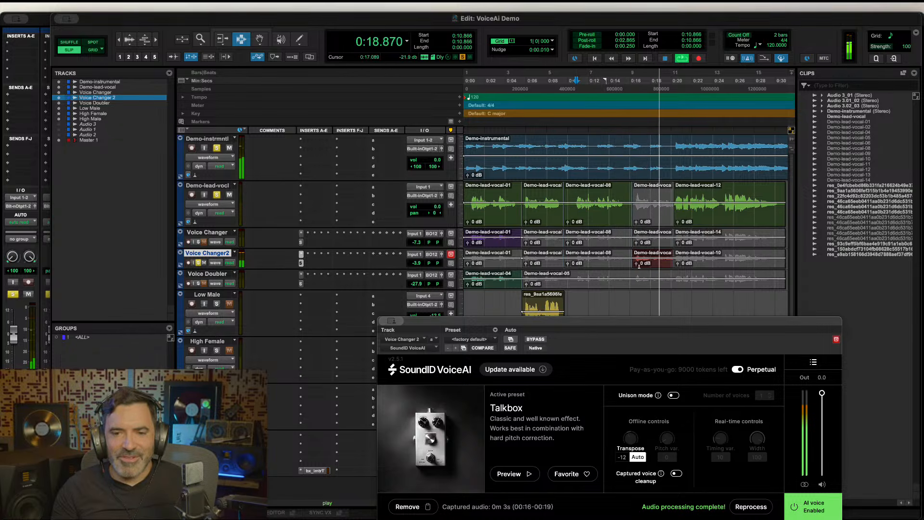
{"action": "key", "text": "space"}
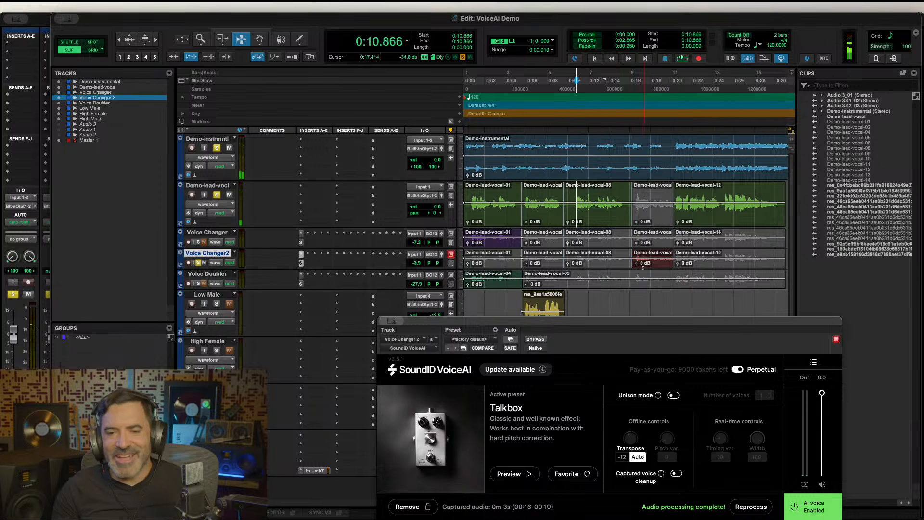
Unmute the lead vocal clip starting at 0:16.253 and play it together with the Talkbox voice from 0:16.439.
{"action": "left_click", "coordinate": [646, 214]}
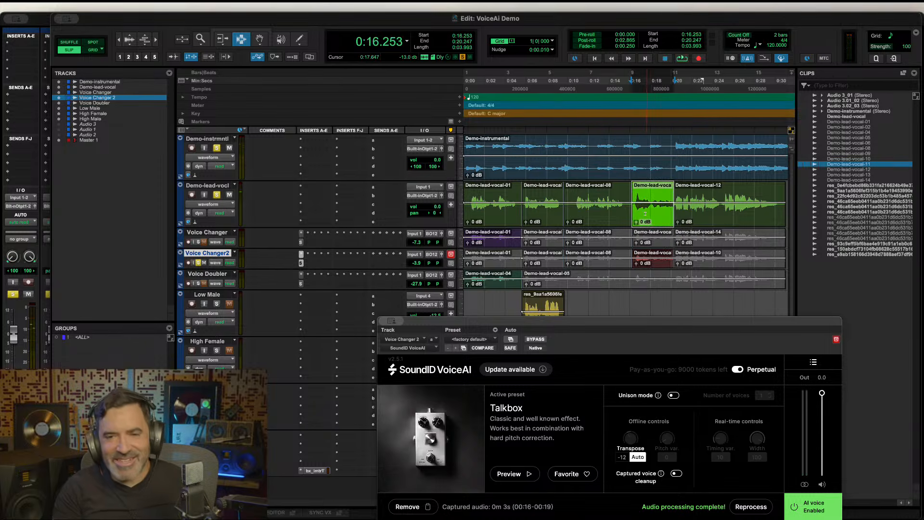
{"action": "left_click_drag", "start_coordinate": [637, 267], "coordinate": [637, 268]}
{"action": "left_click", "coordinate": [634, 201]}
{"action": "key", "text": "space"}
{"action": "key", "text": "space"}
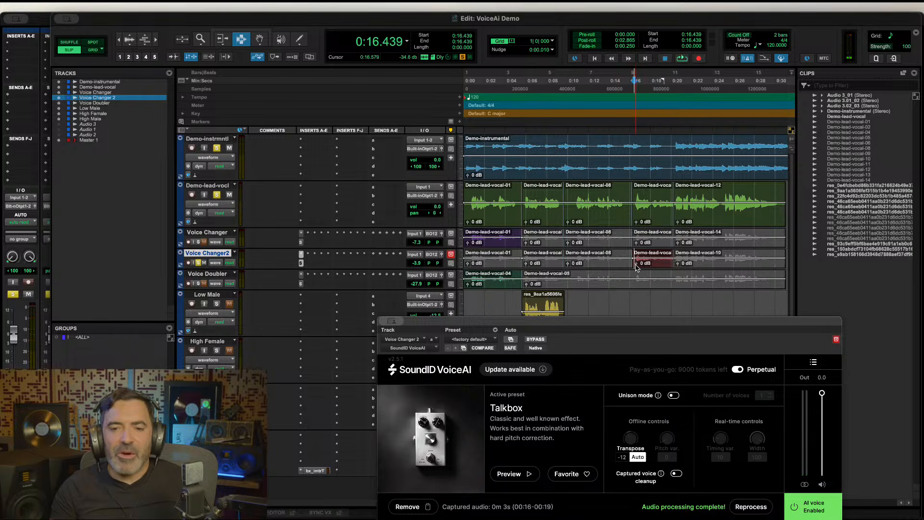
Lower the Voice Changer 2 track volume to -17.1 dB.
{"action": "left_click_drag", "start_coordinate": [418, 264], "coordinate": [419, 273]}
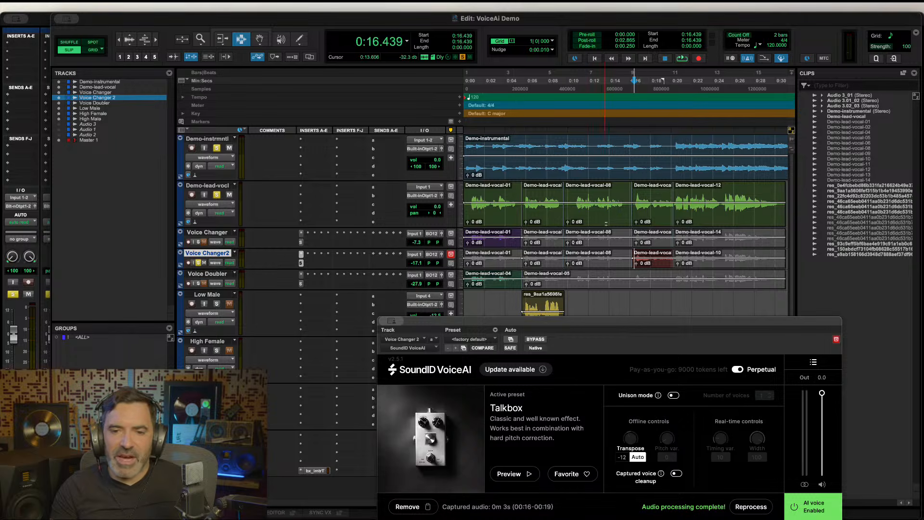
Play the Talkbox blend from 0:16.393 and lower the Voice Changer 2 track volume to -19.1 dB.
{"action": "left_click", "coordinate": [634, 248]}
{"action": "key", "text": "space"}
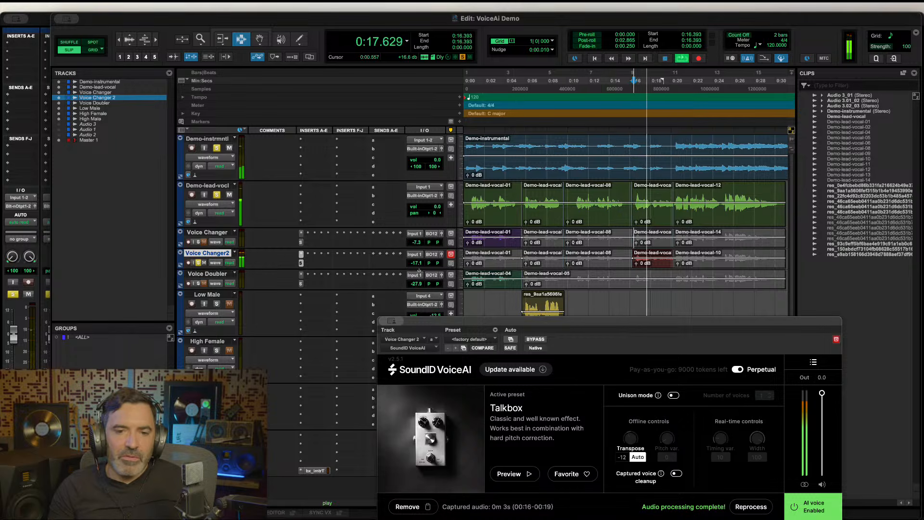
{"action": "left_click_drag", "start_coordinate": [417, 263], "coordinate": [418, 268]}
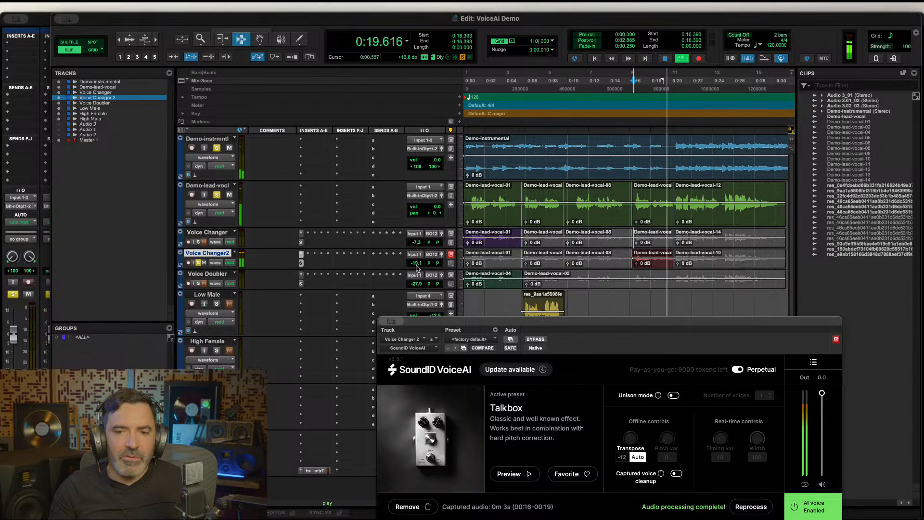
{"action": "left_click", "coordinate": [637, 263]}
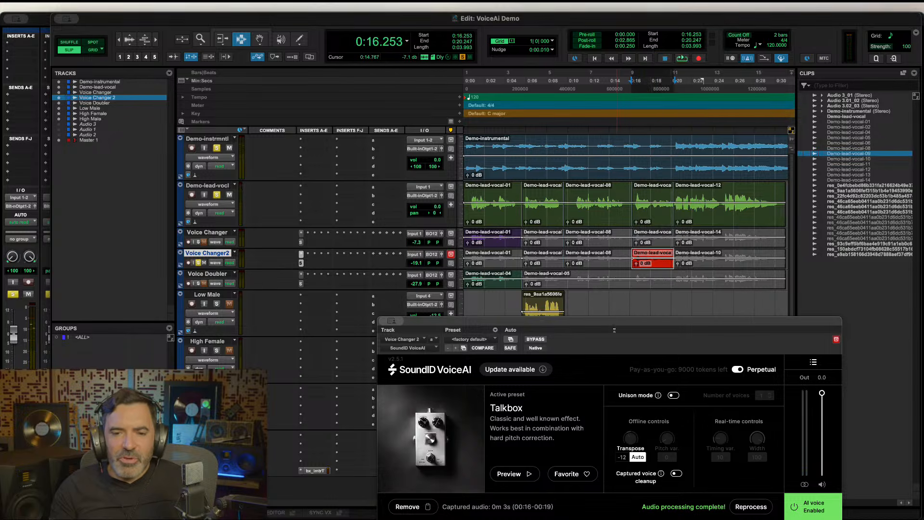
Choose the Jaw Harp creative voice from the factory presets, preview it, and process the captured audio with it.
{"action": "left_click_drag", "start_coordinate": [614, 330], "coordinate": [568, 37]}
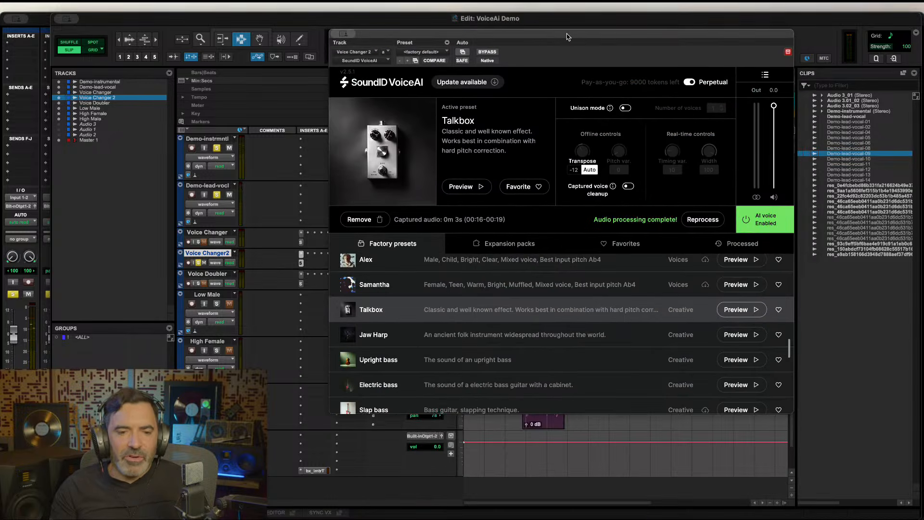
{"action": "left_click", "coordinate": [492, 333]}
{"action": "left_click", "coordinate": [473, 189]}
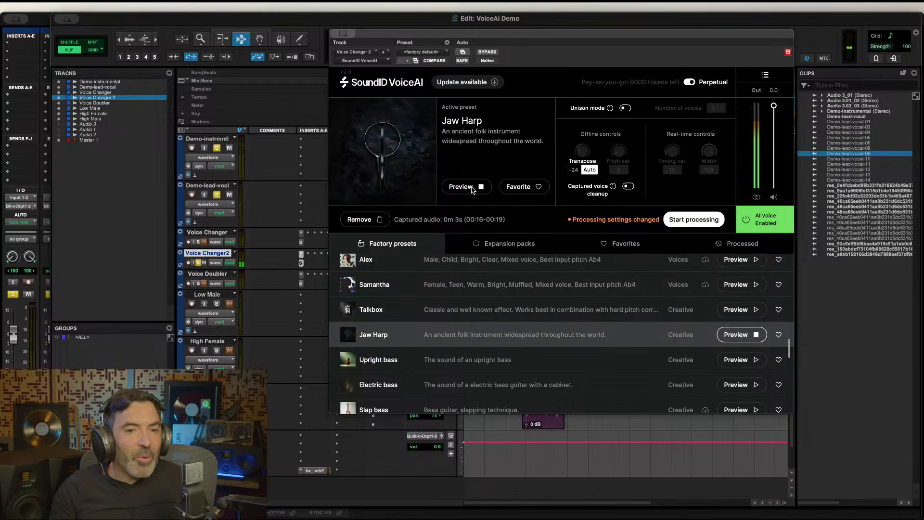
{"action": "left_click", "coordinate": [706, 220]}
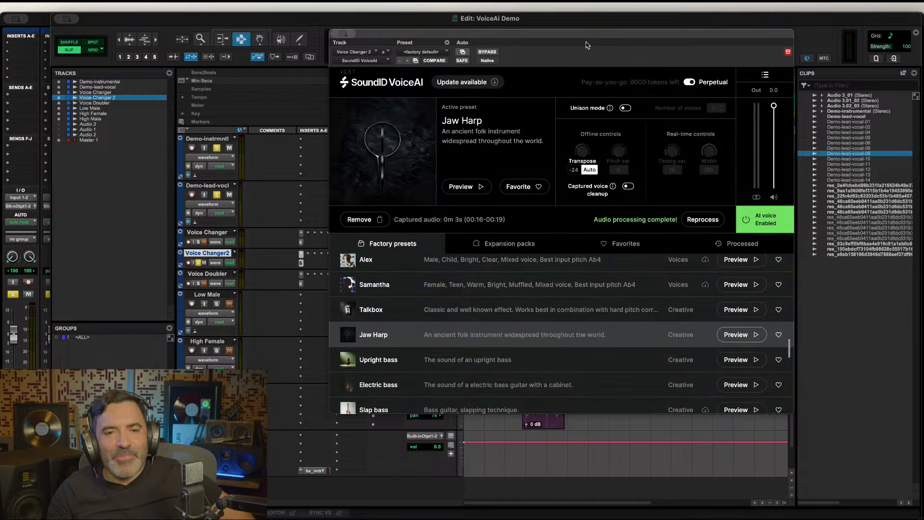
Move the plugin window below the Voice Changer tracks and play the Jaw Harp result with the lead vocal from 0:16.161.
{"action": "left_click_drag", "start_coordinate": [586, 44], "coordinate": [613, 367]}
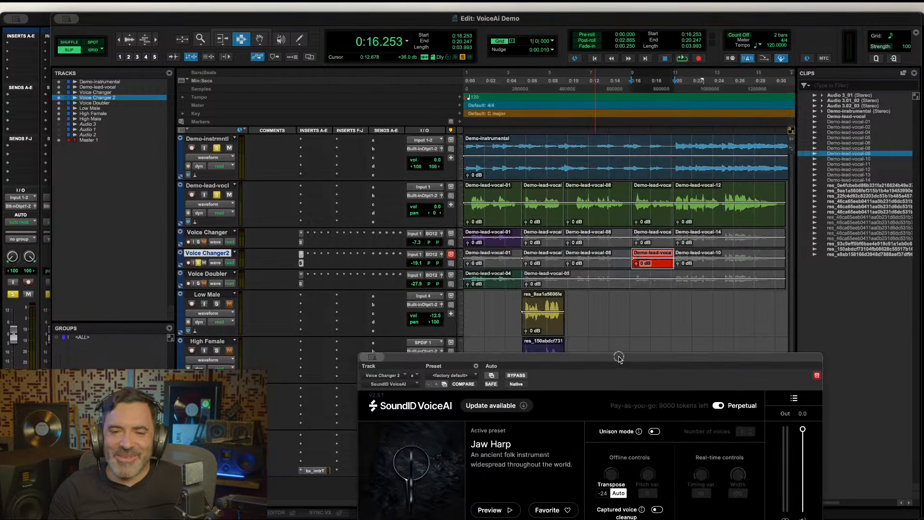
{"action": "left_click", "coordinate": [630, 222]}
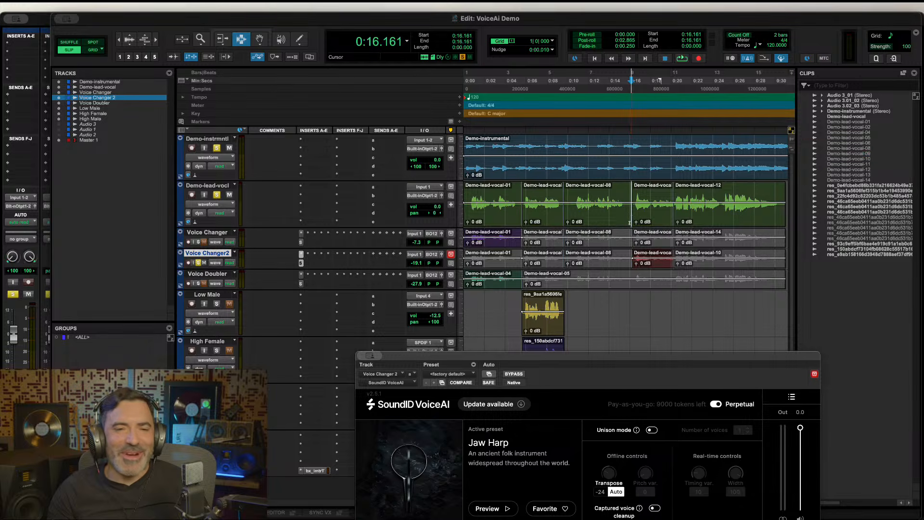
{"action": "key", "text": "space"}
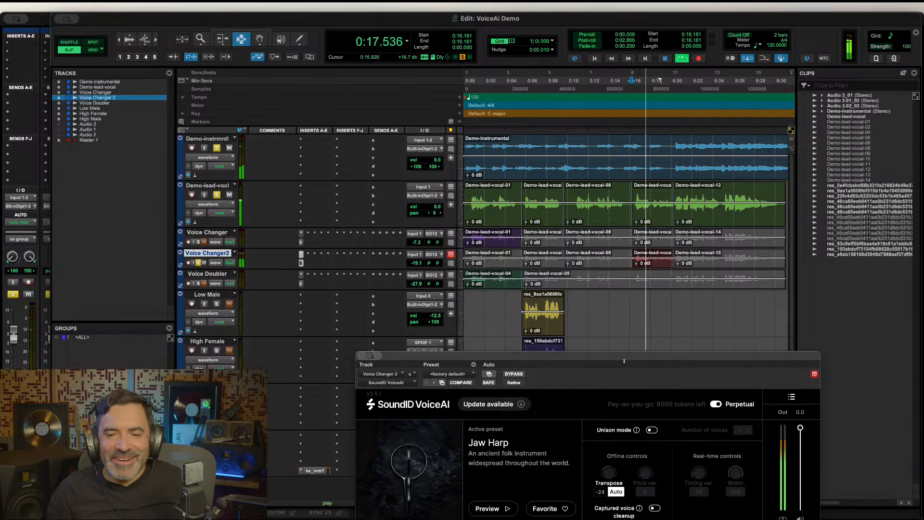
{"action": "left_click_drag", "start_coordinate": [625, 361], "coordinate": [622, 310]}
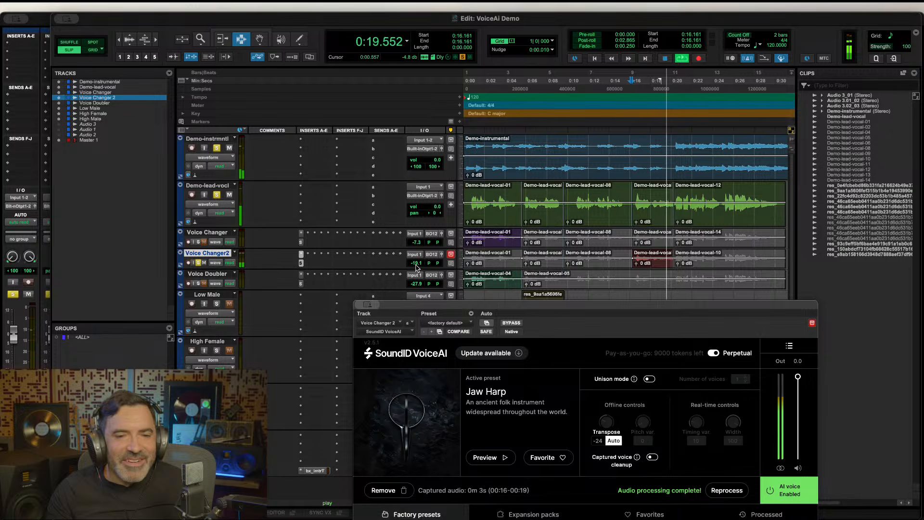
{"action": "key", "text": "space"}
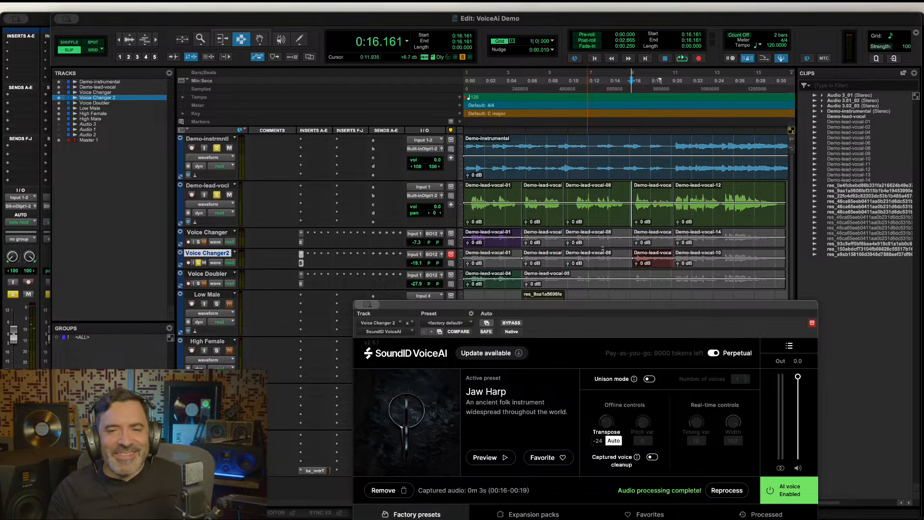
Replay the Jaw Harp blend from 0:16.393 and again from 0:16.346.
{"action": "left_click", "coordinate": [643, 242]}
{"action": "key", "text": "space"}
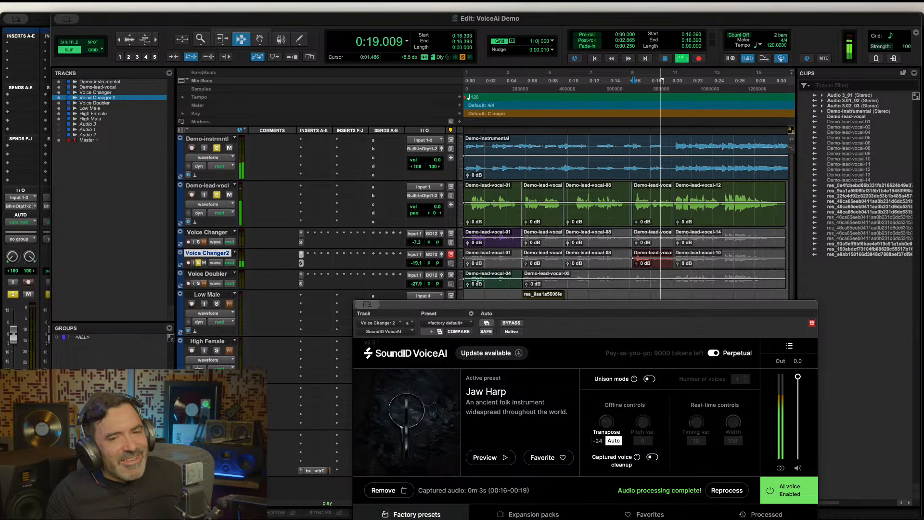
{"action": "key", "text": "space"}
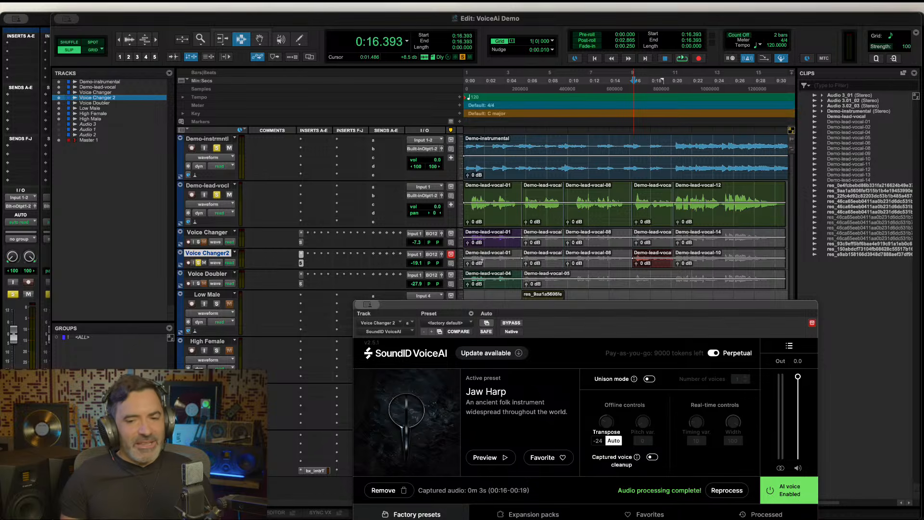
{"action": "left_click_drag", "start_coordinate": [588, 309], "coordinate": [518, 294]}
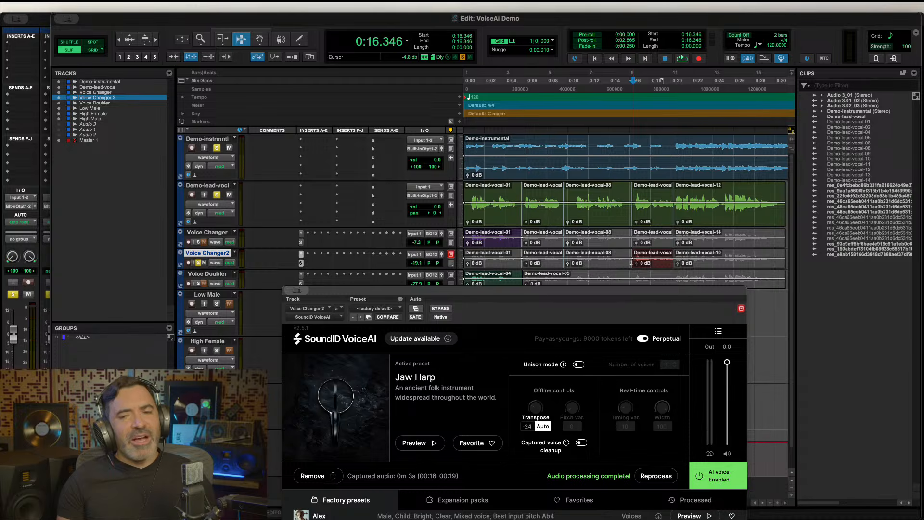
{"action": "key", "text": "space"}
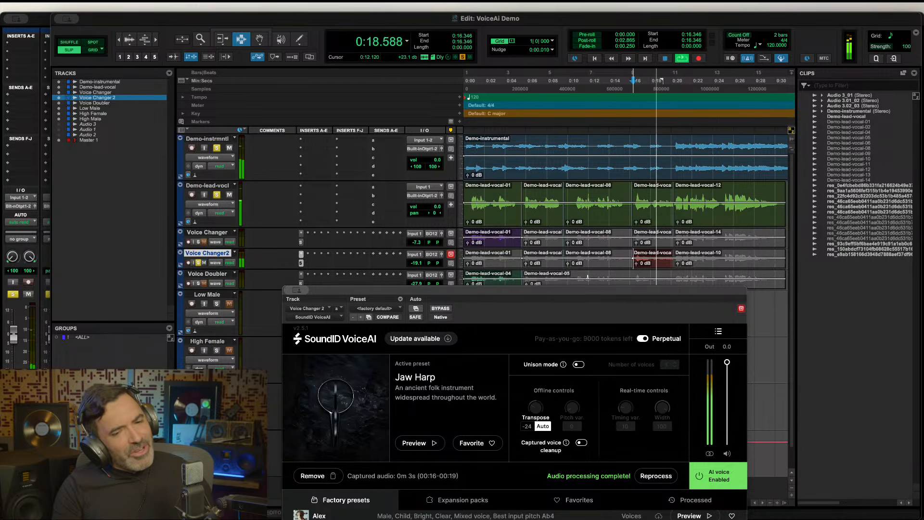
{"action": "key", "text": "space"}
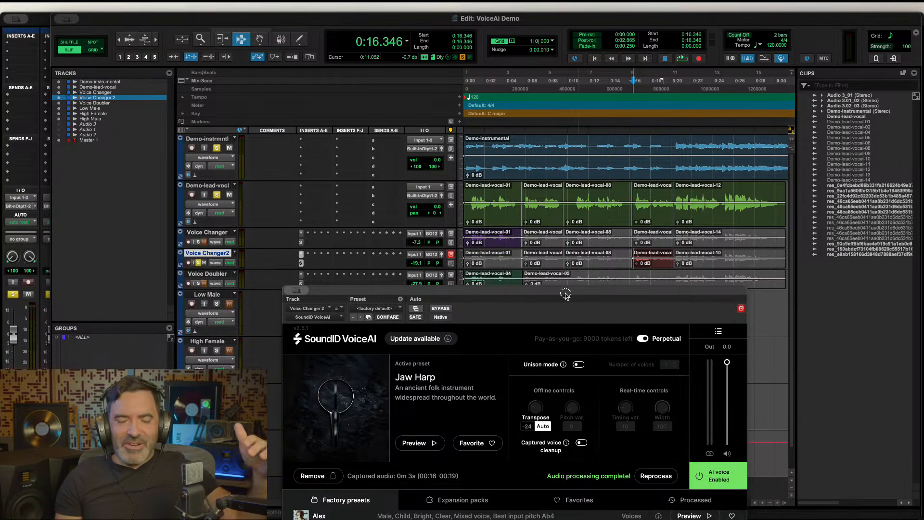
Preview the Distorted guitar creative voice in the factory presets and make it the active preset.
{"action": "left_click_drag", "start_coordinate": [565, 295], "coordinate": [544, 101]}
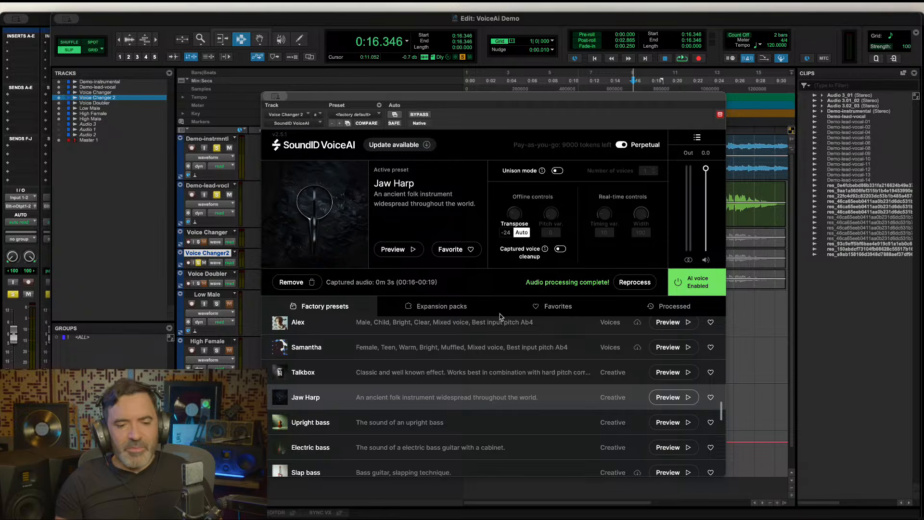
{"action": "scroll", "coordinate": [476, 378], "scroll_direction": "down", "scroll_amount": 3}
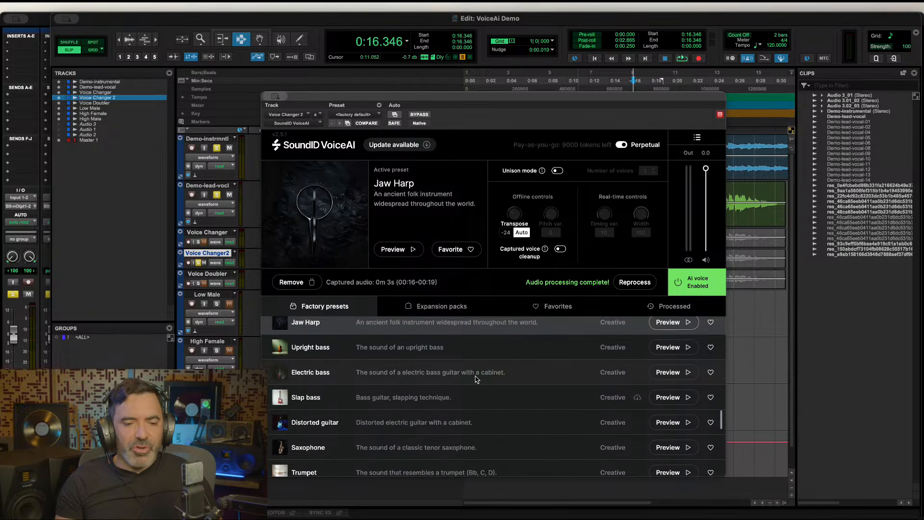
{"action": "scroll", "coordinate": [476, 379], "scroll_direction": "down", "scroll_amount": 1}
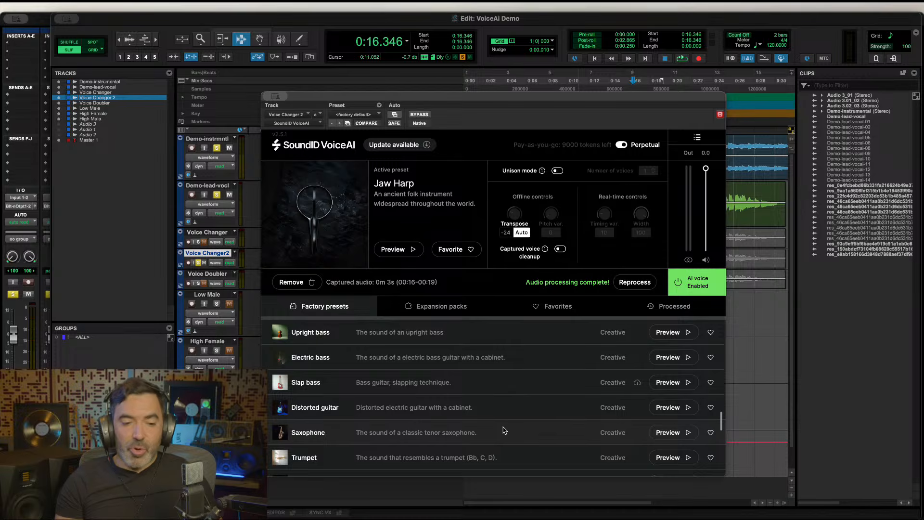
{"action": "scroll", "coordinate": [498, 429], "scroll_direction": "down", "scroll_amount": 1}
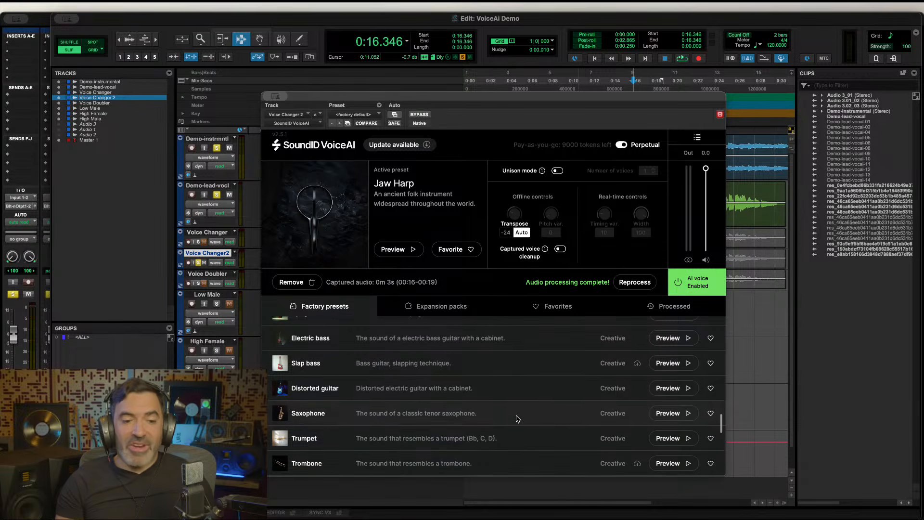
{"action": "left_click", "coordinate": [689, 389]}
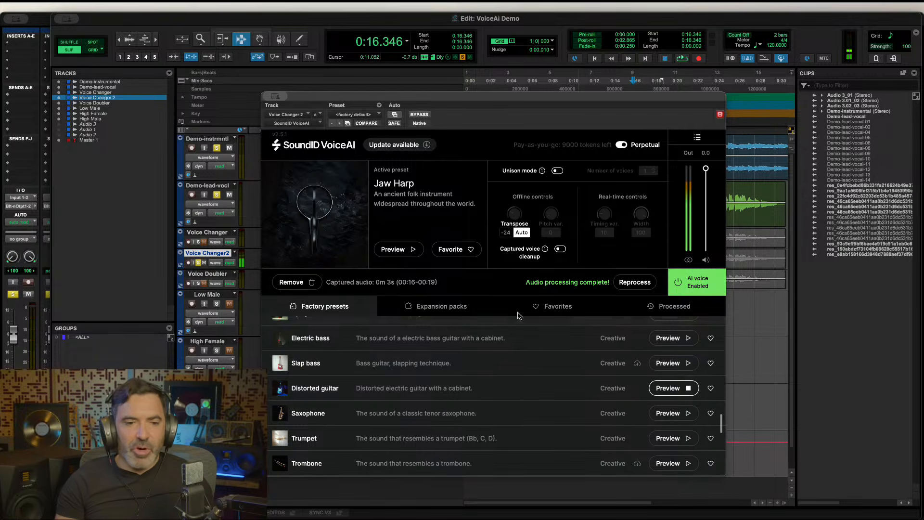
{"action": "left_click", "coordinate": [650, 282]}
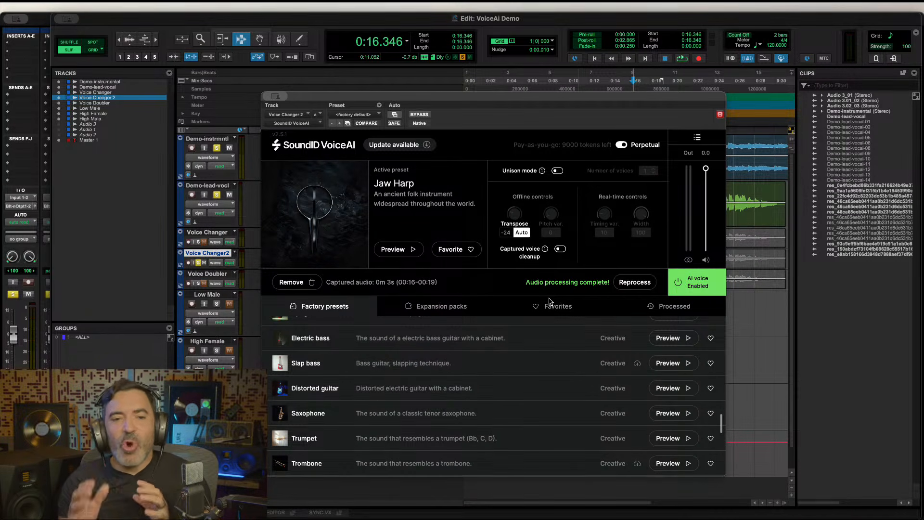
{"action": "left_click", "coordinate": [484, 386]}
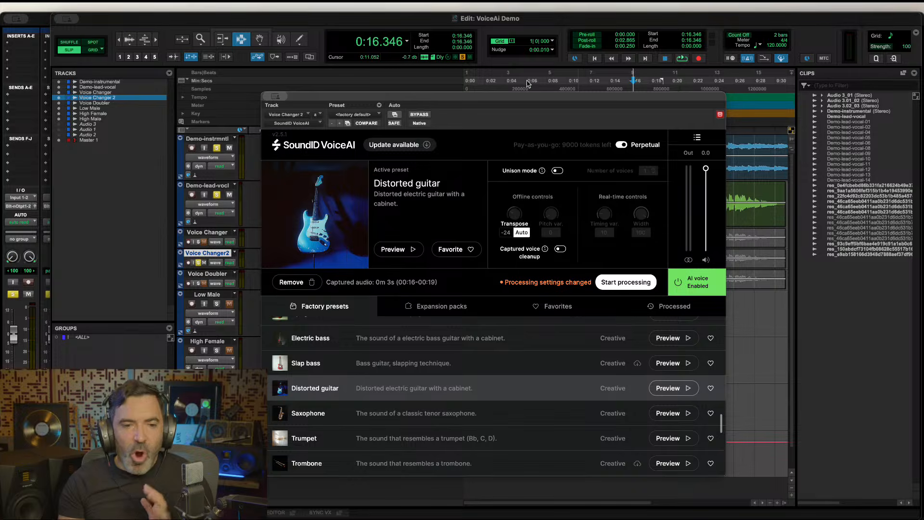
Uncover the tracks and play the lead vocal section from 0:16.393 before processing the Distorted guitar preset.
{"action": "left_click_drag", "start_coordinate": [533, 99], "coordinate": [603, 299]}
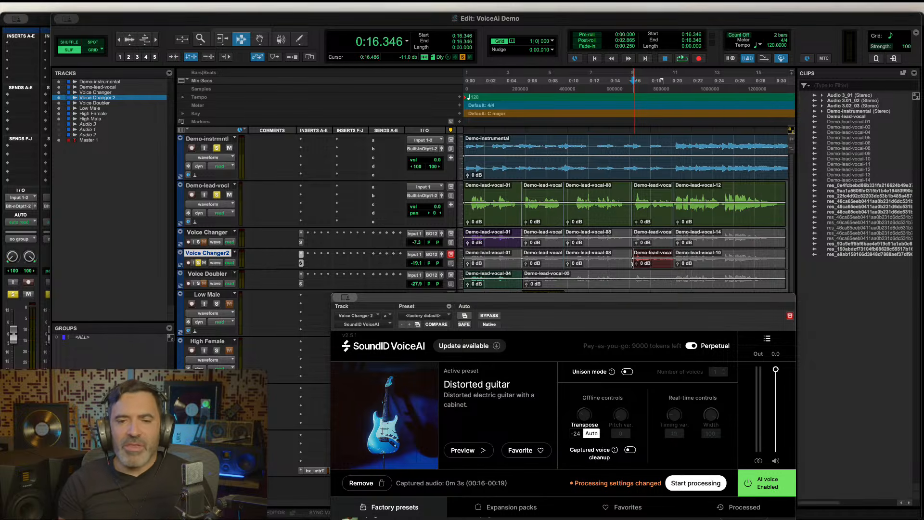
{"action": "left_click", "coordinate": [632, 262]}
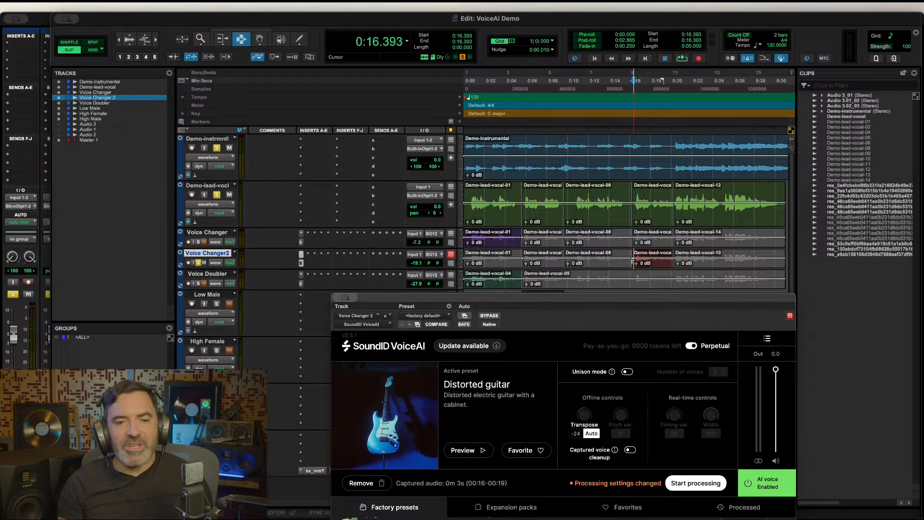
{"action": "key", "text": "space"}
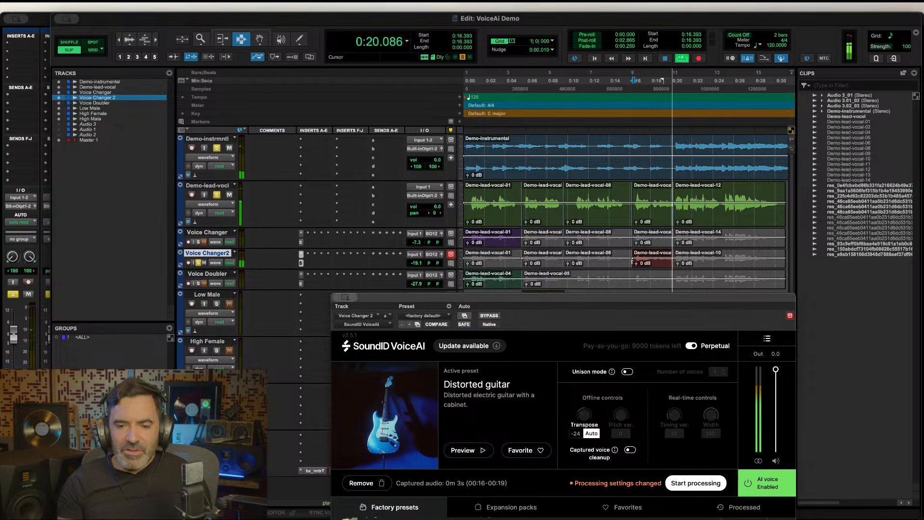
{"action": "key", "text": "space"}
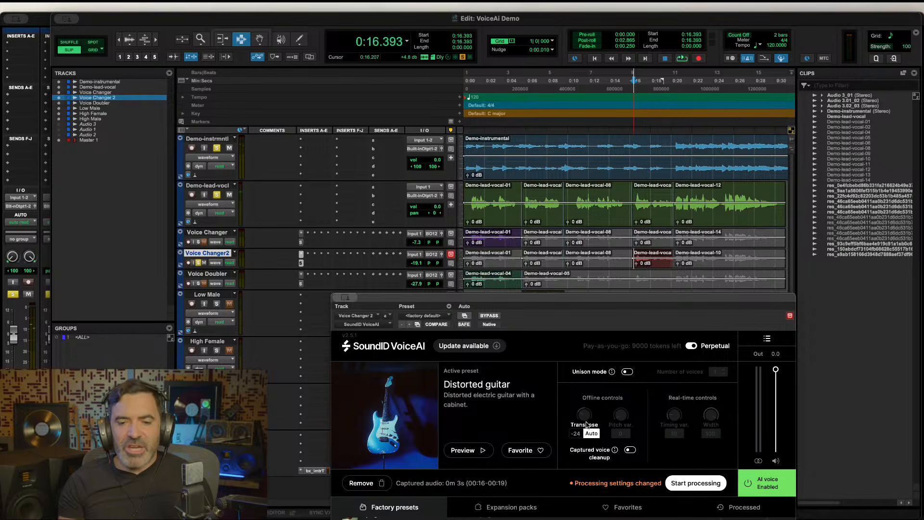
Turn off automatic transpose, set the transpose to 12, and process the captured audio with the Distorted guitar preset.
{"action": "left_click_drag", "start_coordinate": [621, 305], "coordinate": [580, 131]}
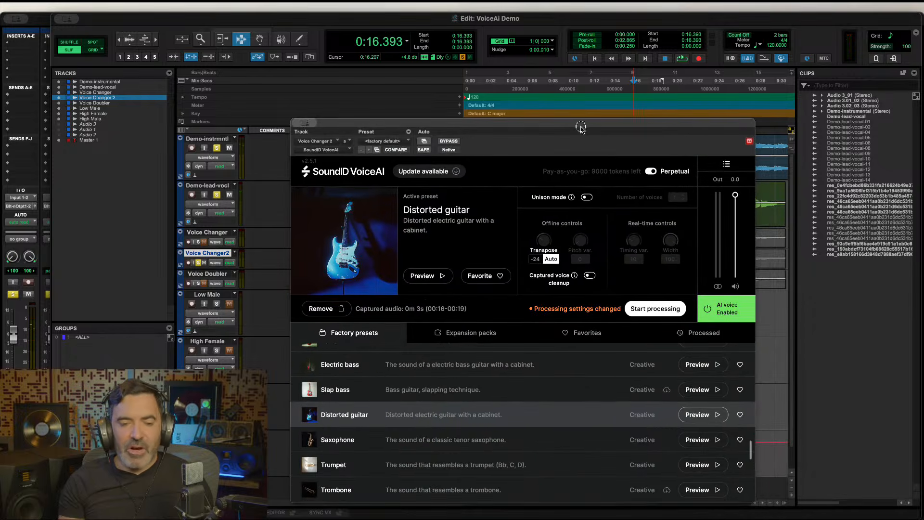
{"action": "left_click", "coordinate": [546, 262]}
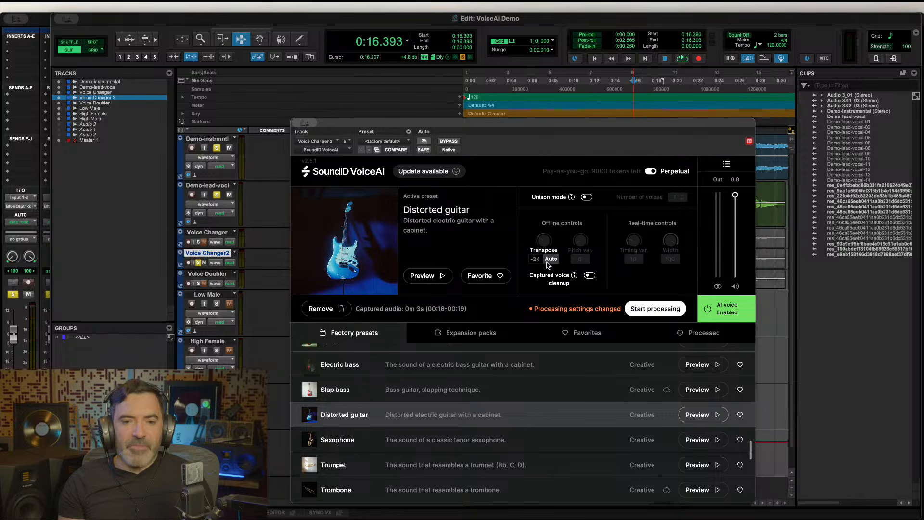
{"action": "left_click_drag", "start_coordinate": [546, 243], "coordinate": [553, 227]}
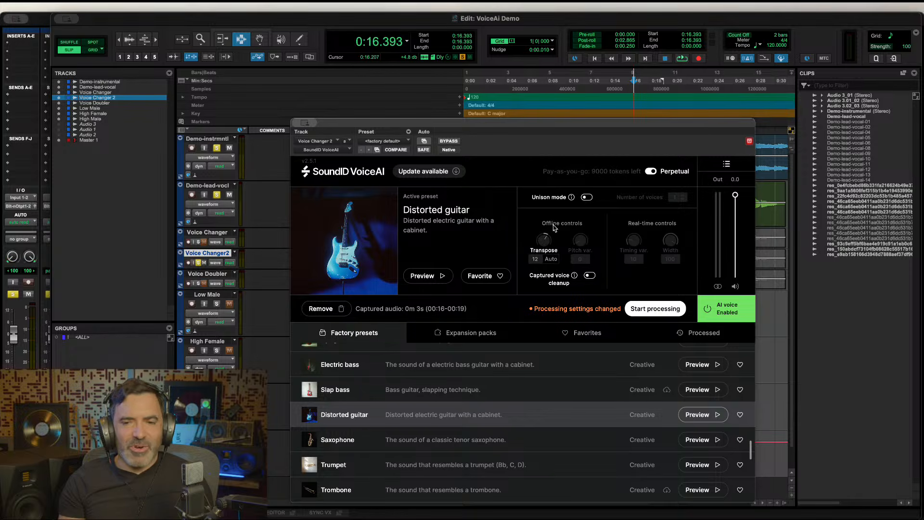
{"action": "left_click", "coordinate": [651, 310]}
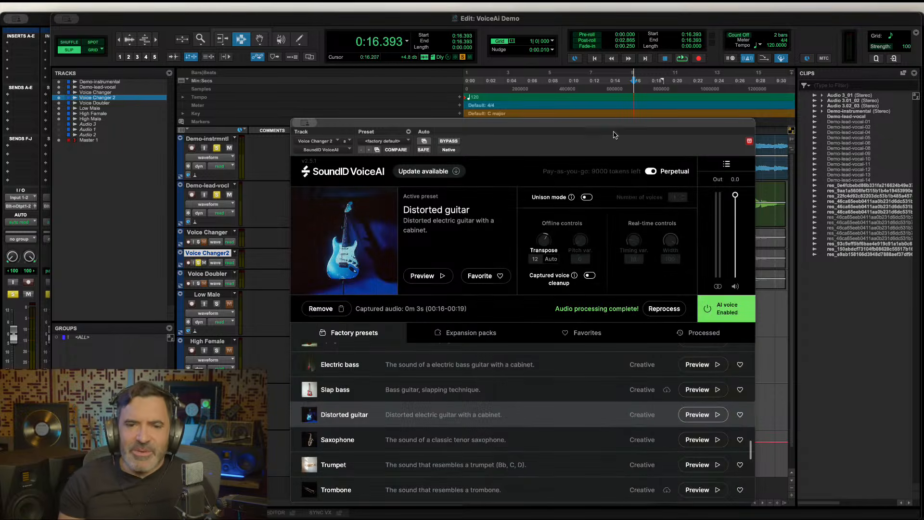
Move the plugin window below the Voice Changer tracks, play the Distorted guitar result from 0:16.300, and place the cursor at 0:18.808.
{"action": "left_click_drag", "start_coordinate": [614, 135], "coordinate": [620, 307]}
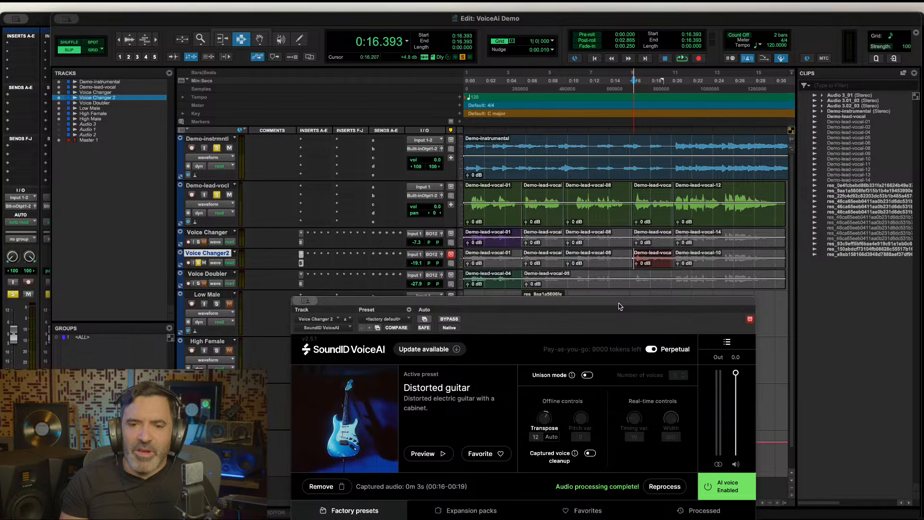
{"action": "left_click", "coordinate": [633, 257]}
{"action": "key", "text": "space"}
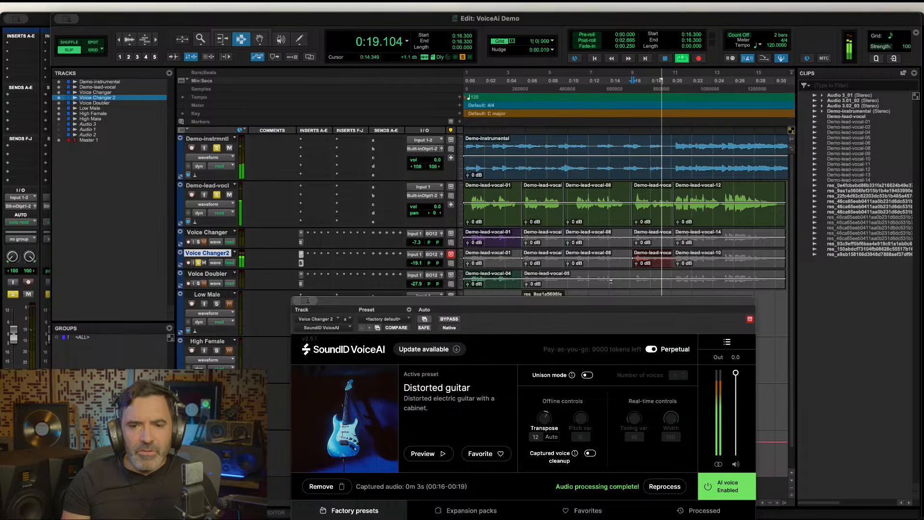
{"action": "key", "text": "space"}
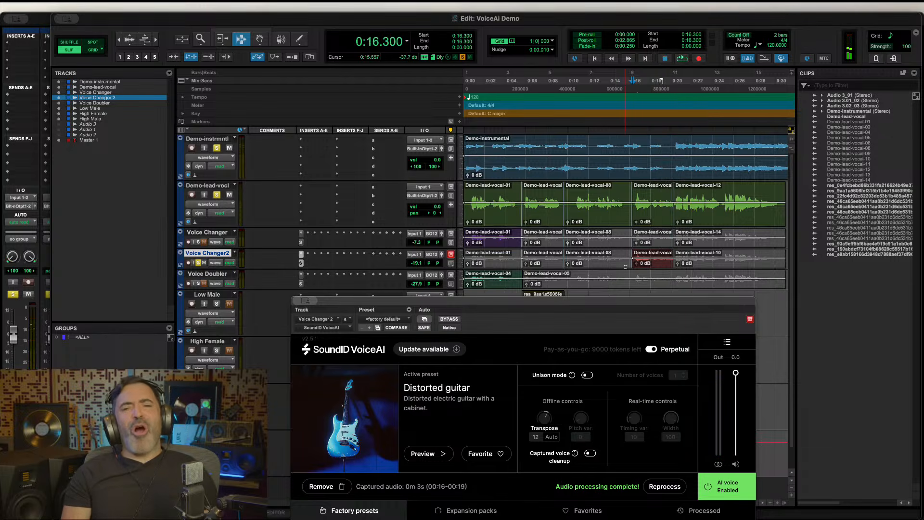
{"action": "left_click", "coordinate": [657, 263]}
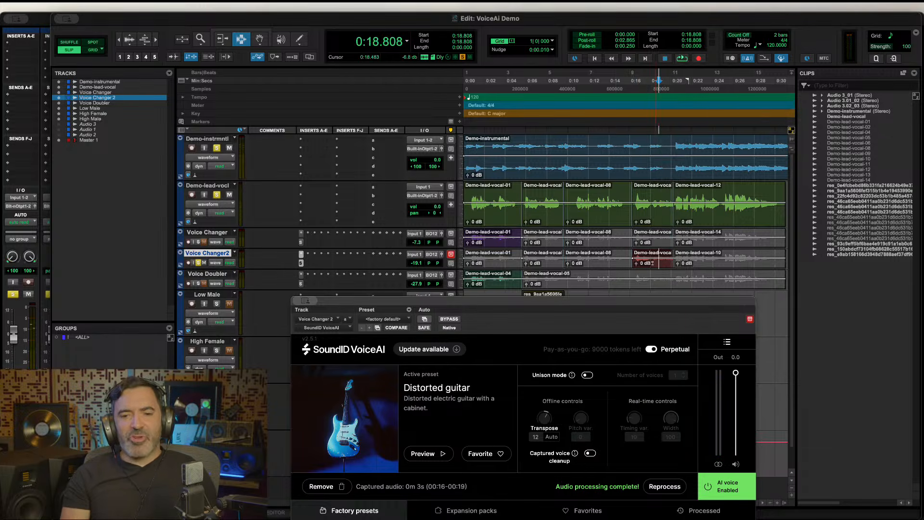
Mute the Voice Changer 2 clip section from 0:16.253 to 0:18.018 and play the session from 0:16.393.
{"action": "left_click_drag", "start_coordinate": [649, 263], "coordinate": [631, 263]}
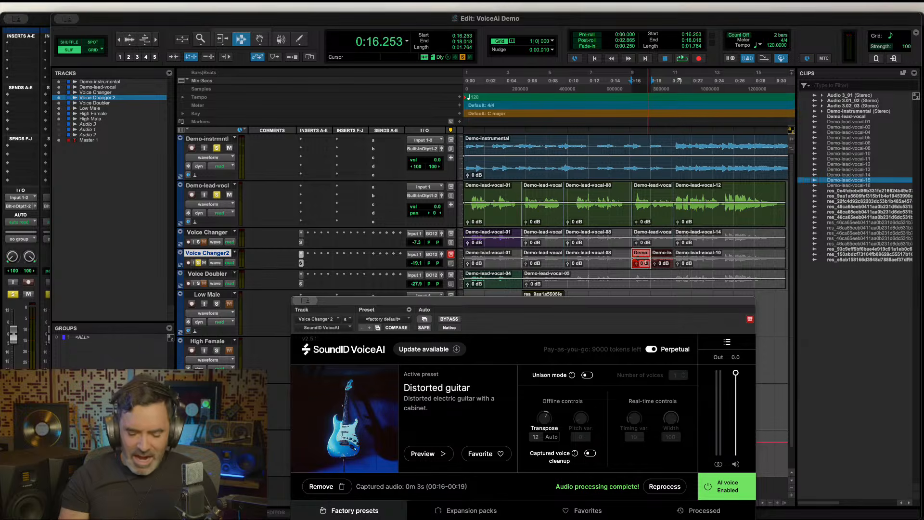
{"action": "left_click", "coordinate": [632, 257]}
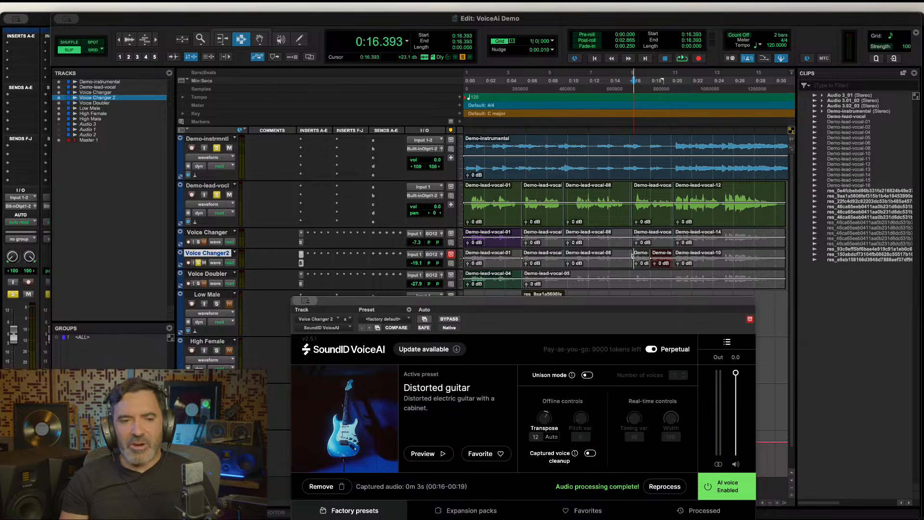
{"action": "key", "text": "space"}
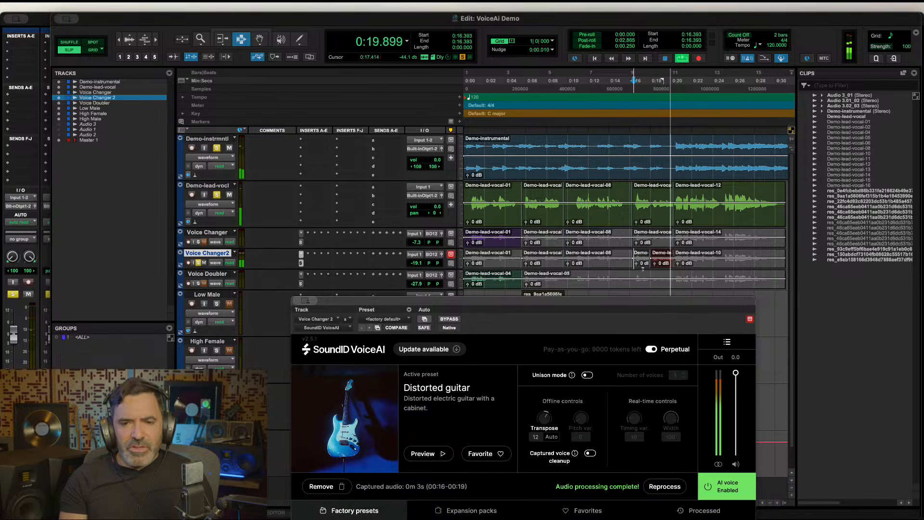
{"action": "key", "text": "space"}
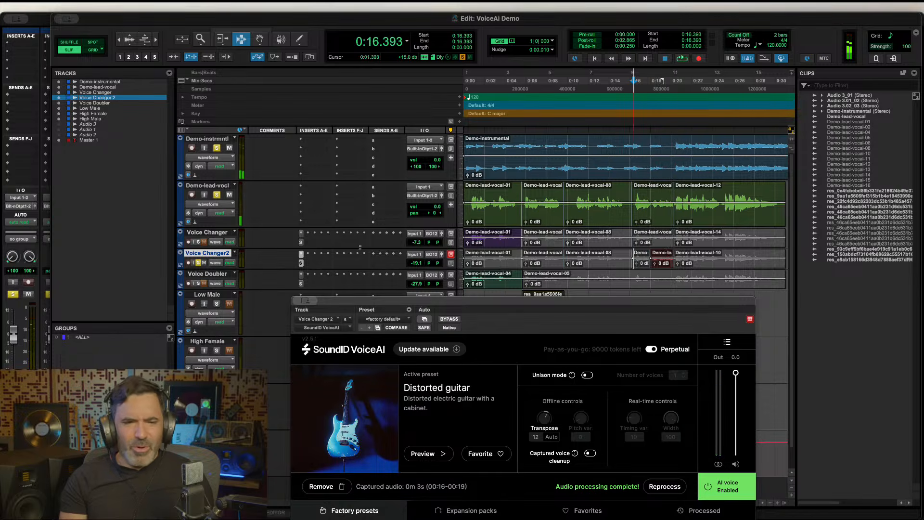
Unmute the 0:16.253 to 0:18.018 clip section on the Voice Changer 2 track.
{"action": "left_click", "coordinate": [642, 263]}
{"action": "key", "text": "super+m"}
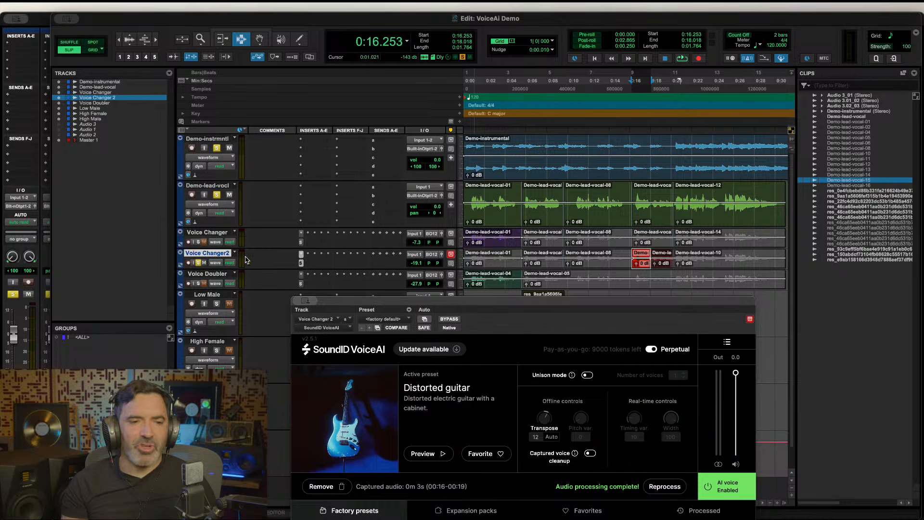
{"action": "left_click", "coordinate": [459, 263]}
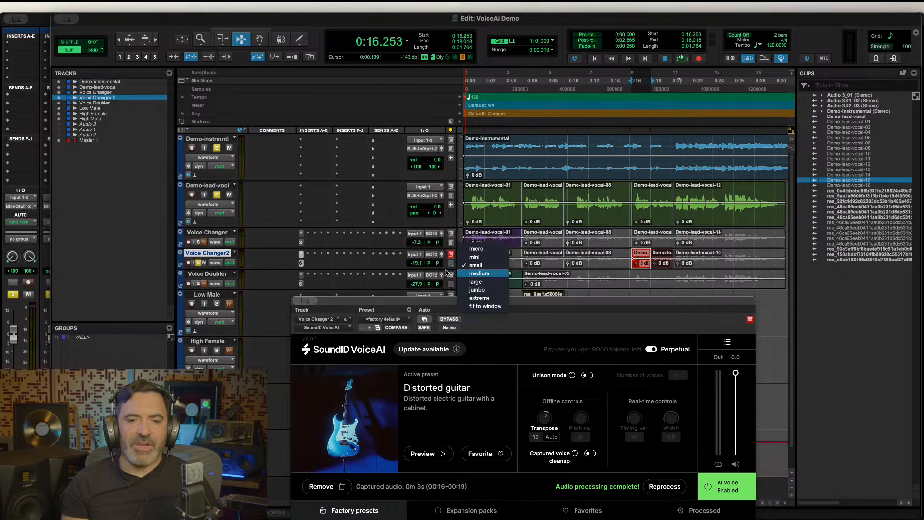
{"action": "left_click", "coordinate": [341, 257]}
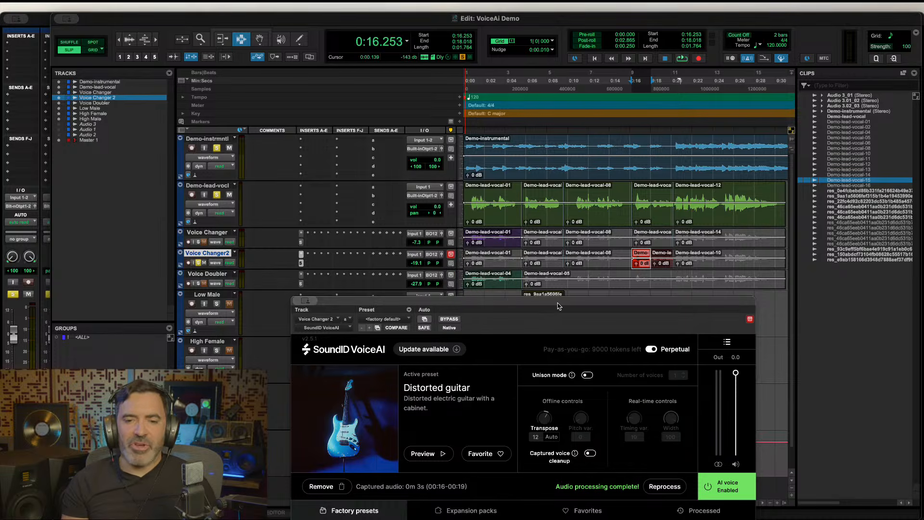
{"action": "left_click_drag", "start_coordinate": [555, 301], "coordinate": [645, 298]}
{"action": "left_click_drag", "start_coordinate": [543, 296], "coordinate": [625, 358]}
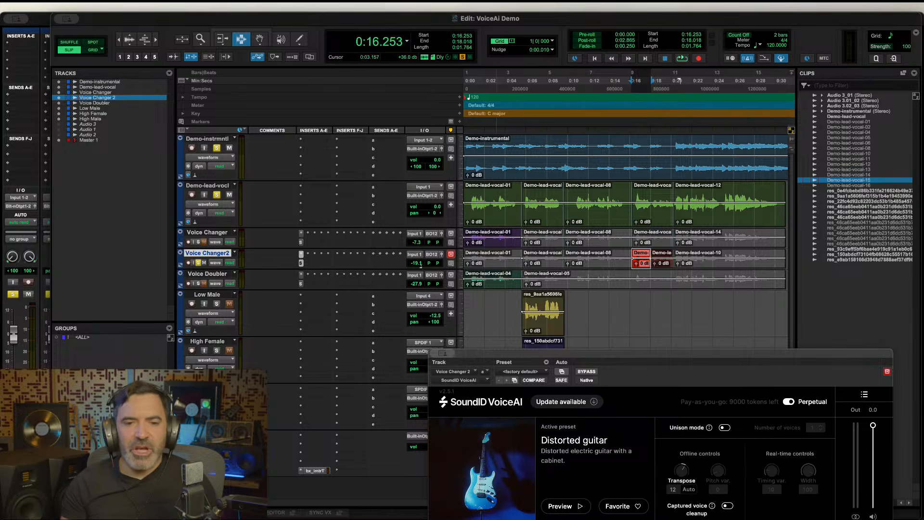
{"action": "left_click", "coordinate": [460, 266]}
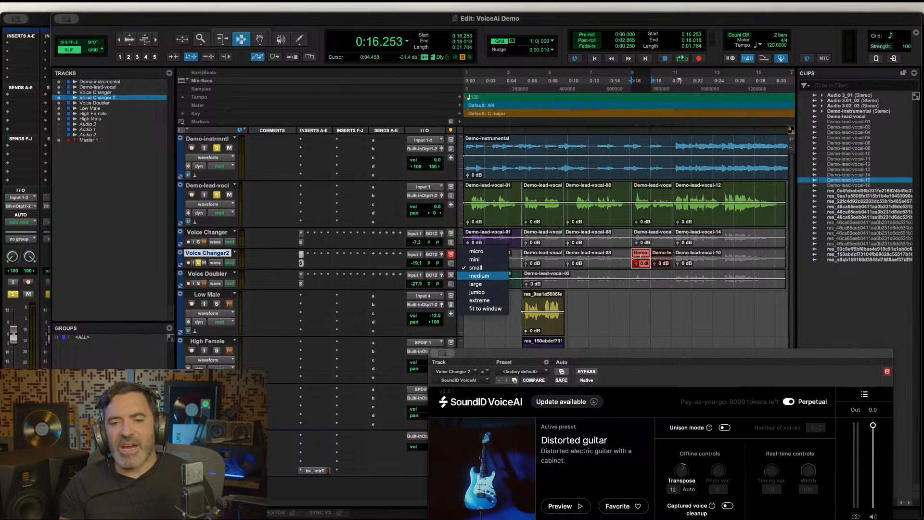
{"action": "left_click", "coordinate": [645, 353]}
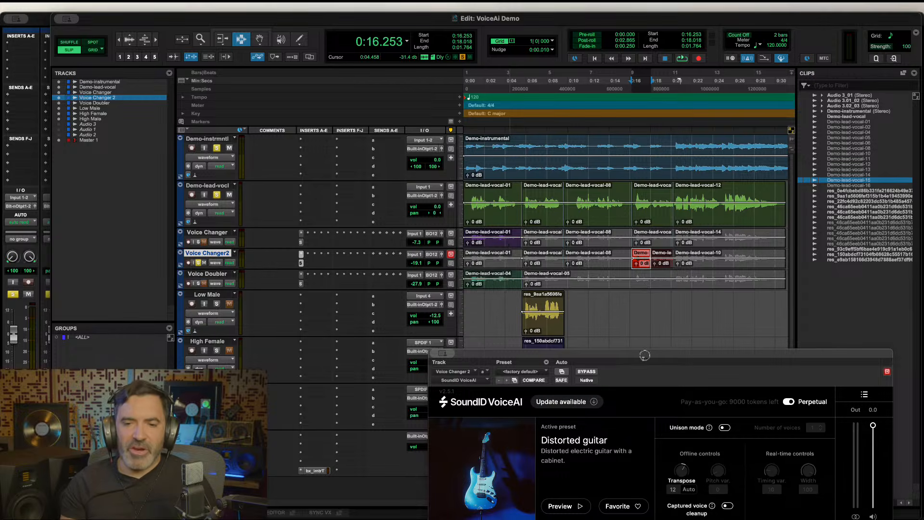
Move the plugin window just below the Voice Changer 2 track and play the unmuted Distorted guitar section from 0:16.300.
{"action": "left_click_drag", "start_coordinate": [645, 354], "coordinate": [583, 283]}
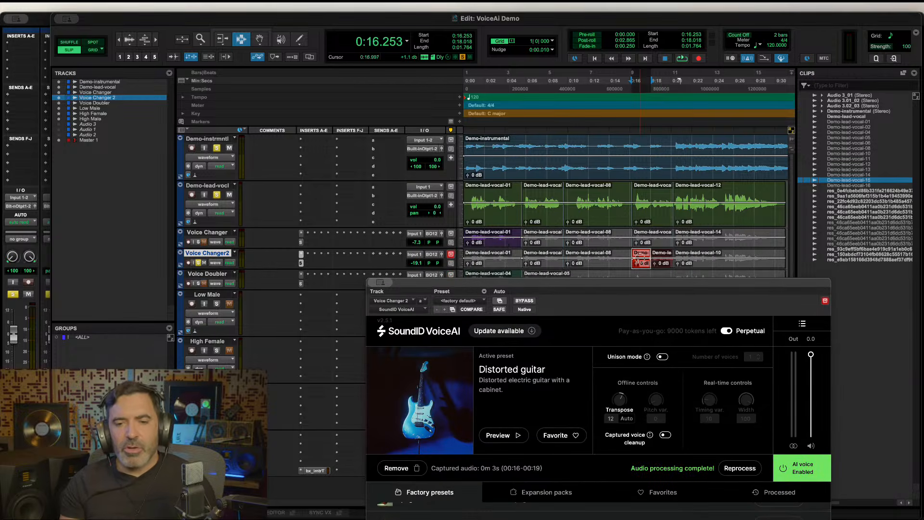
{"action": "left_click", "coordinate": [659, 263], "text": "shift"}
{"action": "left_click", "coordinate": [631, 218]}
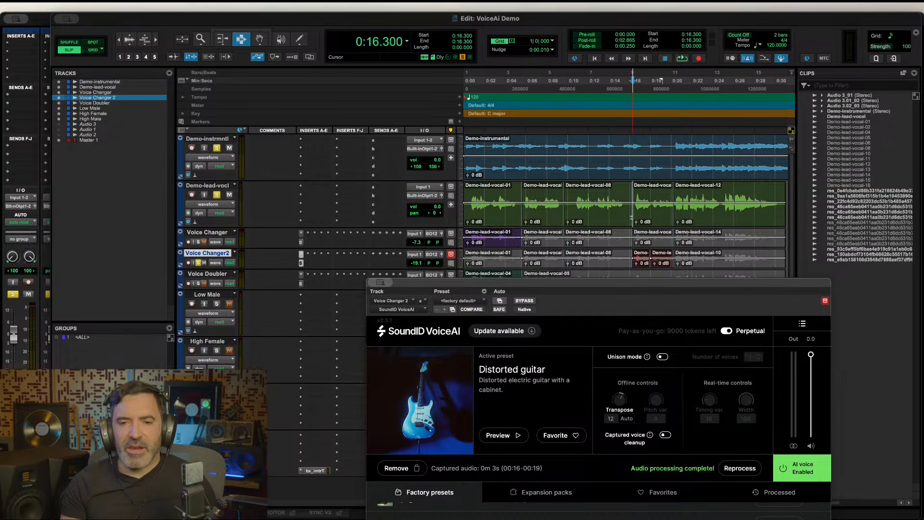
{"action": "key", "text": "space"}
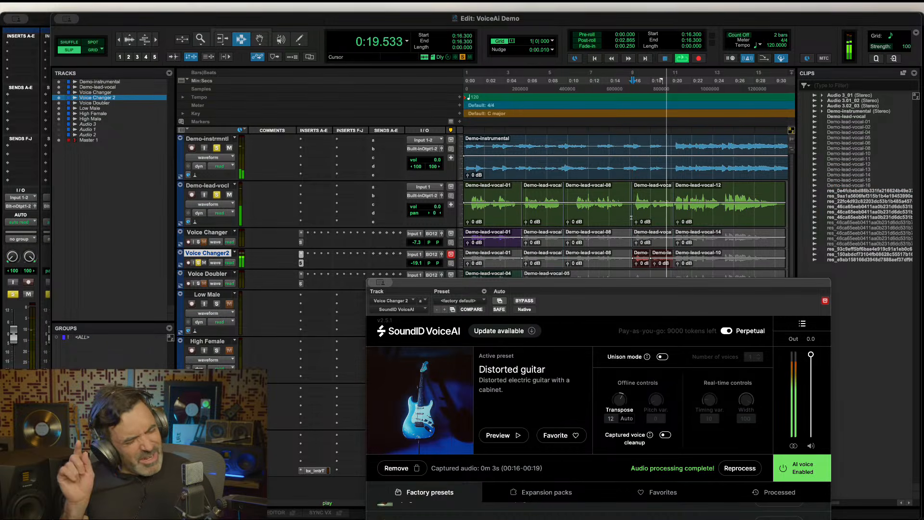
{"action": "key", "text": "space"}
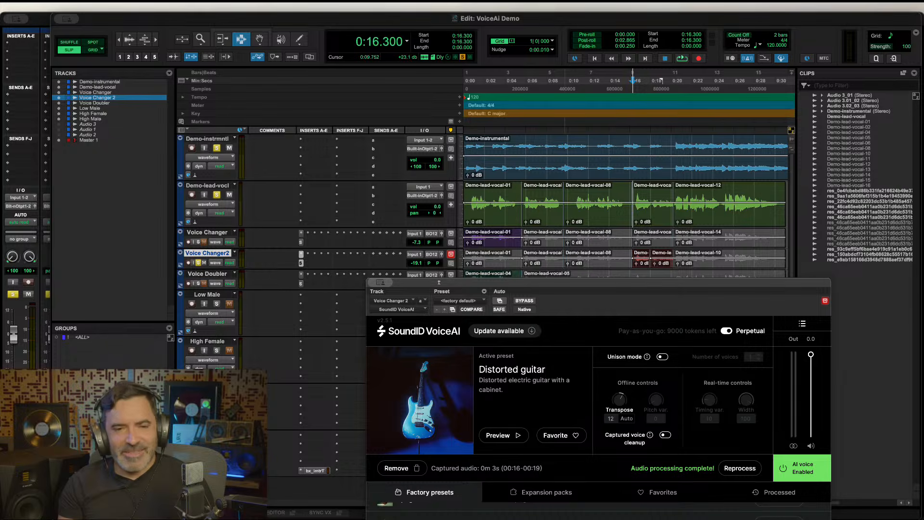
Set the Voice Changer 2 track to medium height with its volume view, and move the plugin window clear of the track.
{"action": "left_click", "coordinate": [460, 269]}
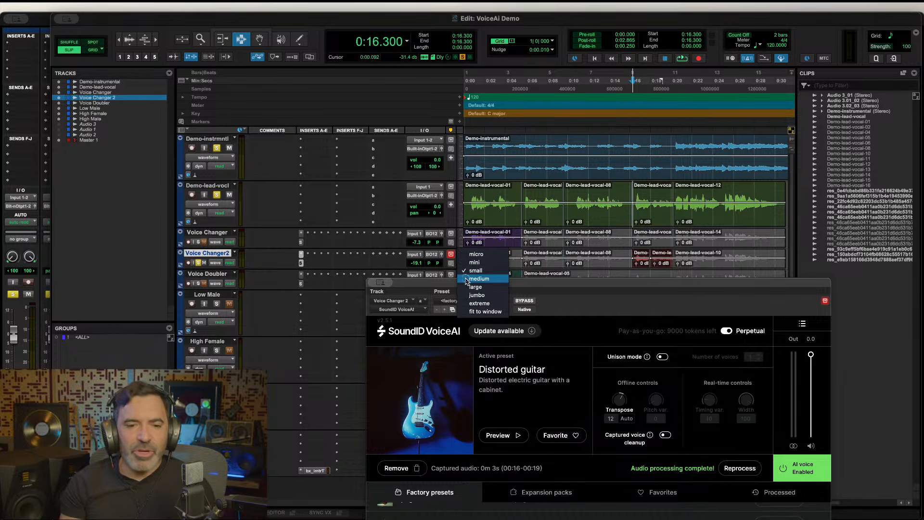
{"action": "left_click", "coordinate": [466, 279]}
{"action": "left_click", "coordinate": [220, 272]}
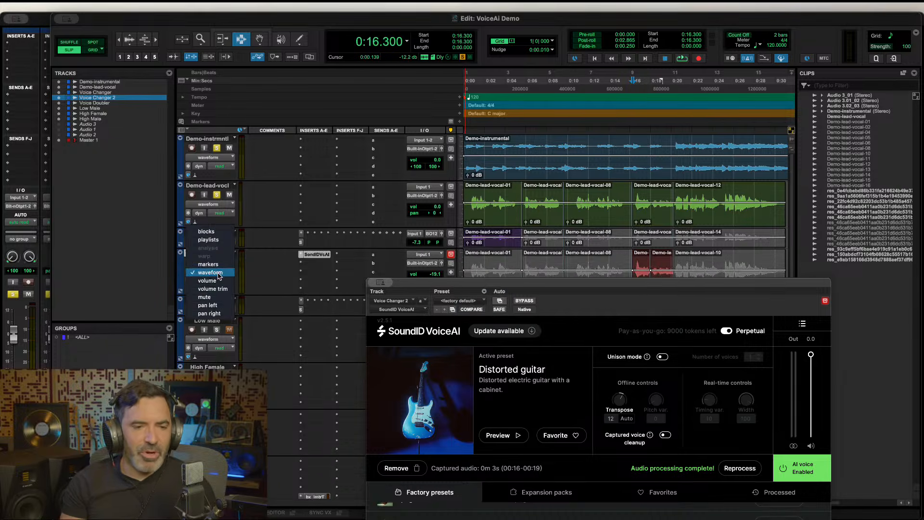
{"action": "left_click", "coordinate": [219, 284]}
{"action": "left_click_drag", "start_coordinate": [679, 284], "coordinate": [683, 363]}
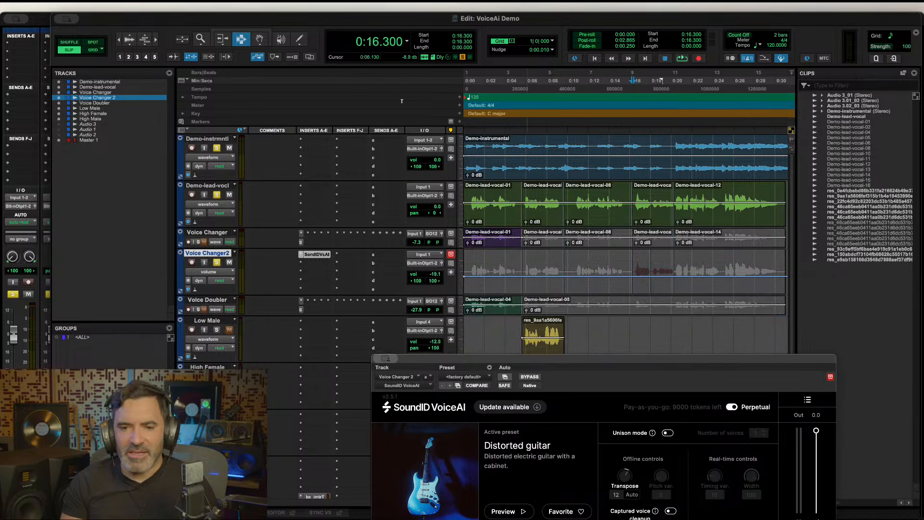
Try dipping the Voice Changer 2 volume automation from about 0:16.6 to 0:18.6 with the Grabber tool, and play it from 0:16.718.
{"action": "left_click", "coordinate": [260, 39]}
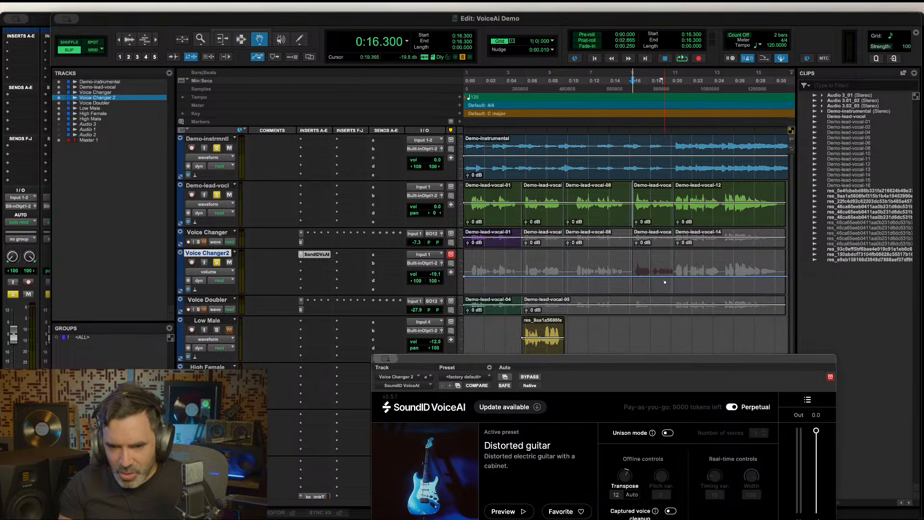
{"action": "mouse_move", "coordinate": [646, 283]}
{"action": "left_mouse_down"}
{"action": "mouse_move", "coordinate": [645, 301]}
{"action": "mouse_move", "coordinate": [656, 294]}
{"action": "left_mouse_up"}
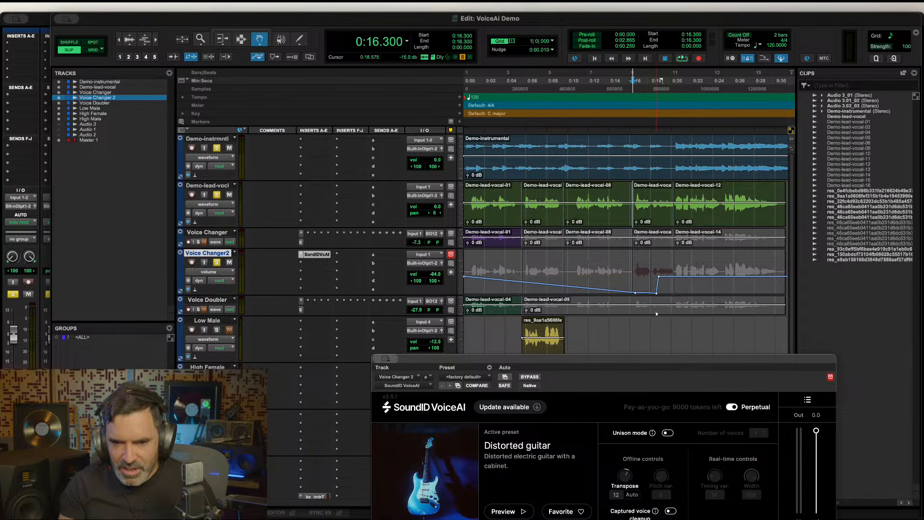
{"action": "left_click", "coordinate": [245, 42]}
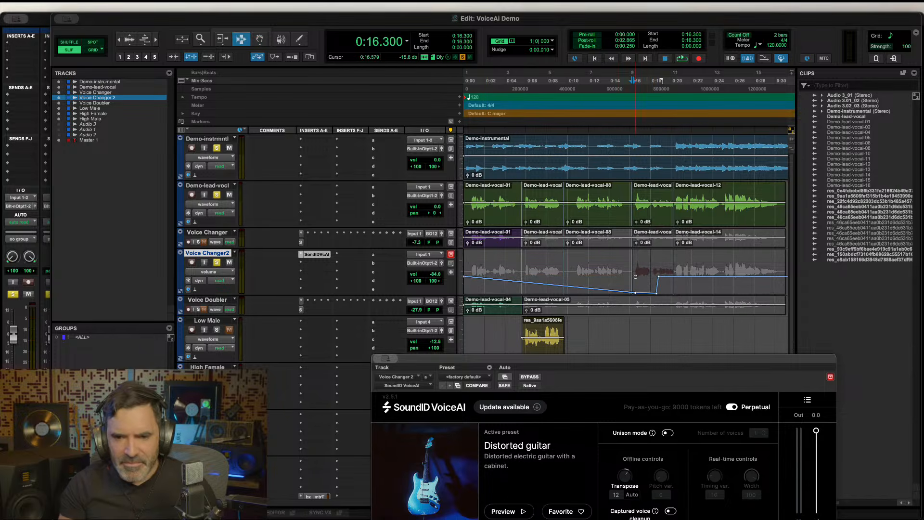
{"action": "key", "text": "space"}
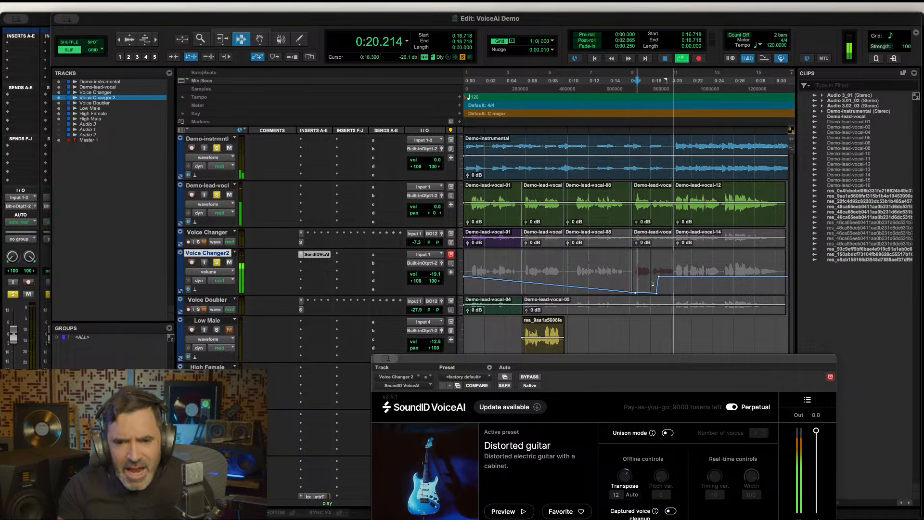
{"action": "key", "text": "space"}
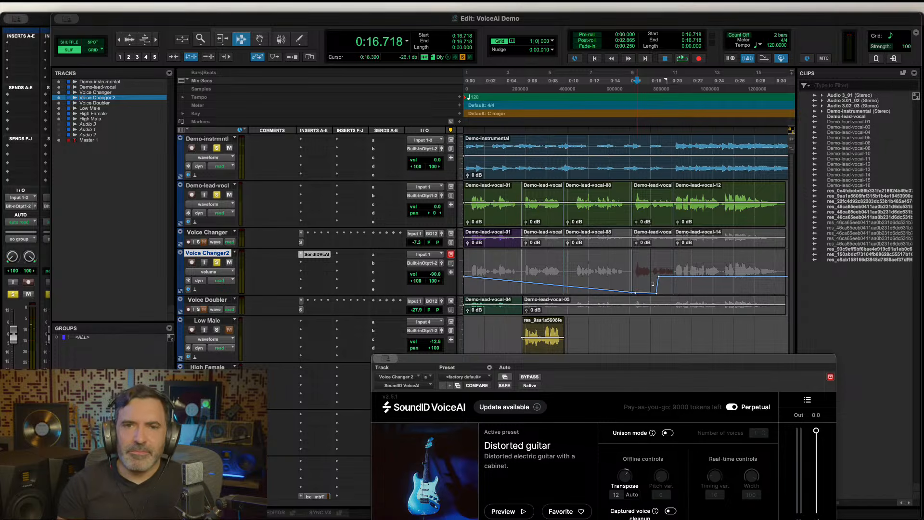
Undo the volume automation dip on the Voice Changer 2 track.
{"action": "key", "text": "super+z"}
{"action": "key", "text": "super+z"}
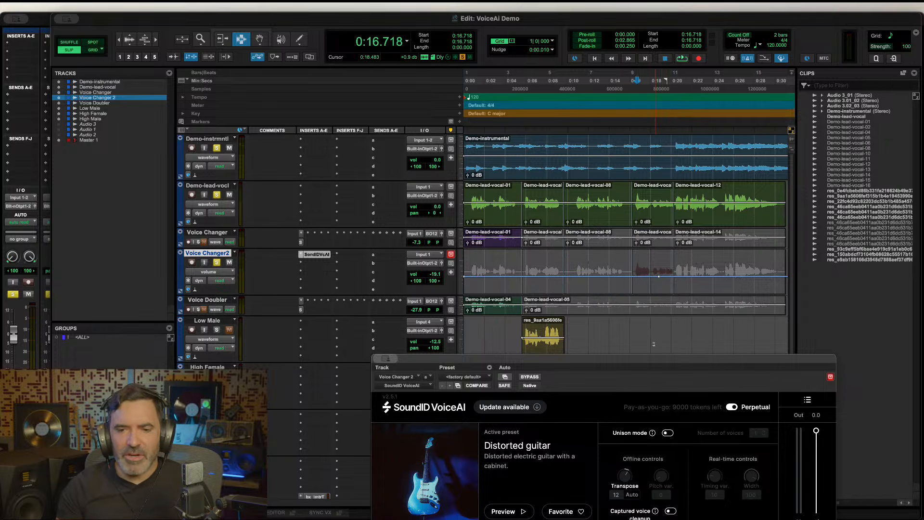
Select the Voice Changer 2 section from 0:16.253 to 0:20.247 and make Saxophone the active factory preset.
{"action": "left_click_drag", "start_coordinate": [674, 360], "coordinate": [664, 318]}
{"action": "left_click_drag", "start_coordinate": [634, 283], "coordinate": [660, 283]}
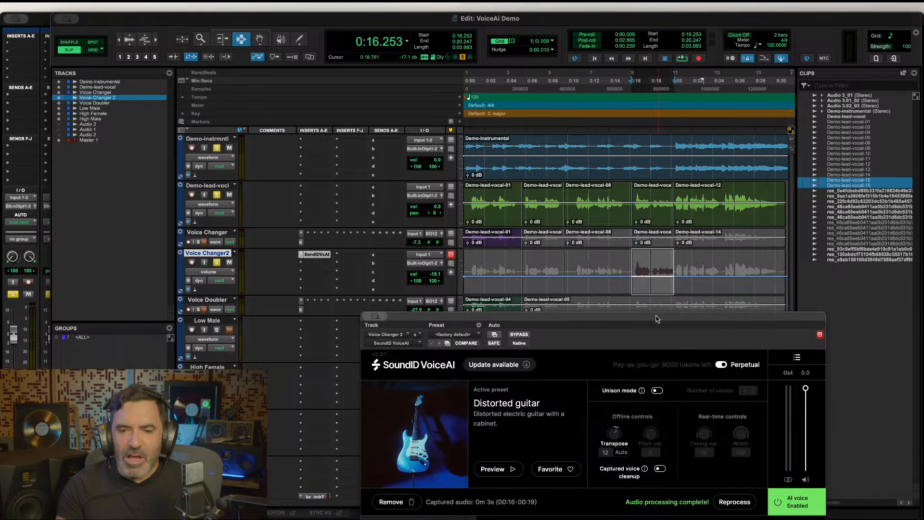
{"action": "left_click_drag", "start_coordinate": [657, 319], "coordinate": [619, 49]}
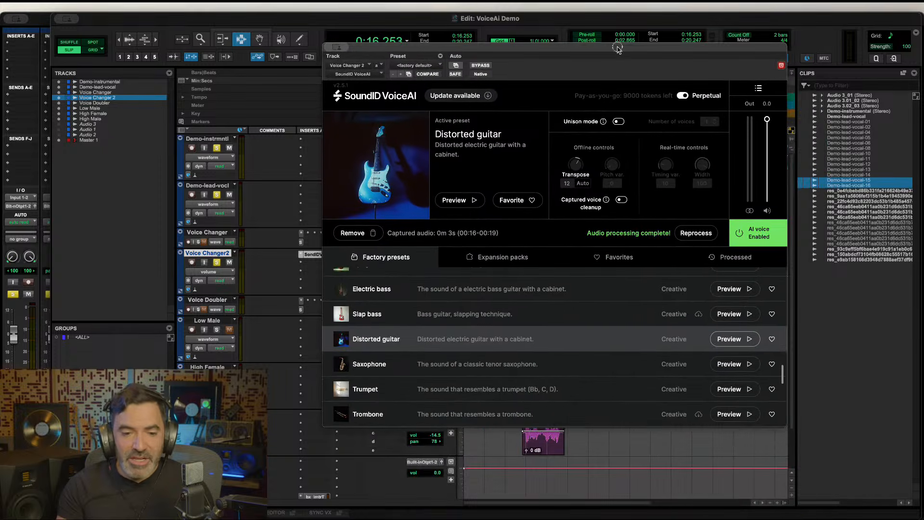
{"action": "left_click", "coordinate": [528, 369]}
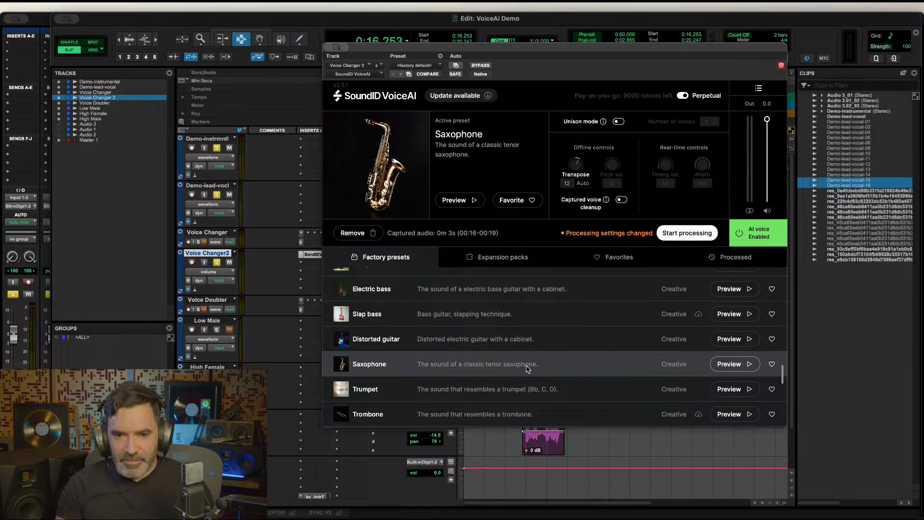
Set the transpose to Auto, preview the Saxophone voice, and process the captured audio with it.
{"action": "left_click", "coordinate": [583, 184]}
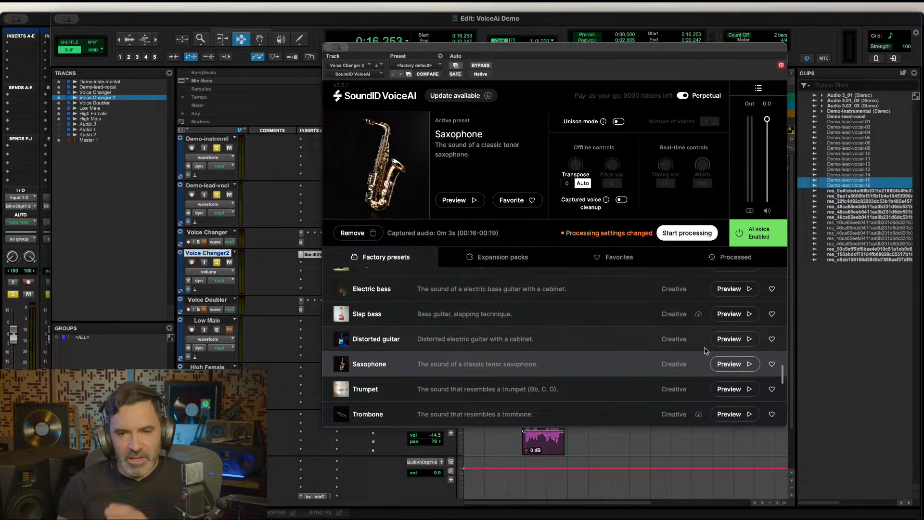
{"action": "left_click", "coordinate": [749, 365]}
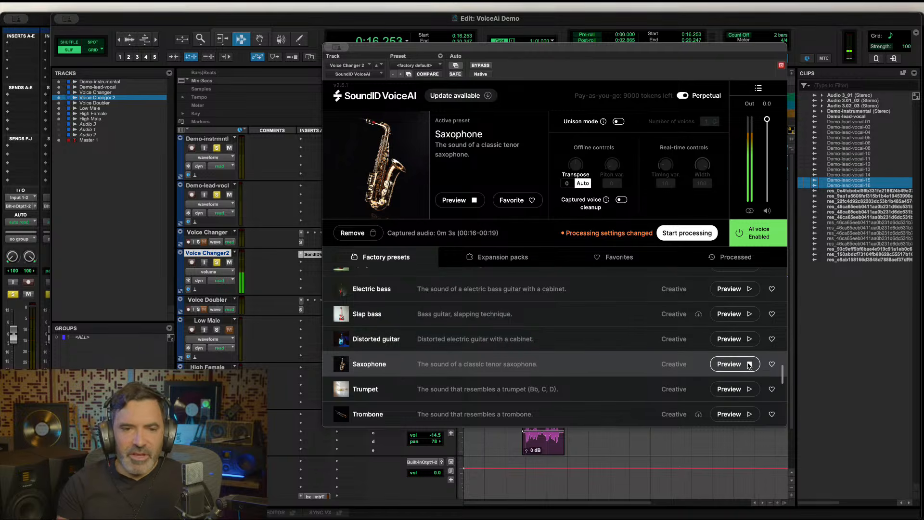
{"action": "left_click", "coordinate": [684, 234]}
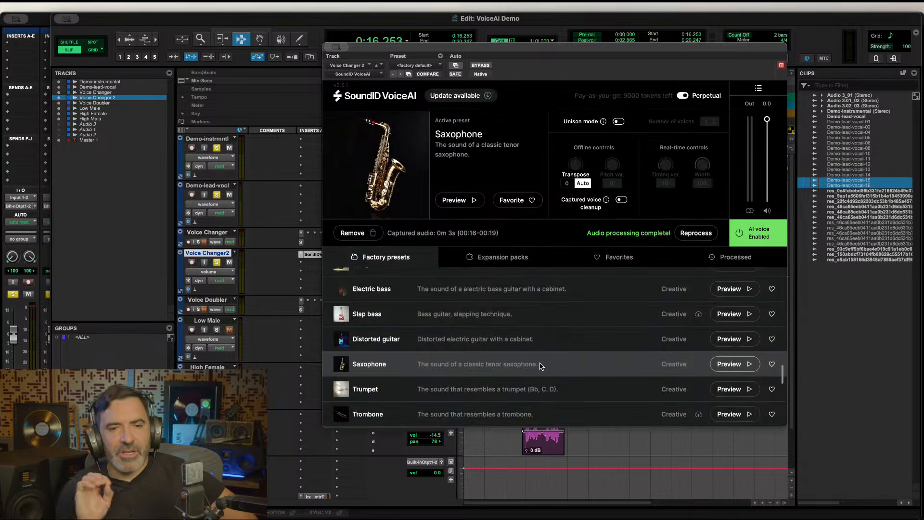
Move the plugin window below the Voice Changer tracks and play the Saxophone result with the vocal from 0:16.486.
{"action": "left_click_drag", "start_coordinate": [595, 54], "coordinate": [604, 388]}
{"action": "left_click", "coordinate": [632, 278]}
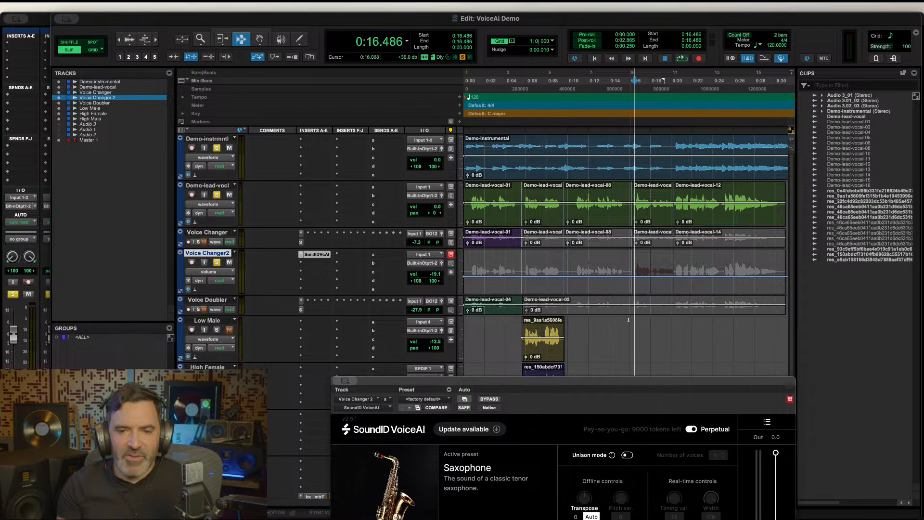
{"action": "key", "text": "space"}
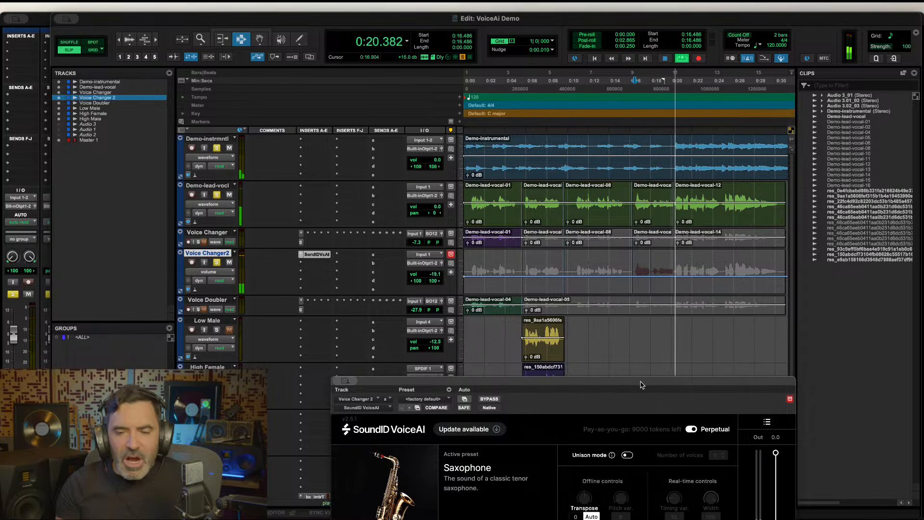
{"action": "key", "text": "space"}
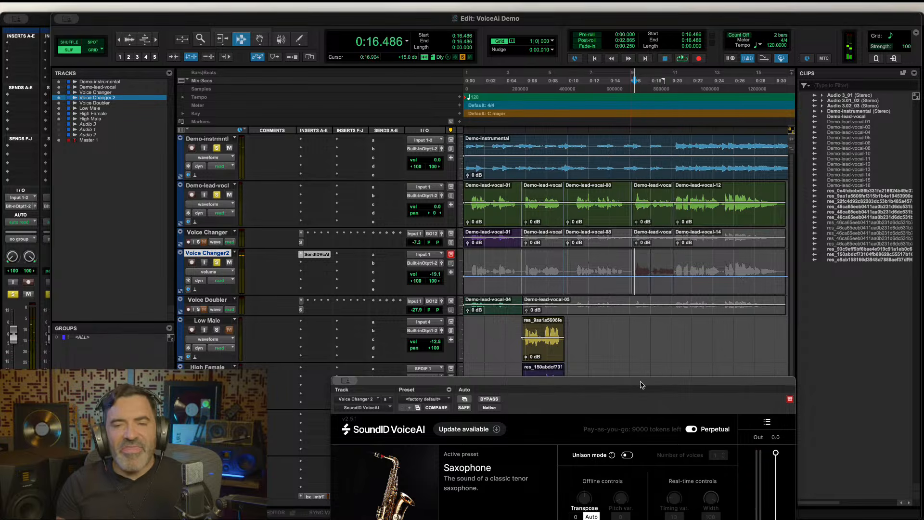
Take the Demo-lead-vocal and Demo-instrumental tracks out of solo and set the Voice Changer 2 volume to -2.6.
{"action": "left_click", "coordinate": [217, 195]}
{"action": "left_click", "coordinate": [217, 148]}
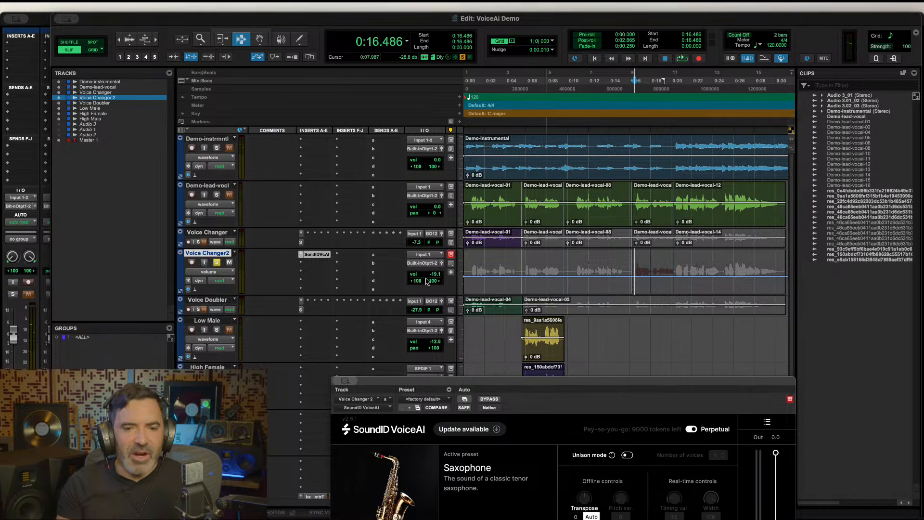
{"action": "mouse_move", "coordinate": [427, 281]}
{"action": "left_mouse_down"}
{"action": "mouse_move", "coordinate": [426, 260]}
{"action": "mouse_move", "coordinate": [430, 276]}
{"action": "left_mouse_up"}
Play the Saxophone result from 0:16.486 and place the playback start at 0:16.393.
{"action": "key", "text": "space"}
{"action": "key", "text": "space"}
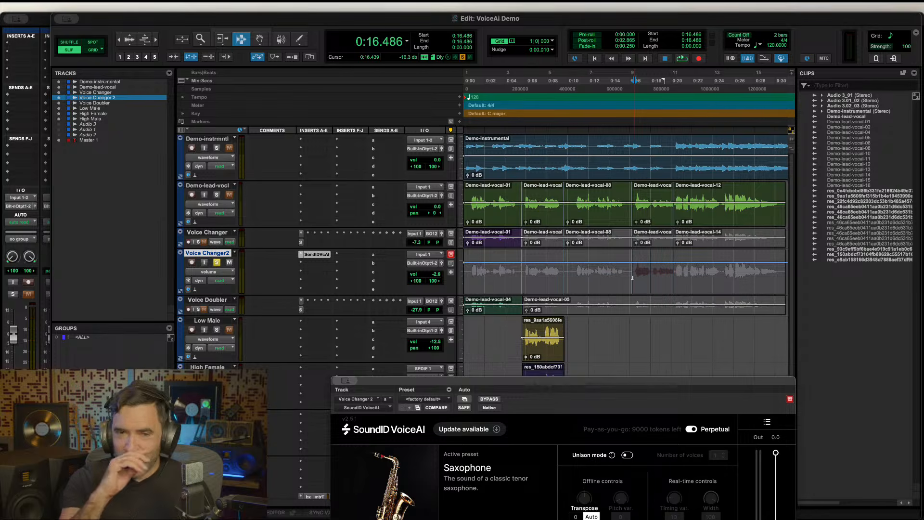
{"action": "key", "text": "space"}
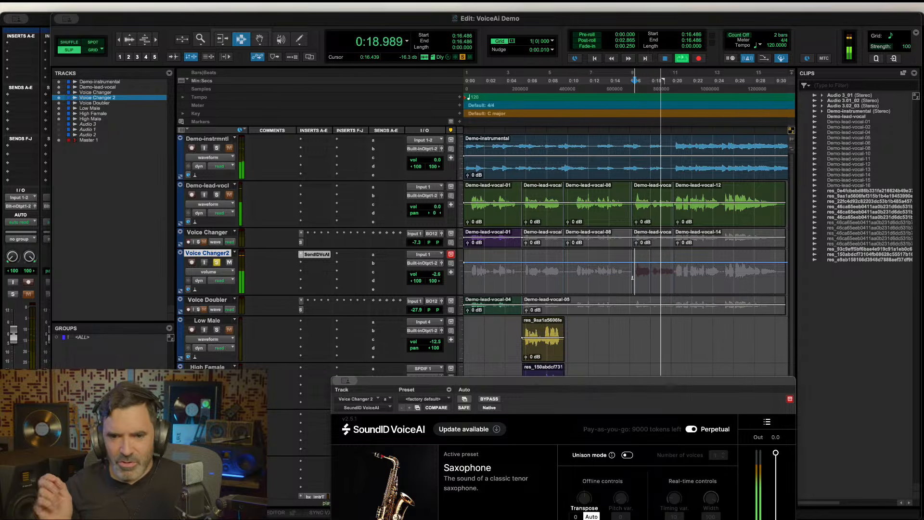
{"action": "key", "text": "space"}
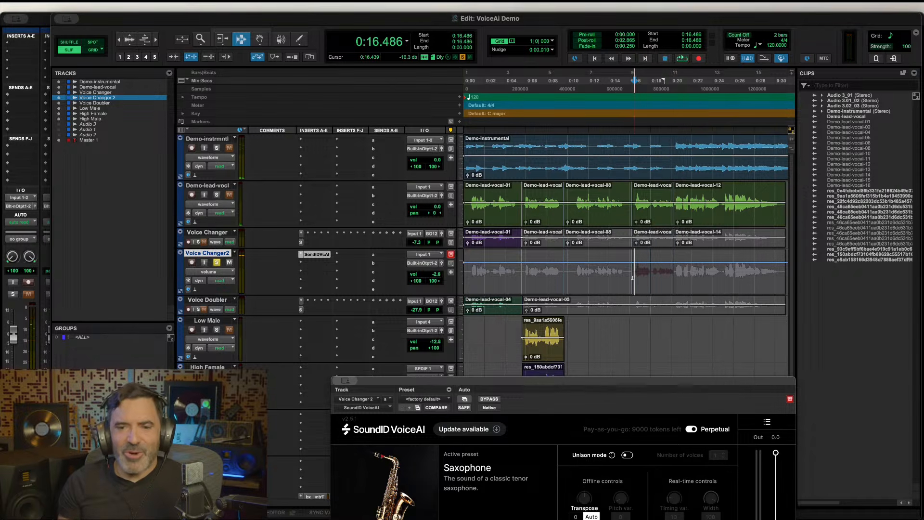
{"action": "left_click", "coordinate": [633, 276]}
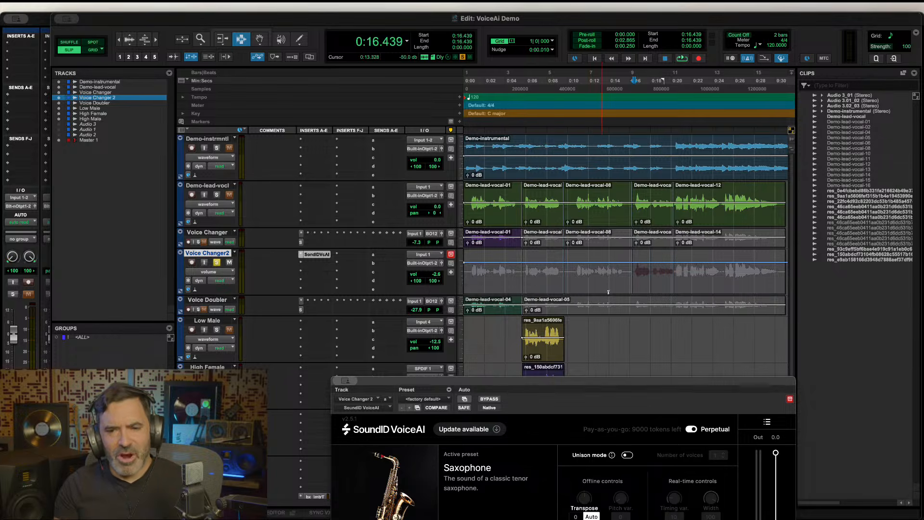
{"action": "left_click", "coordinate": [632, 282]}
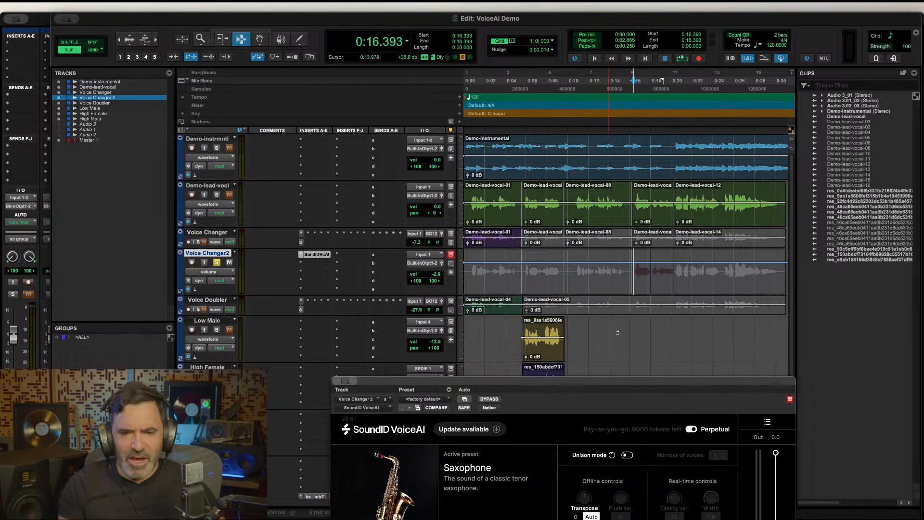
Set the Voice Changer 2 volume to -17.1 and play with only the Demo-instrumental and Demo-lead-vocal tracks in solo.
{"action": "left_click_drag", "start_coordinate": [436, 272], "coordinate": [435, 284]}
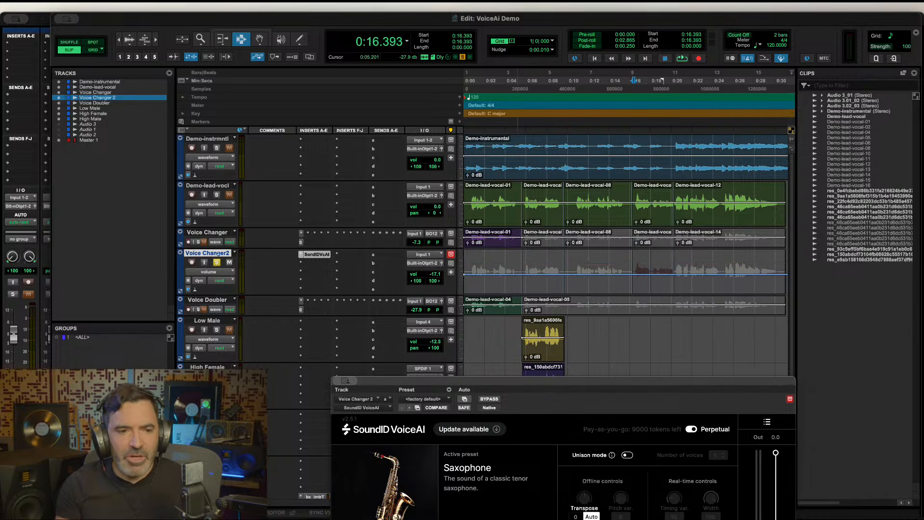
{"action": "left_click", "coordinate": [217, 195]}
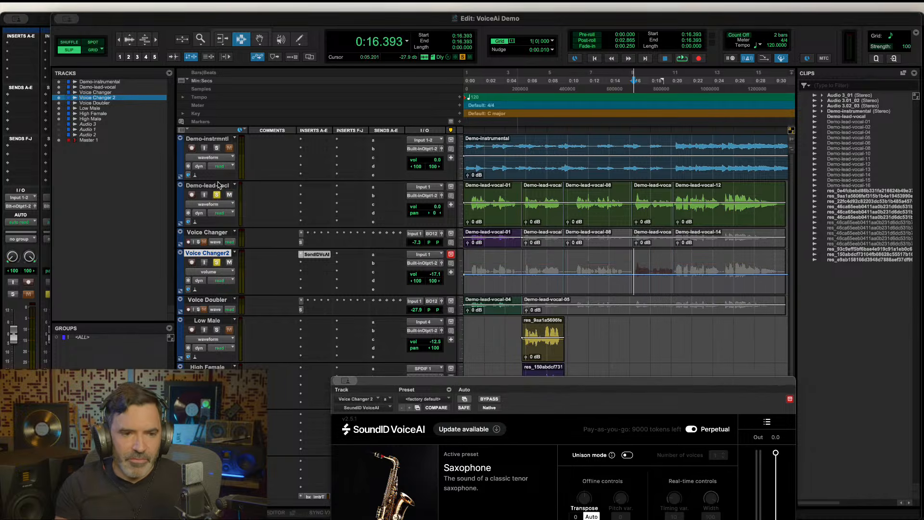
{"action": "left_click", "coordinate": [216, 148]}
{"action": "left_click", "coordinate": [217, 262]}
{"action": "key", "text": "space"}
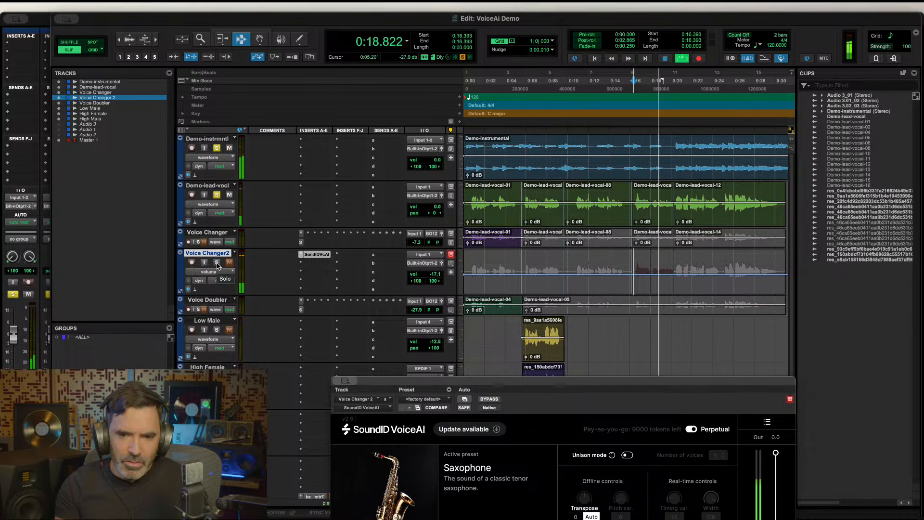
{"action": "key", "text": "space"}
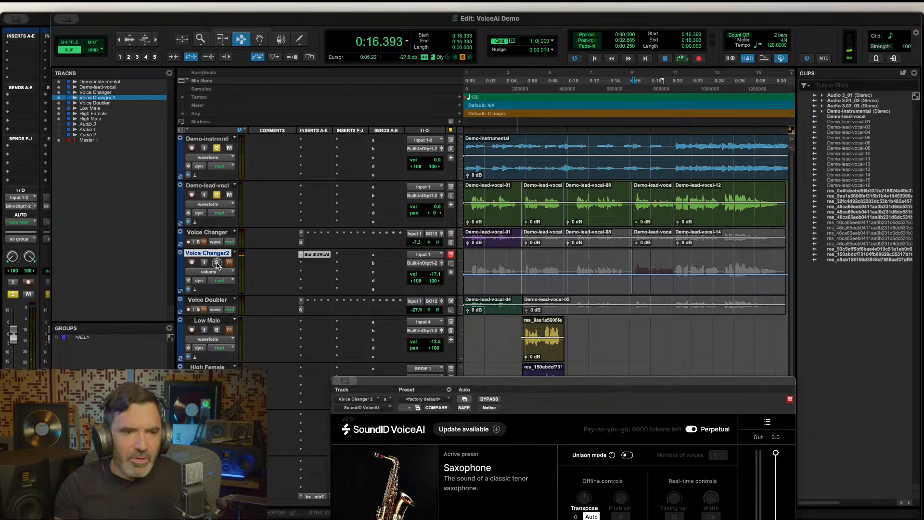
Play the section with Voice Changer 2 added to the solo and set its volume to -14.5.
{"action": "left_click", "coordinate": [217, 263]}
{"action": "key", "text": "space"}
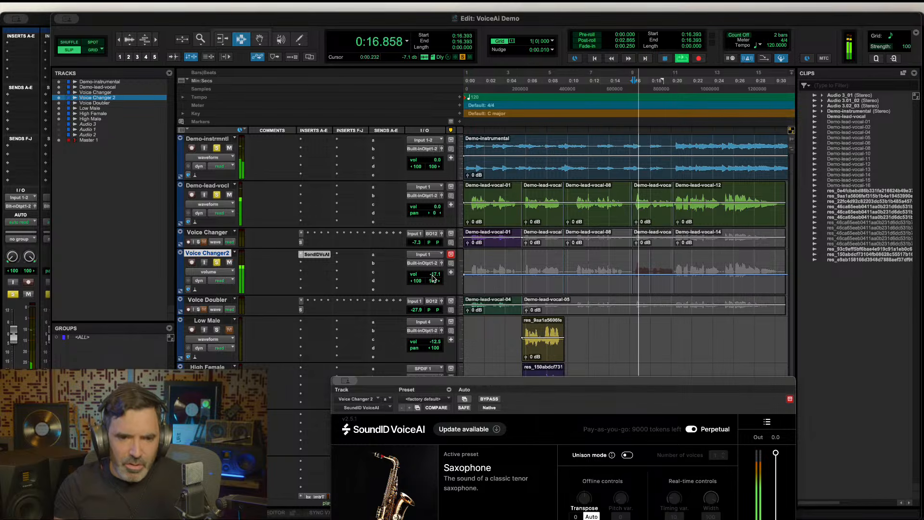
{"action": "left_click", "coordinate": [432, 274]}
{"action": "left_click_drag", "start_coordinate": [433, 275], "coordinate": [433, 277]}
{"action": "key", "text": "space"}
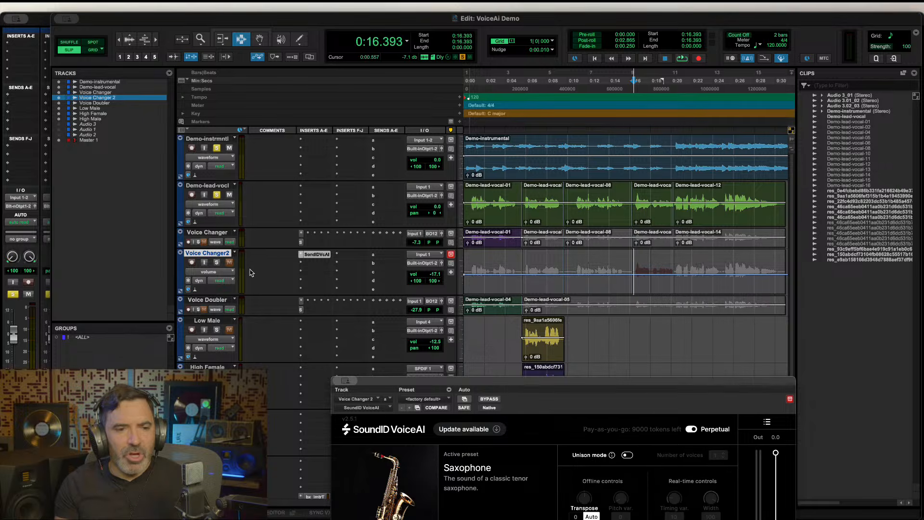
{"action": "left_click_drag", "start_coordinate": [413, 277], "coordinate": [412, 273]}
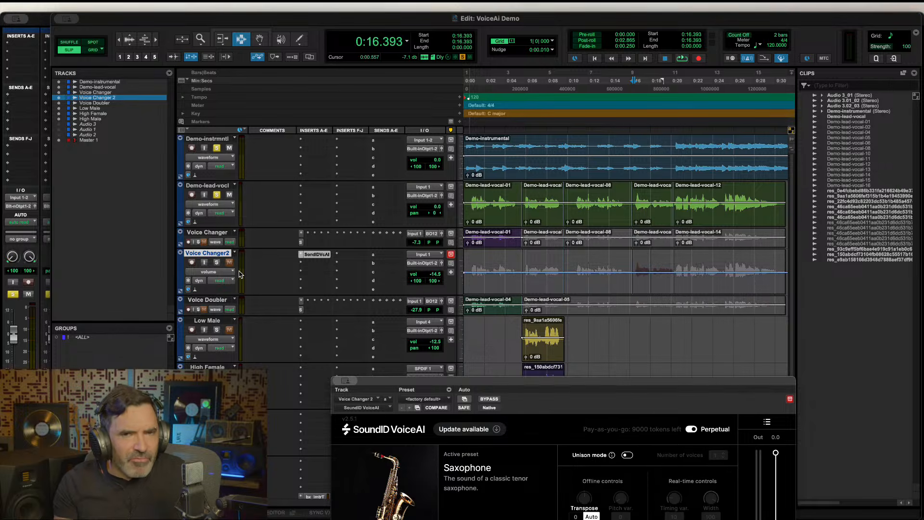
Play from 0:16.393 and switch the Voice Changer 2 solo on and off to compare the mix with and without the saxophone.
{"action": "key", "text": "space"}
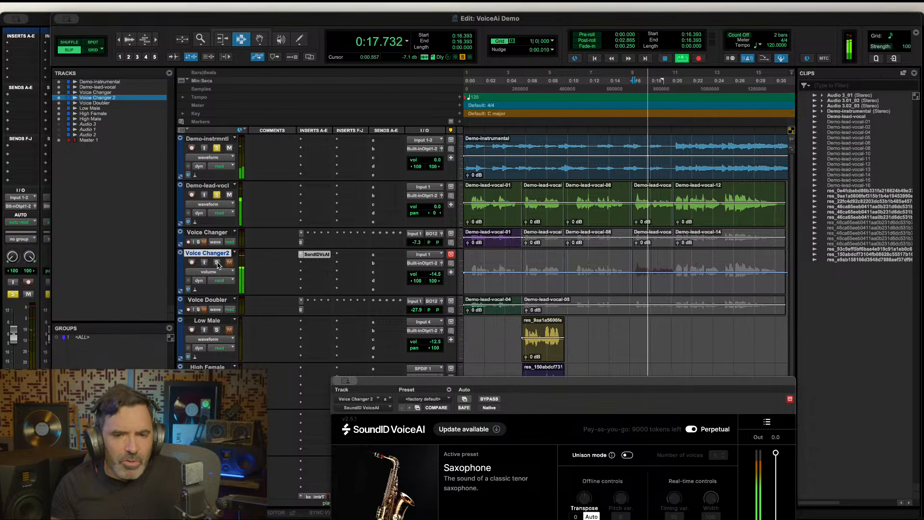
{"action": "left_click", "coordinate": [217, 262]}
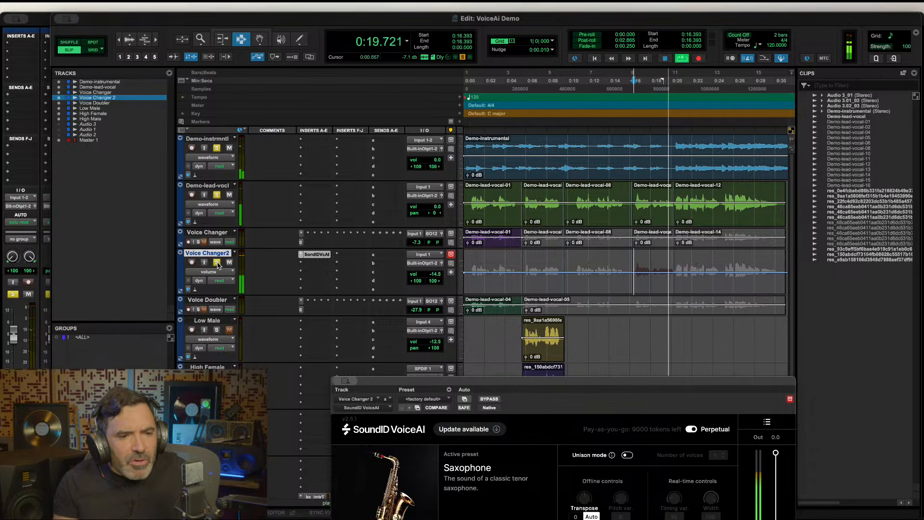
{"action": "left_click", "coordinate": [217, 263]}
{"action": "key", "text": "space"}
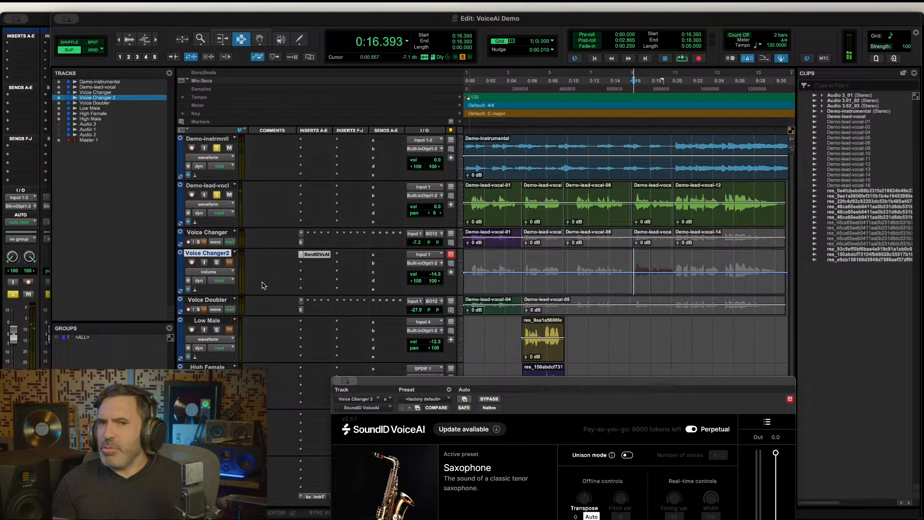
Move the plugin window up until its preset list shows and make Strings 1 the active factory preset.
{"action": "left_click_drag", "start_coordinate": [535, 383], "coordinate": [509, 294]}
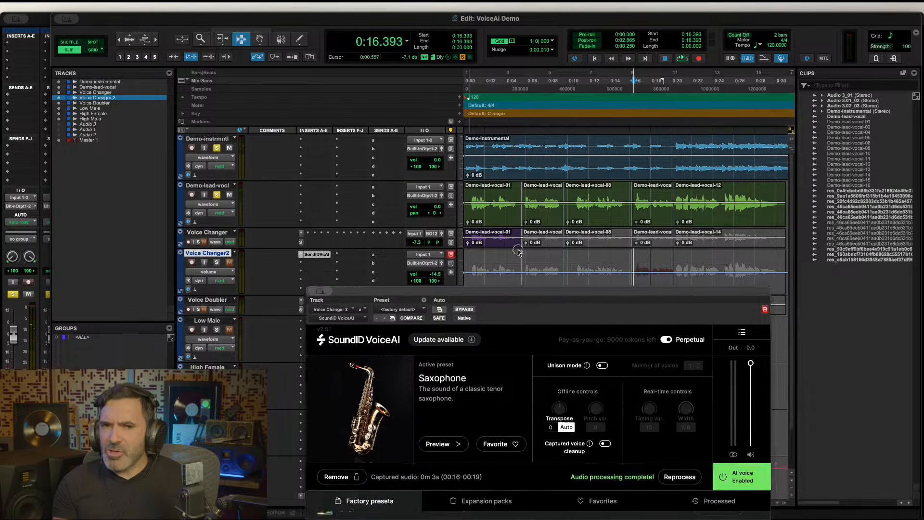
{"action": "left_click_drag", "start_coordinate": [519, 252], "coordinate": [571, 51]}
{"action": "scroll", "coordinate": [581, 372], "scroll_direction": "down", "scroll_amount": 2}
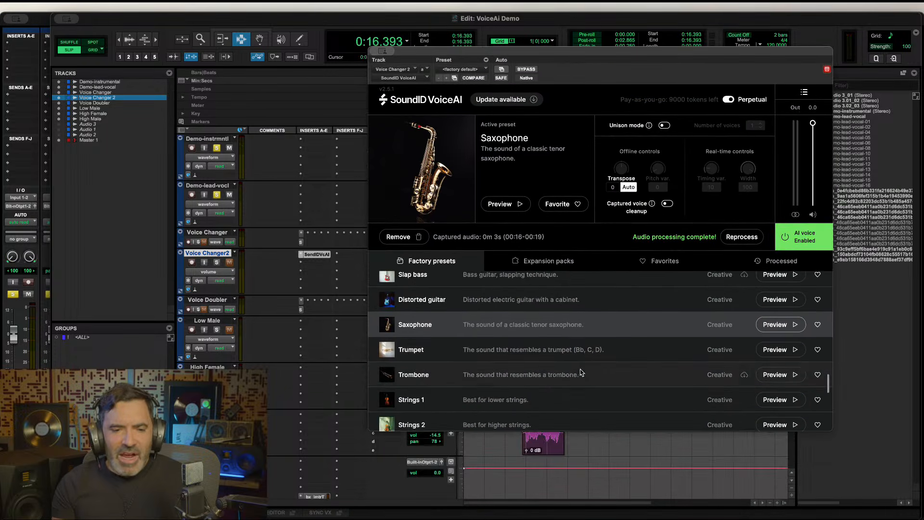
{"action": "scroll", "coordinate": [581, 372], "scroll_direction": "down", "scroll_amount": 1}
{"action": "left_click", "coordinate": [578, 381]}
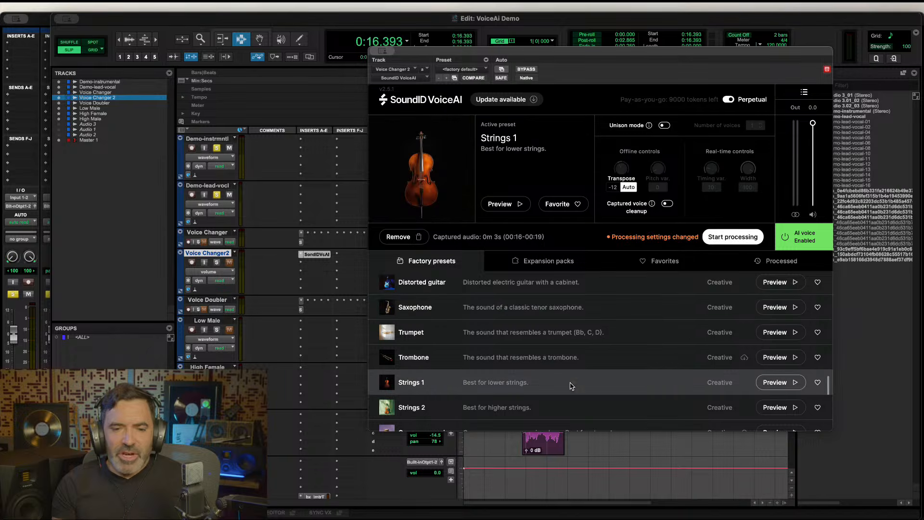
Put Voice Changer 2 back in solo and preview the Strings 1 and Strings 2 presets.
{"action": "left_click", "coordinate": [520, 205]}
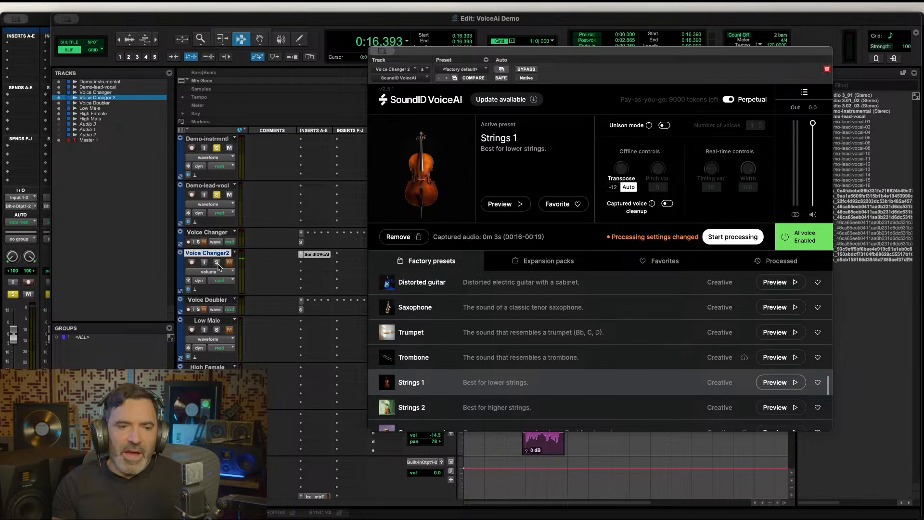
{"action": "left_click", "coordinate": [512, 204]}
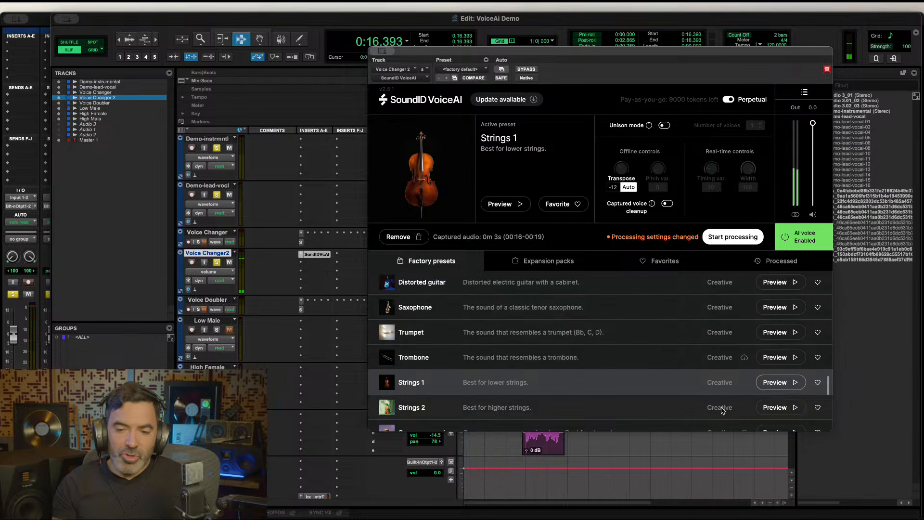
{"action": "left_click", "coordinate": [796, 408]}
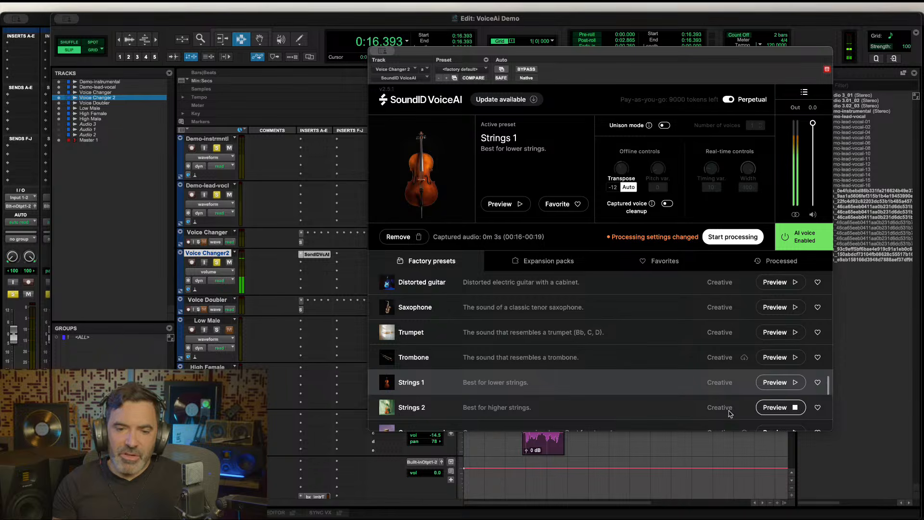
{"action": "left_click", "coordinate": [796, 383]}
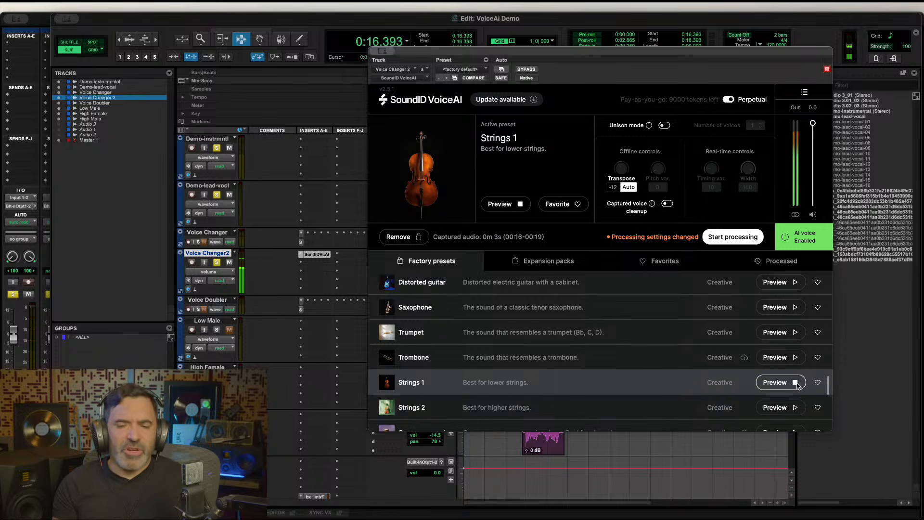
Process the captured audio with Strings 1 and play the result with the plugin window moved clear of the Voice Changer tracks.
{"action": "left_click", "coordinate": [732, 238]}
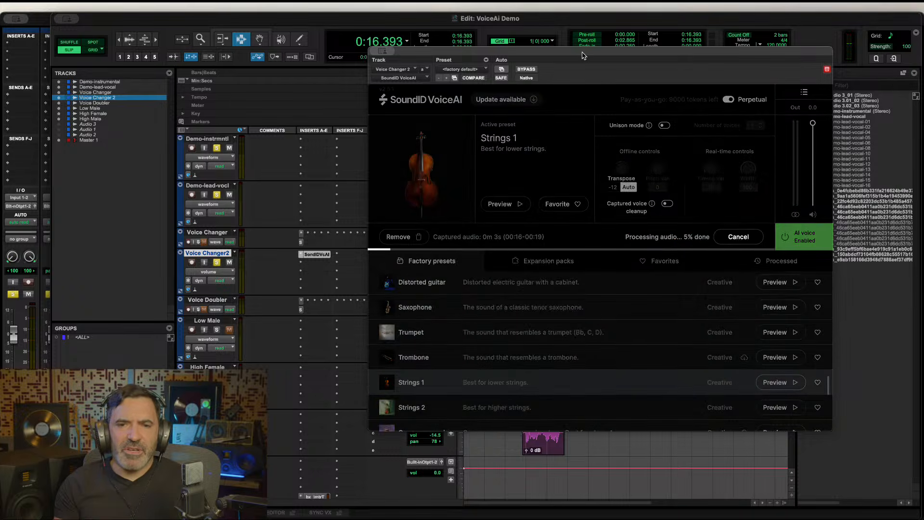
{"action": "left_click_drag", "start_coordinate": [582, 50], "coordinate": [553, 248]}
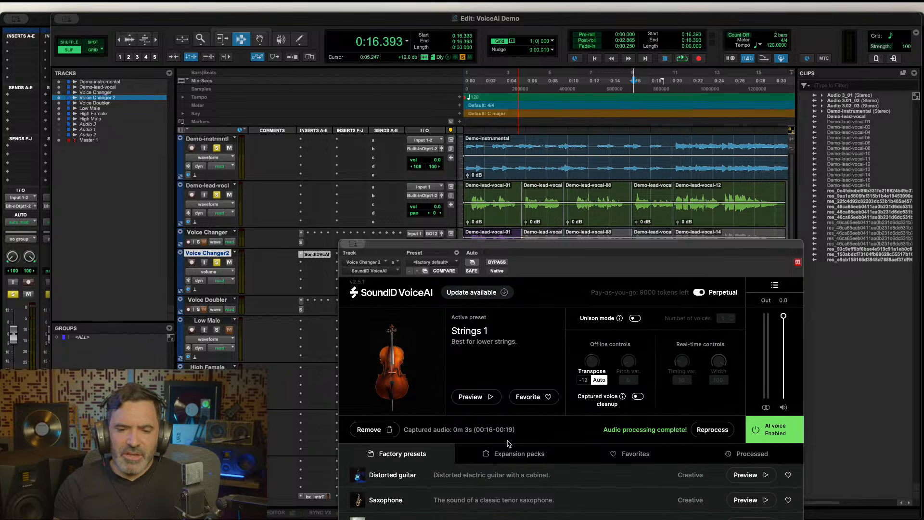
{"action": "left_click_drag", "start_coordinate": [623, 246], "coordinate": [631, 352]}
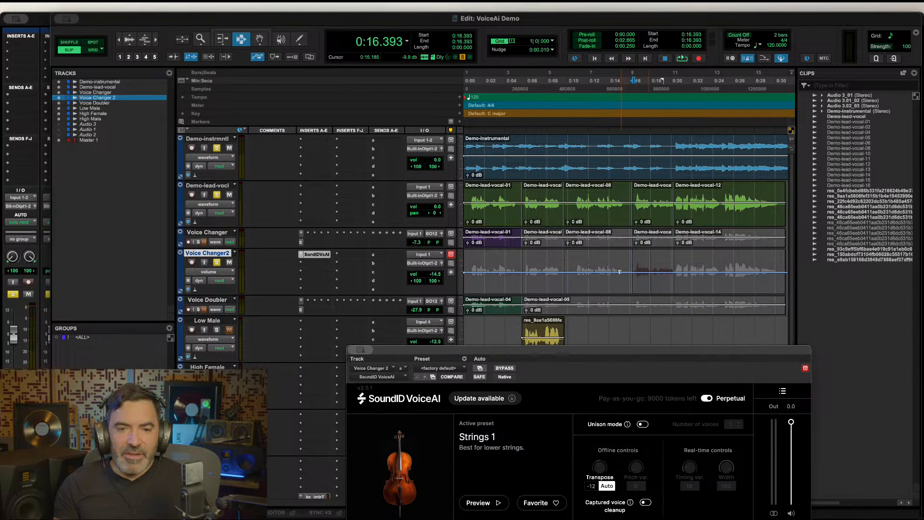
{"action": "key", "text": "space"}
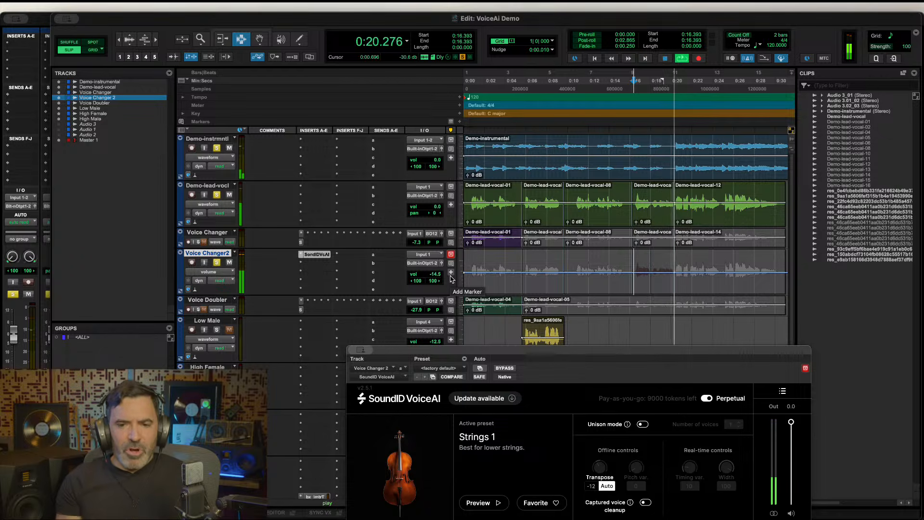
{"action": "key", "text": "space"}
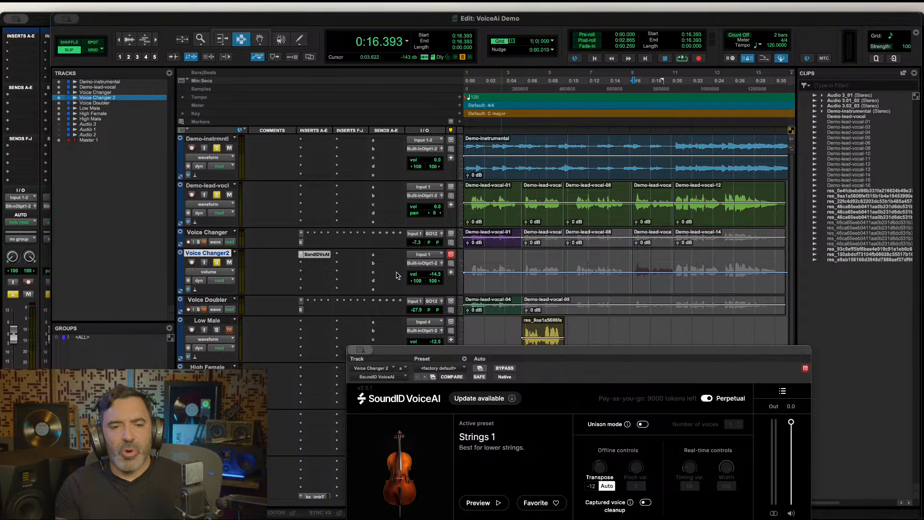
Lower the Voice Changer 2 volume to -24.9 while playing the Strings 1 result, starting playback from 0:16.346.
{"action": "key", "text": "space"}
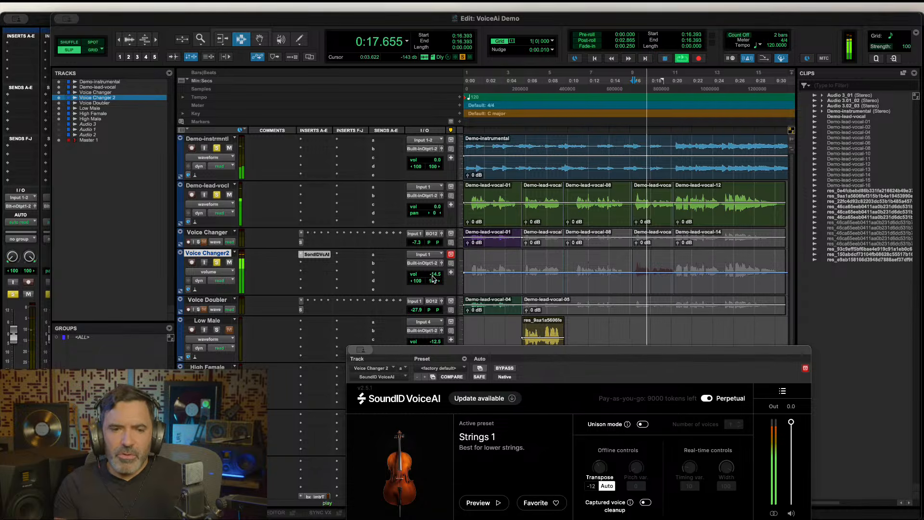
{"action": "left_click_drag", "start_coordinate": [433, 280], "coordinate": [433, 284]}
{"action": "key", "text": "space"}
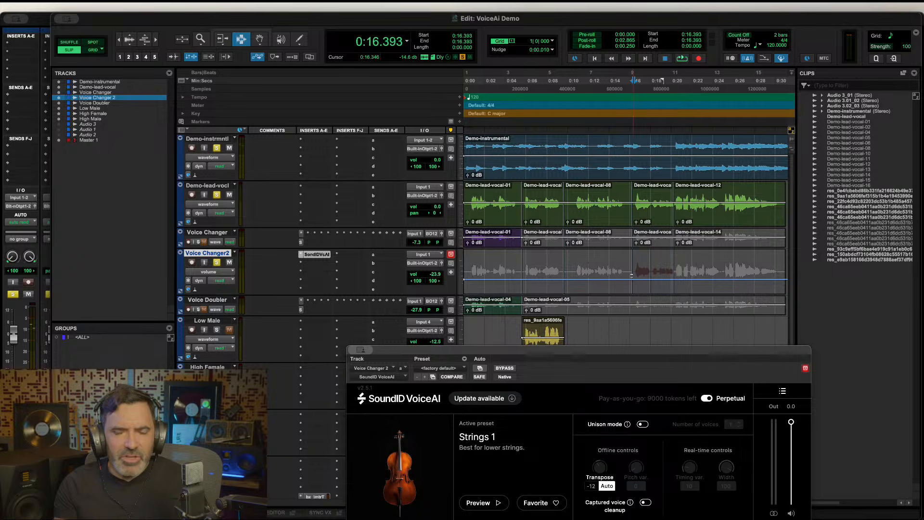
{"action": "left_click", "coordinate": [632, 276]}
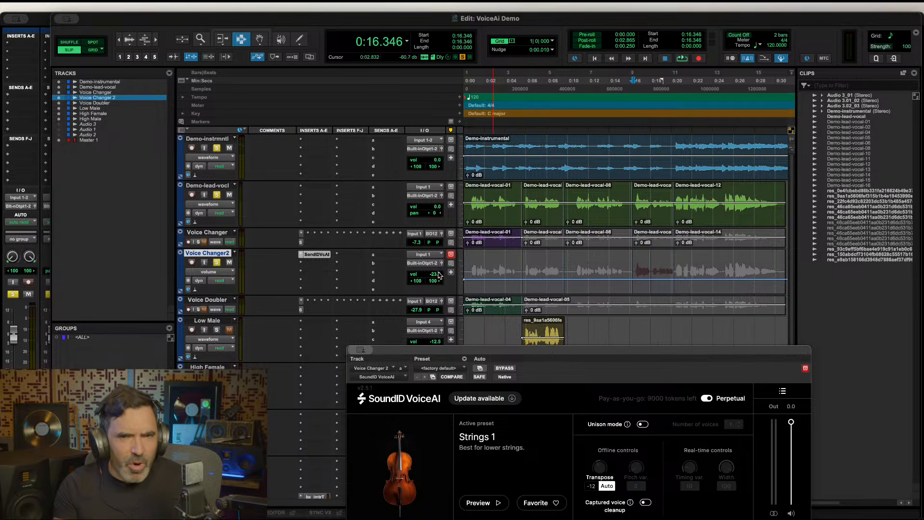
{"action": "key", "text": "space"}
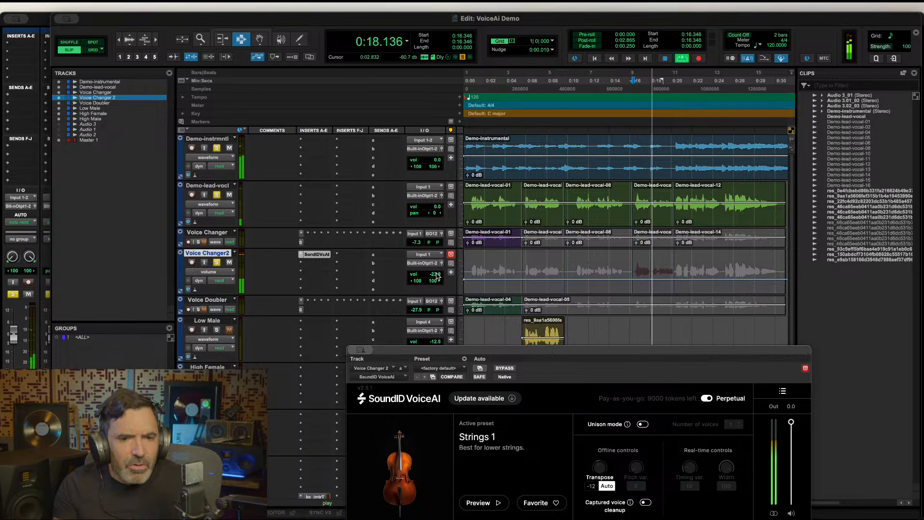
{"action": "left_click_drag", "start_coordinate": [437, 275], "coordinate": [437, 275]}
{"action": "key", "text": "space"}
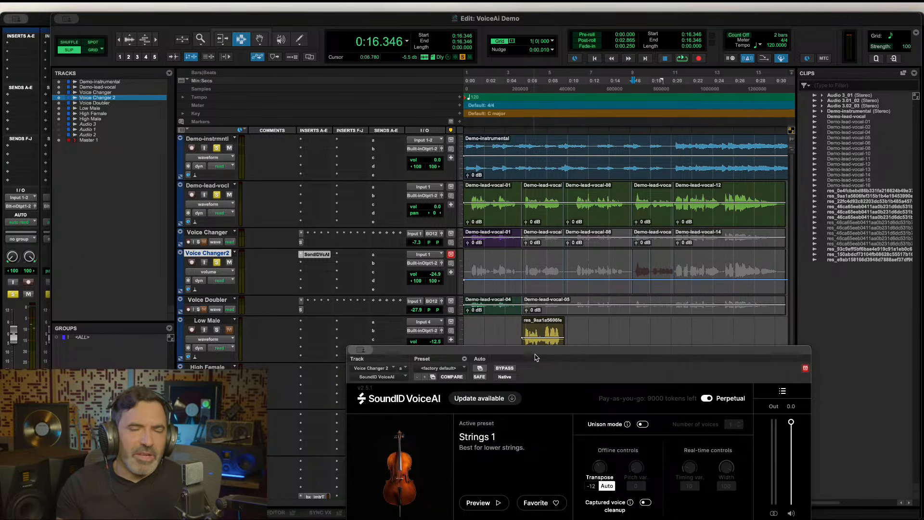
Move the plugin window back up over the tracks and make Distorted guitar the active factory preset.
{"action": "key", "text": "r"}
{"action": "key", "text": "r"}
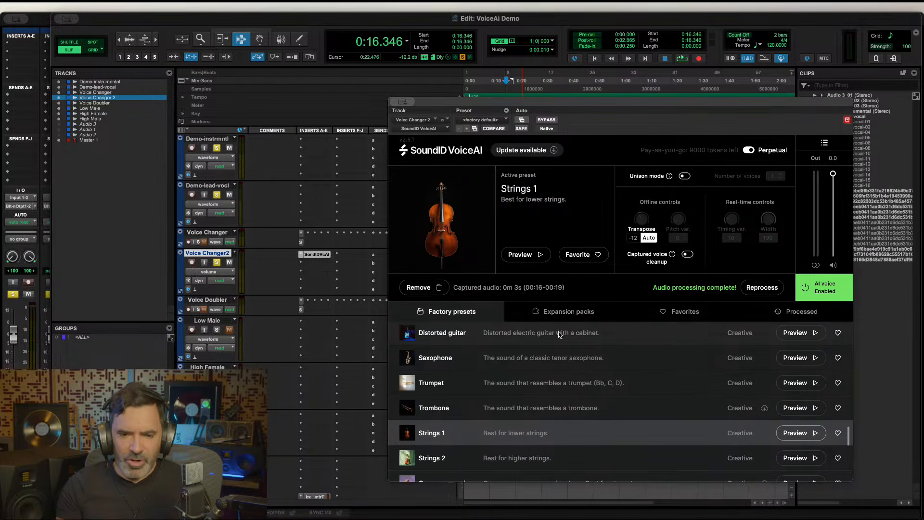
{"action": "left_click", "coordinate": [584, 330]}
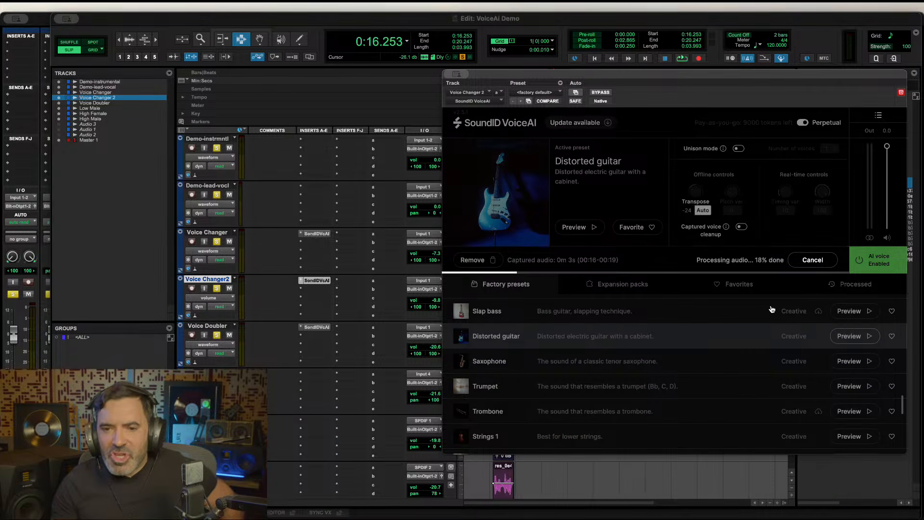
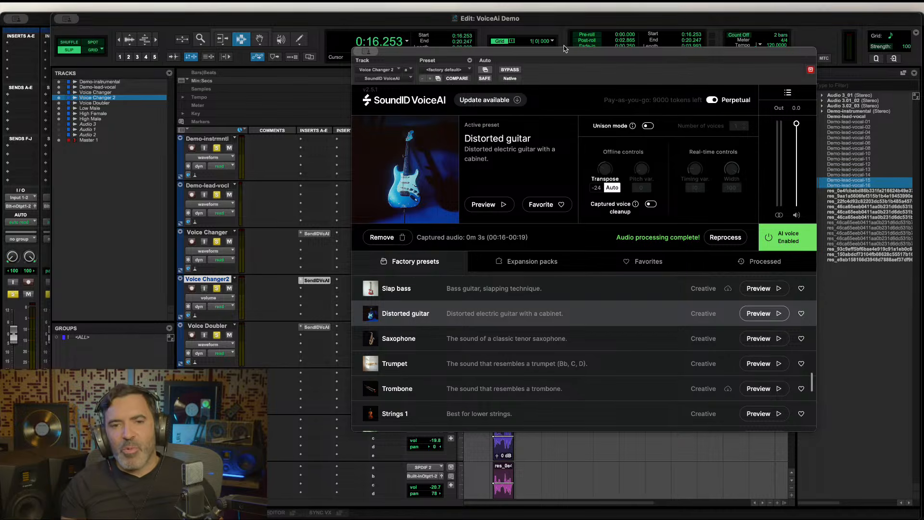
Move the plugin window further over the tracks, turn off automatic transposition for Distorted guitar and set Transpose to 4.
{"action": "left_click_drag", "start_coordinate": [563, 56], "coordinate": [484, 39]}
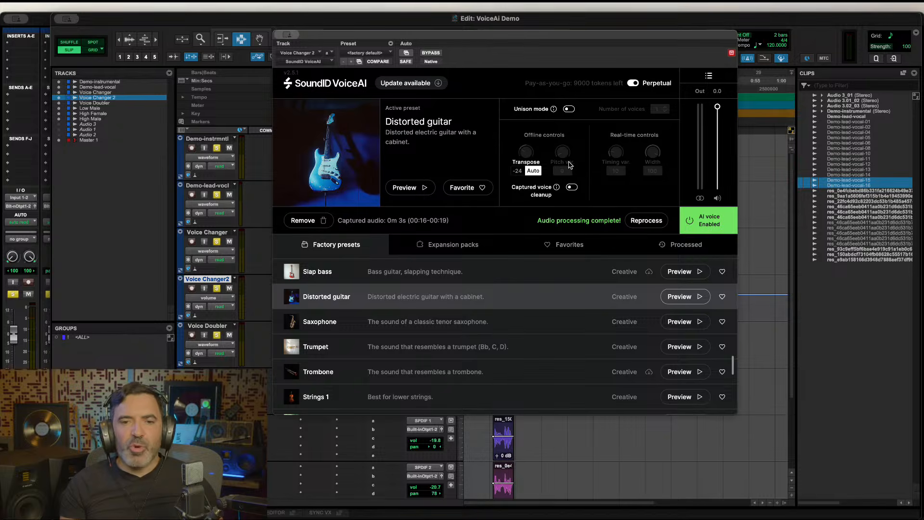
{"action": "left_click", "coordinate": [533, 171]}
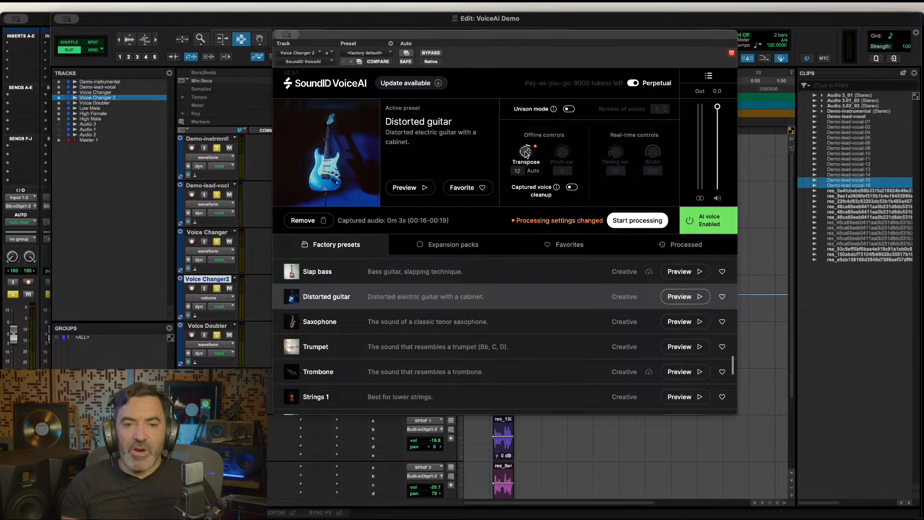
{"action": "left_click_drag", "start_coordinate": [525, 153], "coordinate": [523, 166]}
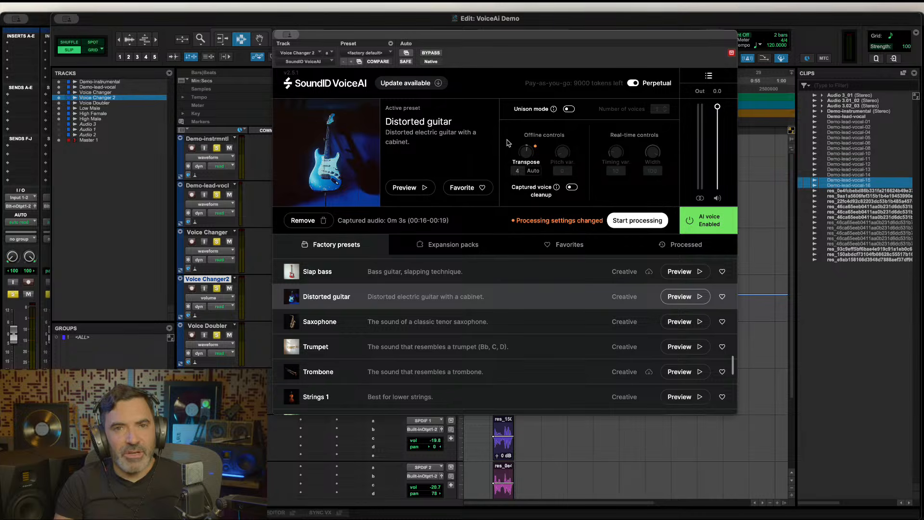
Look through the expansion pack presets, from the Rock voices to the end of the Kids voices, and move the plugin window off the tracks' inserts.
{"action": "left_click", "coordinate": [453, 245]}
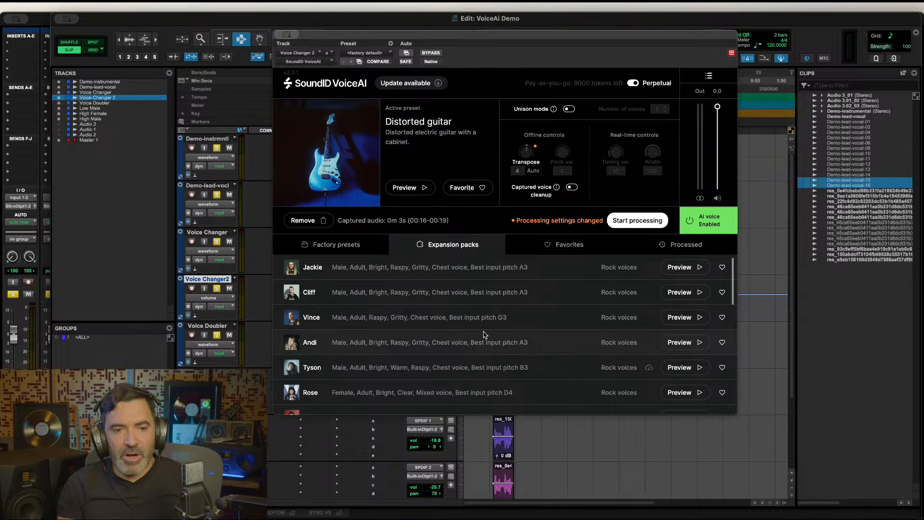
{"action": "scroll", "coordinate": [486, 332], "scroll_direction": "down", "scroll_amount": 2}
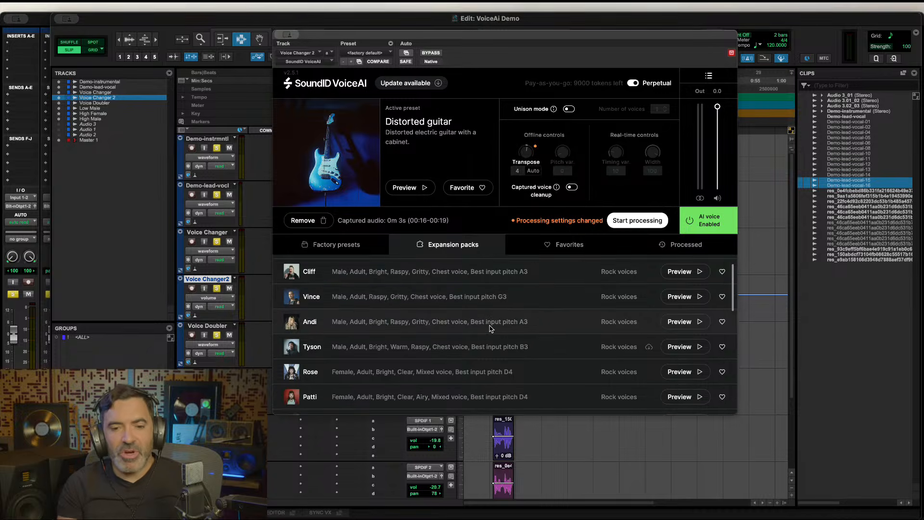
{"action": "scroll", "coordinate": [488, 329], "scroll_direction": "down", "scroll_amount": 3}
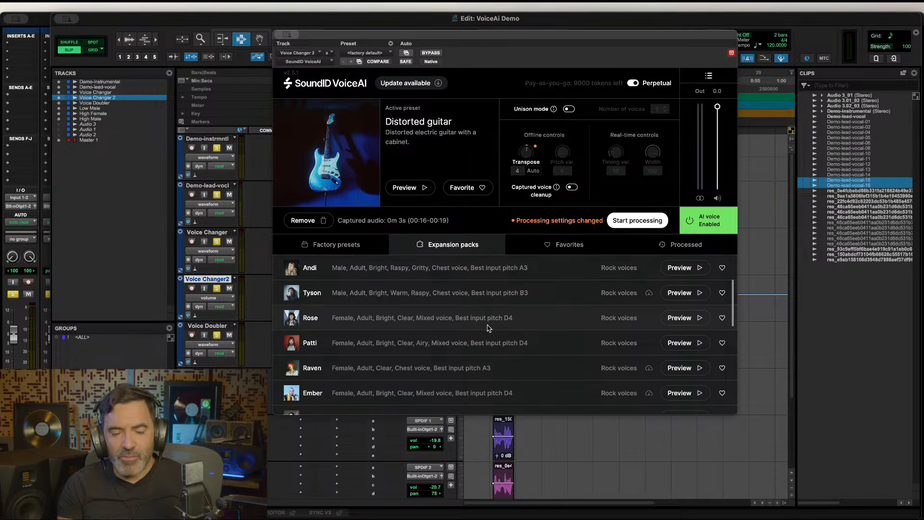
{"action": "scroll", "coordinate": [487, 328], "scroll_direction": "down", "scroll_amount": 3}
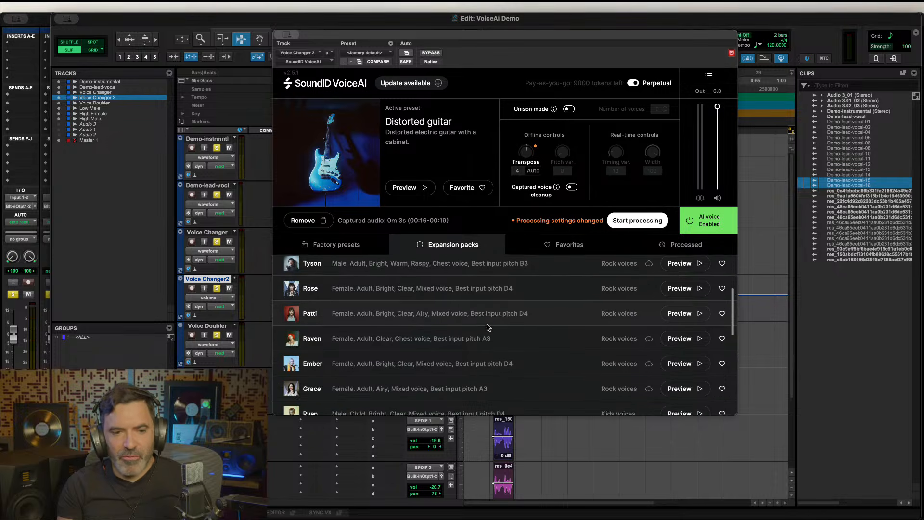
{"action": "scroll", "coordinate": [487, 327], "scroll_direction": "down", "scroll_amount": 3}
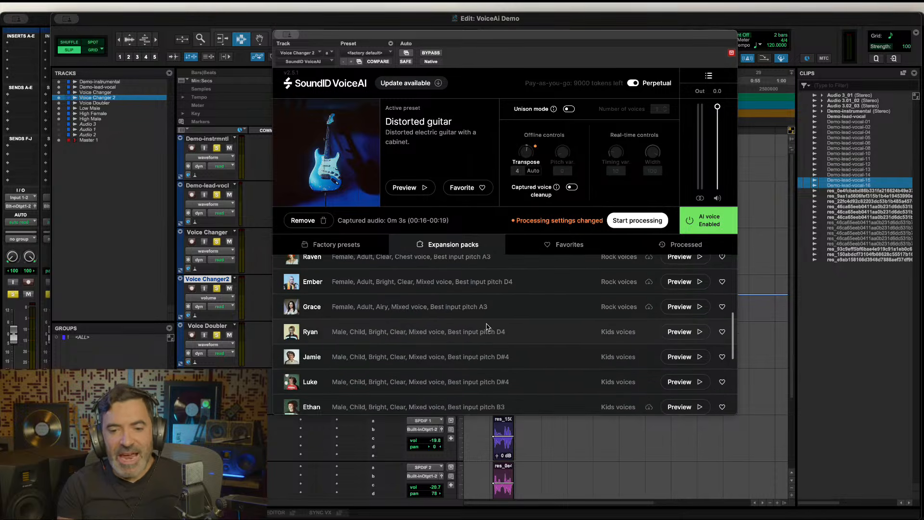
{"action": "scroll", "coordinate": [487, 327], "scroll_direction": "down", "scroll_amount": 3}
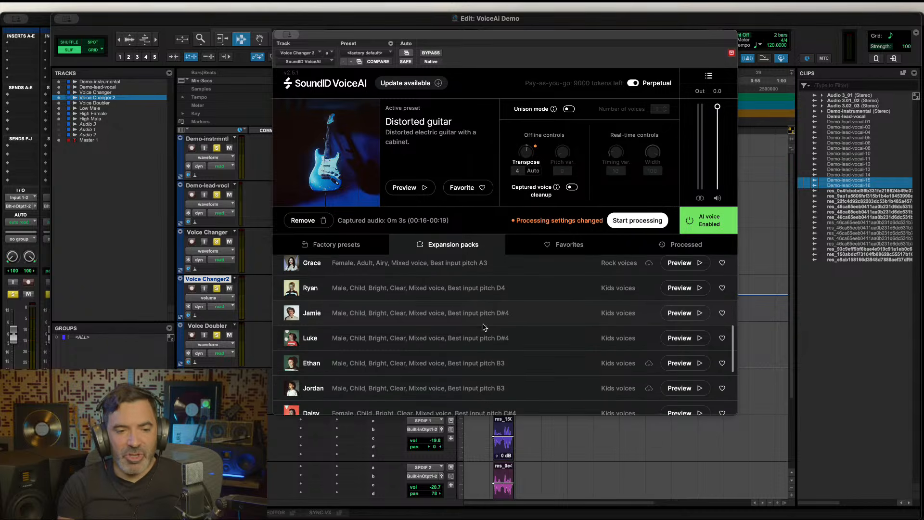
{"action": "scroll", "coordinate": [485, 328], "scroll_direction": "down", "scroll_amount": 4}
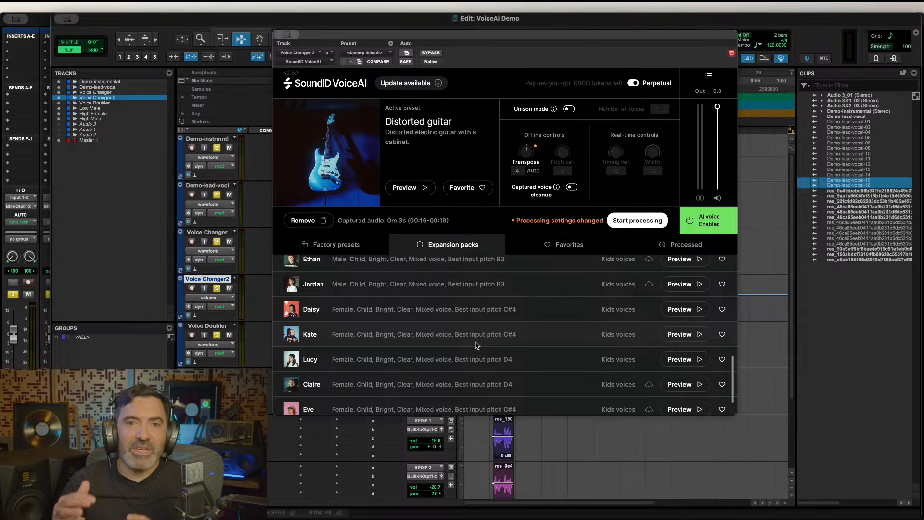
{"action": "scroll", "coordinate": [459, 333], "scroll_direction": "down", "scroll_amount": 2}
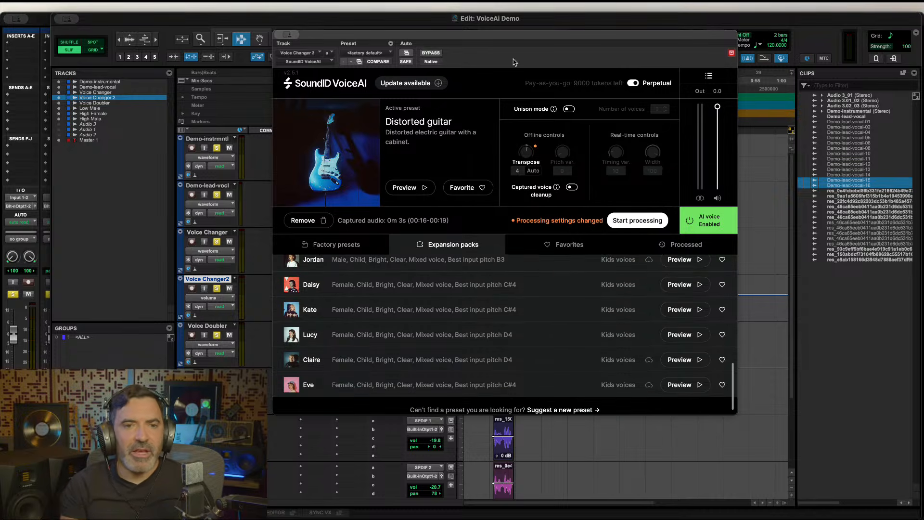
{"action": "left_click_drag", "start_coordinate": [521, 39], "coordinate": [580, 44]}
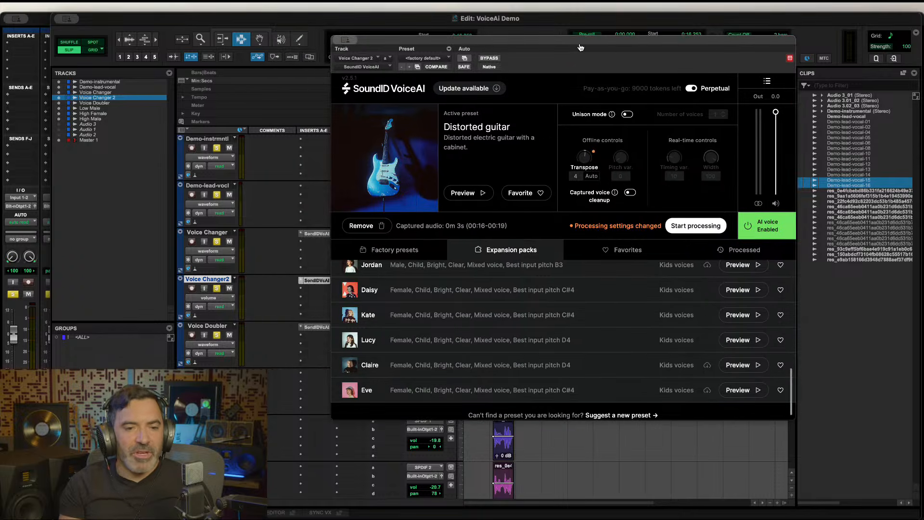